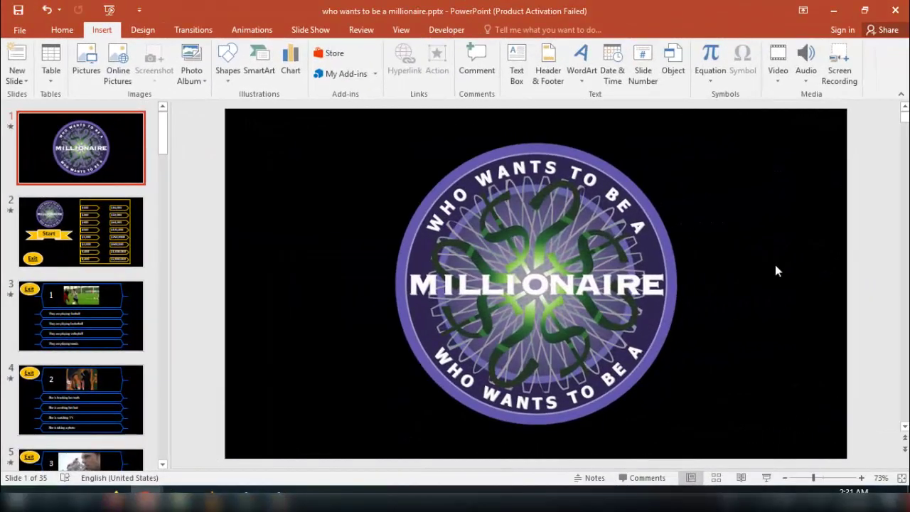
# Step: Start the quiz slide show from the first slide with F5
pyautogui.press('F5')
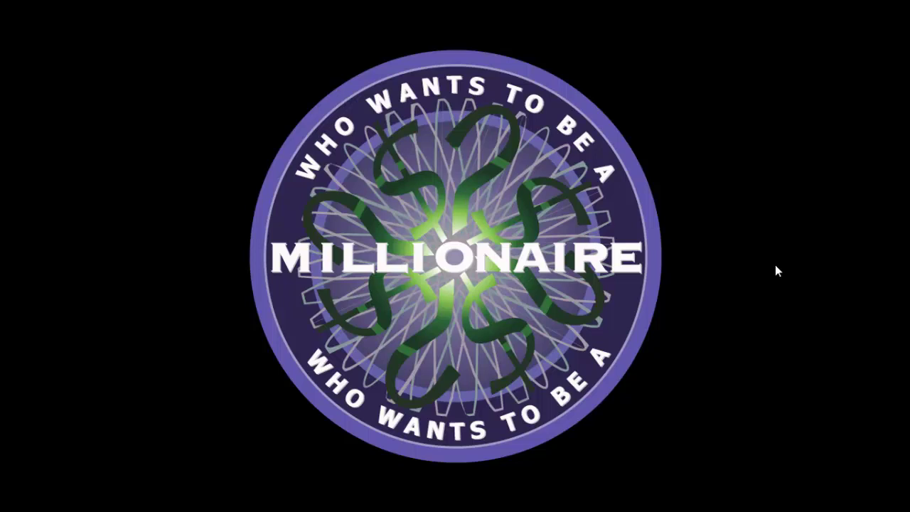
# Step: Go from the logo slide to the menu, start the quiz, and answer questions 1 and 2 correctly
pyautogui.click(775, 264)
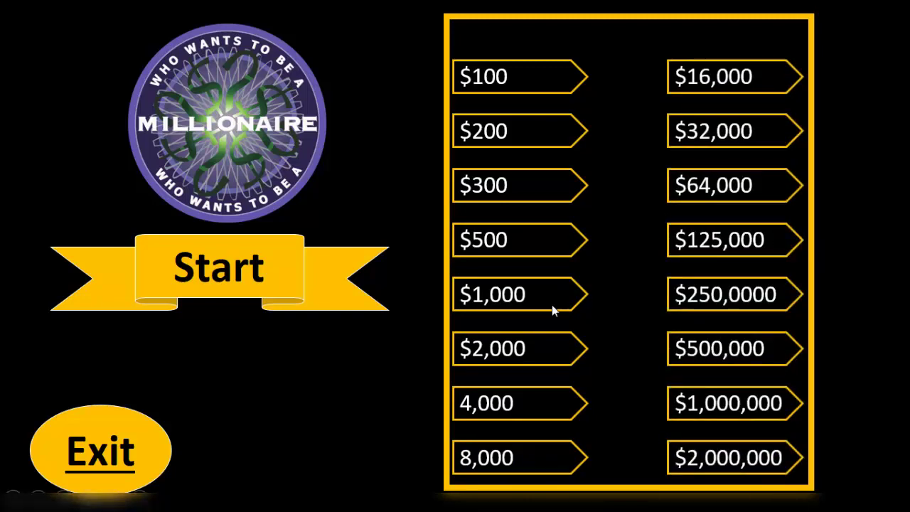
pyautogui.click(211, 277)
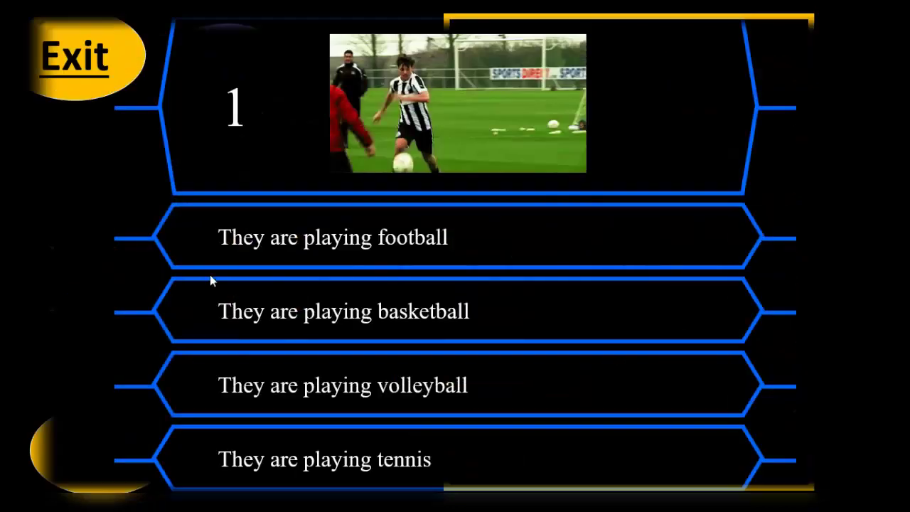
pyautogui.click(247, 245)
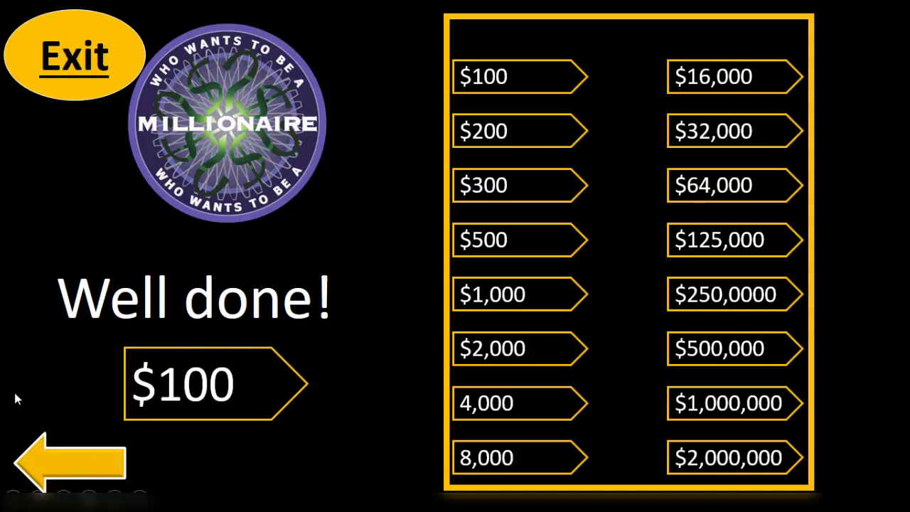
pyautogui.click(62, 462)
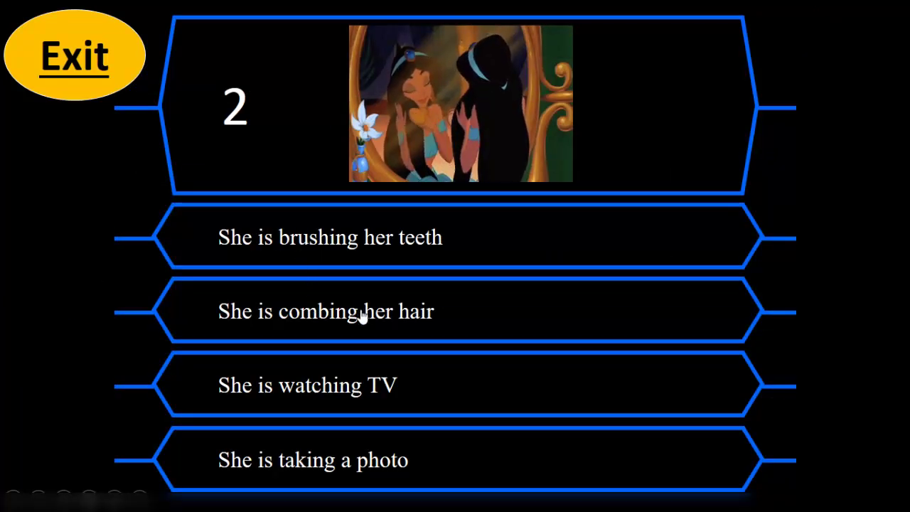
pyautogui.click(315, 321)
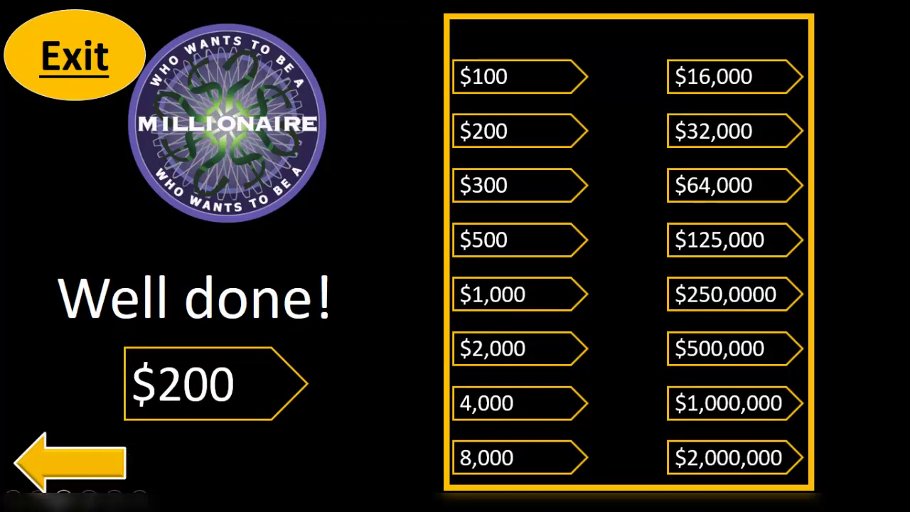
# Step: Answer question 3 with 'He is drinking water', miss question 4, then end the slide show
pyautogui.click(62, 472)
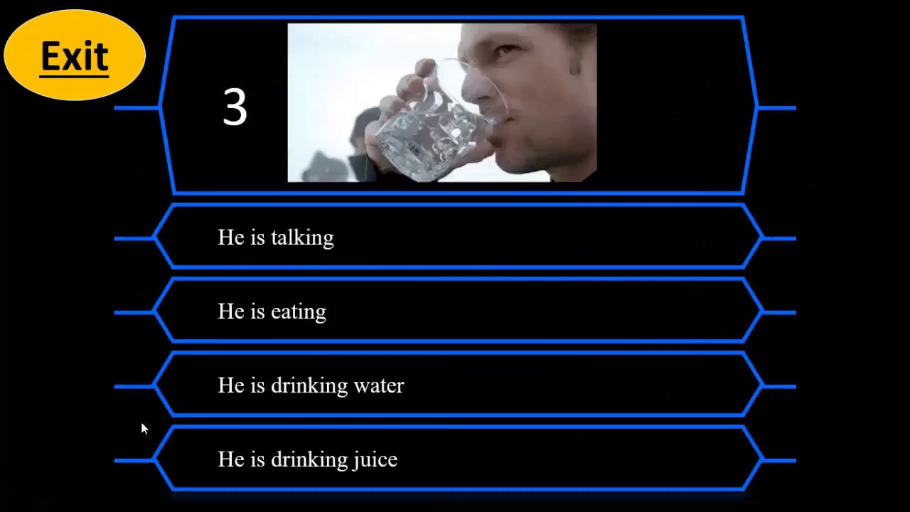
pyautogui.click(279, 391)
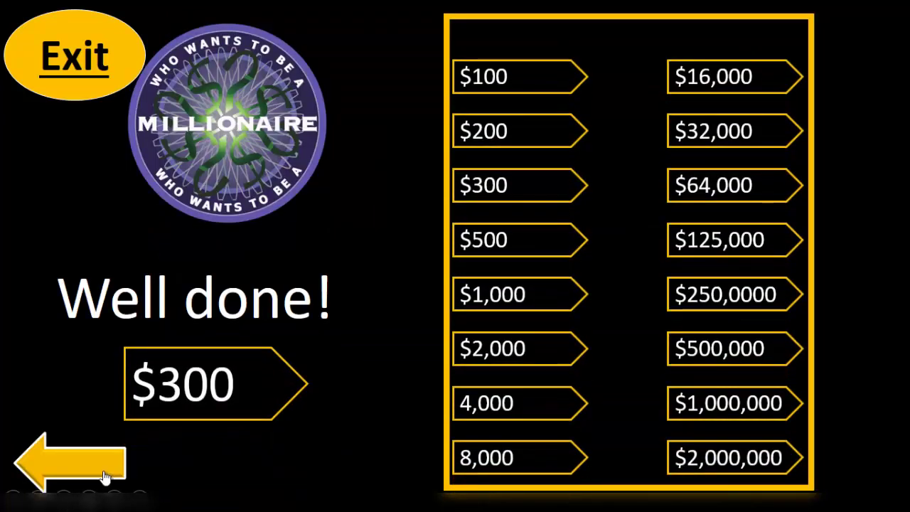
pyautogui.click(103, 471)
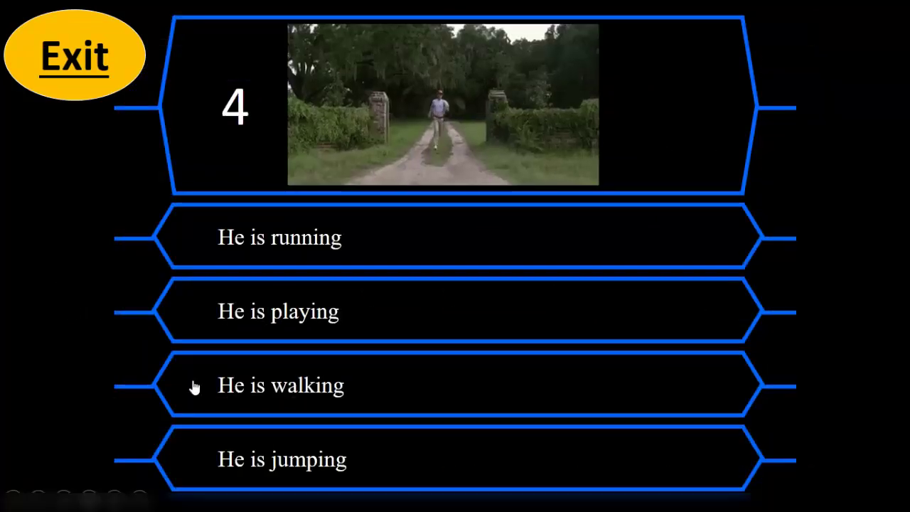
pyautogui.click(261, 383)
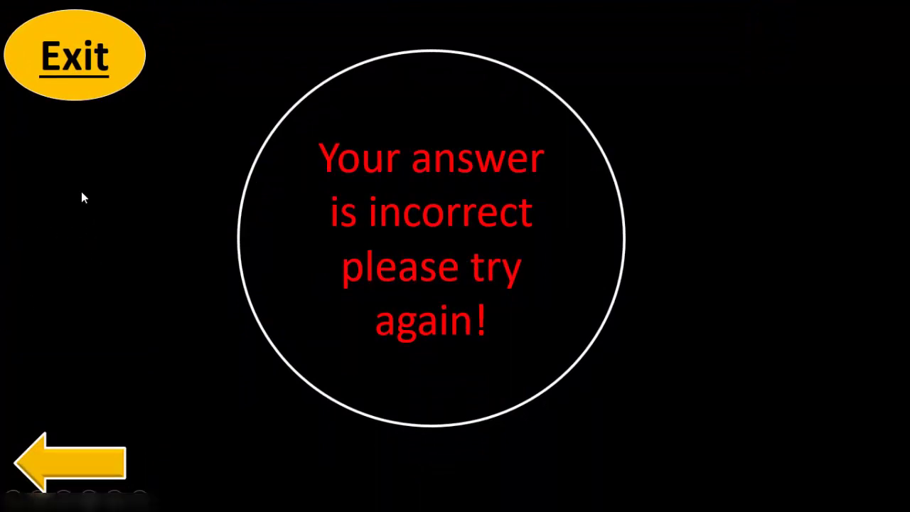
pyautogui.click(71, 460)
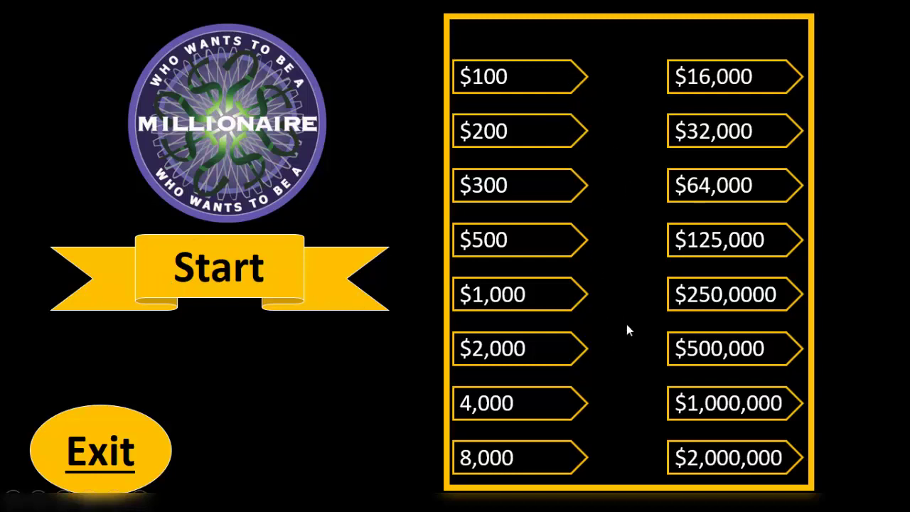
pyautogui.press('Escape')
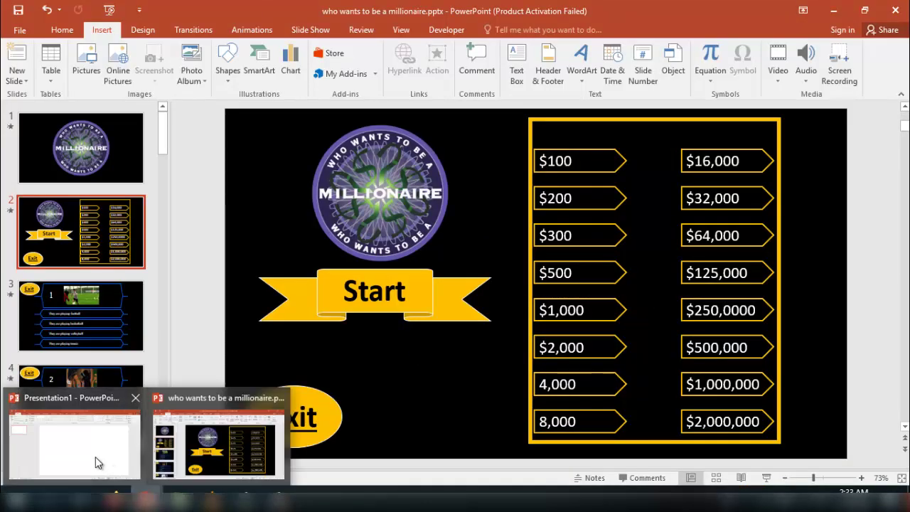
# Step: In Presentation1, set the slide background to a solid black fill via Format Background
pyautogui.click(97, 462)
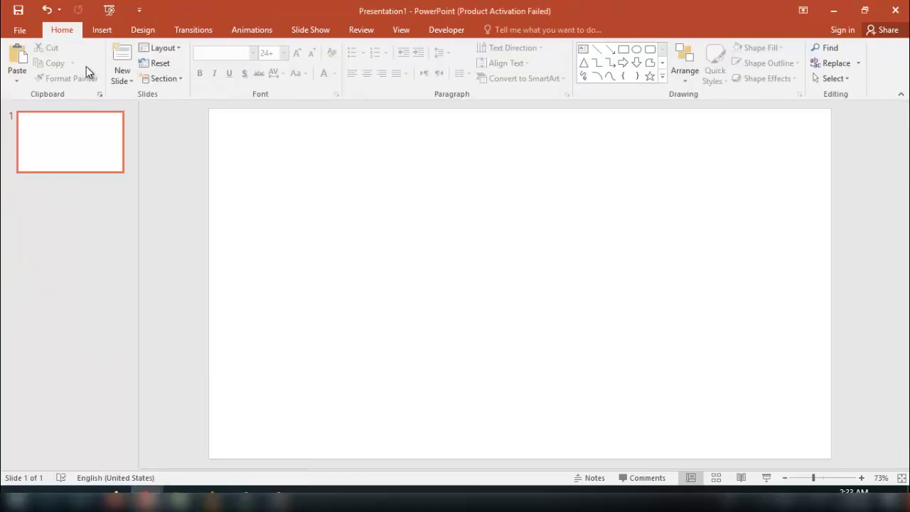
pyautogui.click(101, 31)
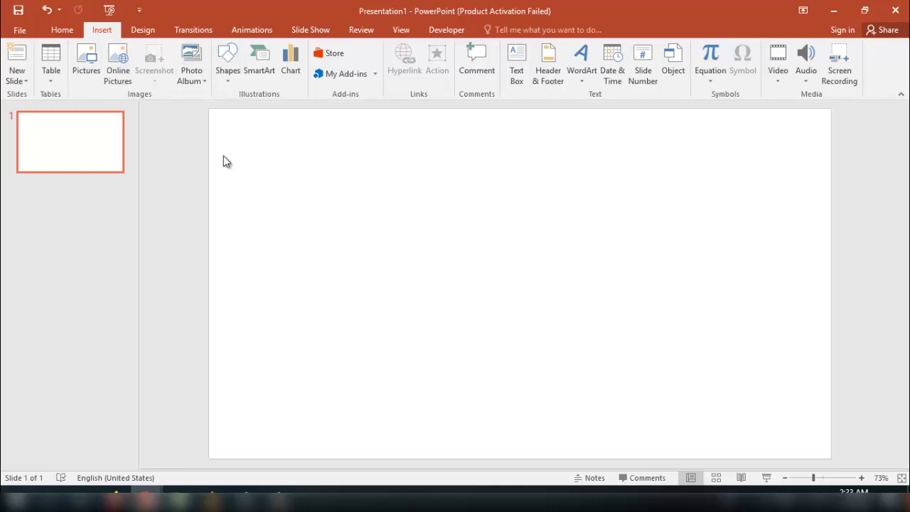
pyautogui.click(142, 29)
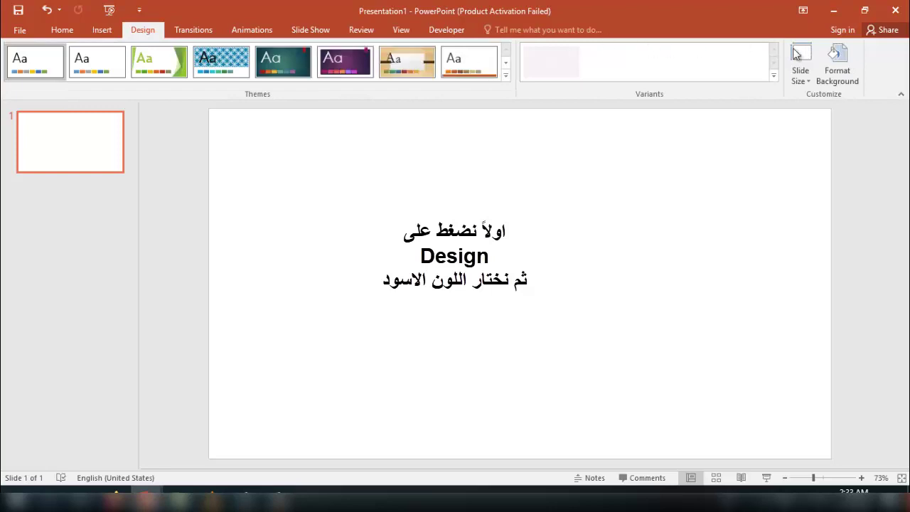
pyautogui.click(838, 71)
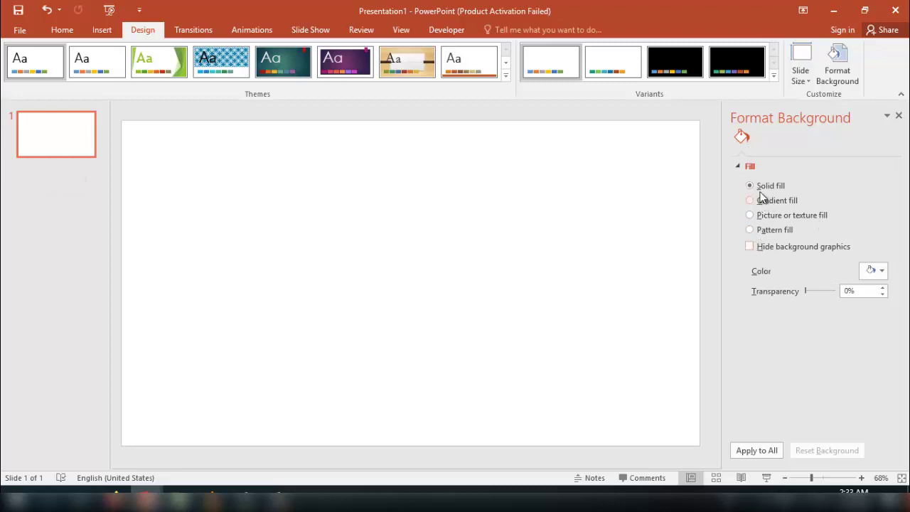
pyautogui.click(877, 273)
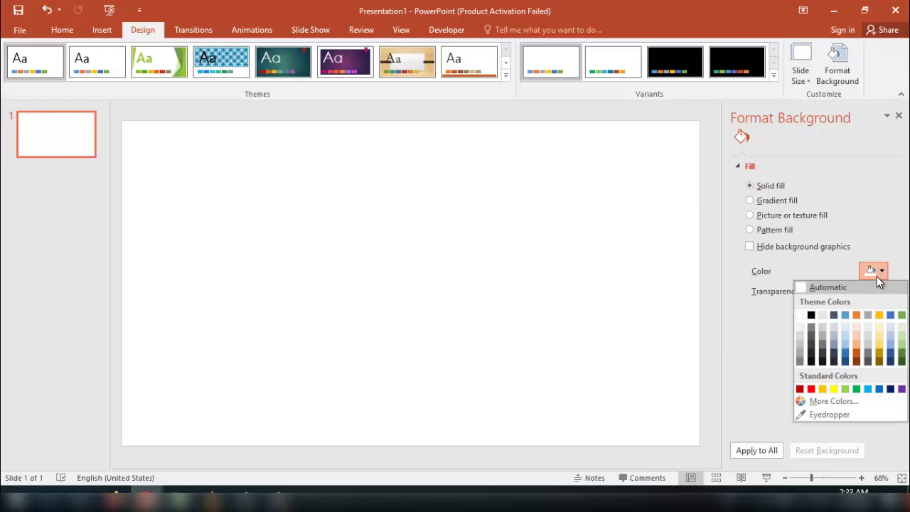
pyautogui.click(812, 317)
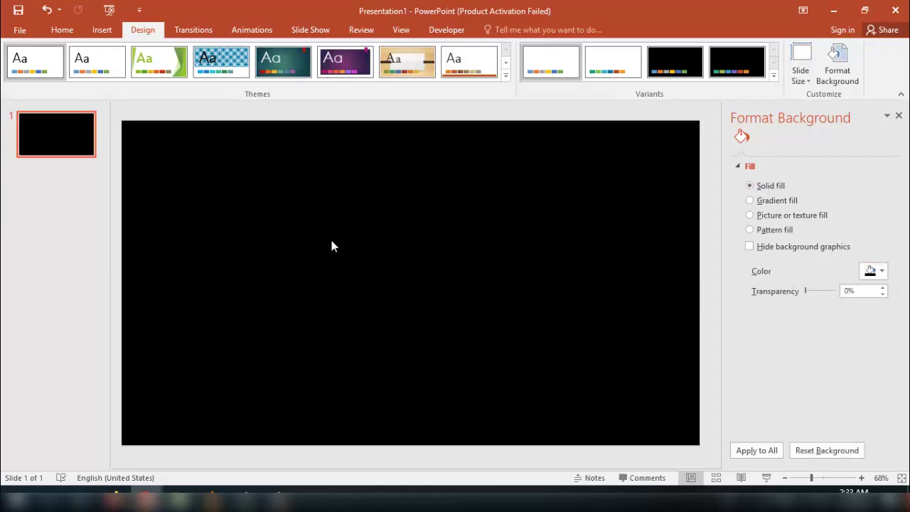
pyautogui.click(898, 117)
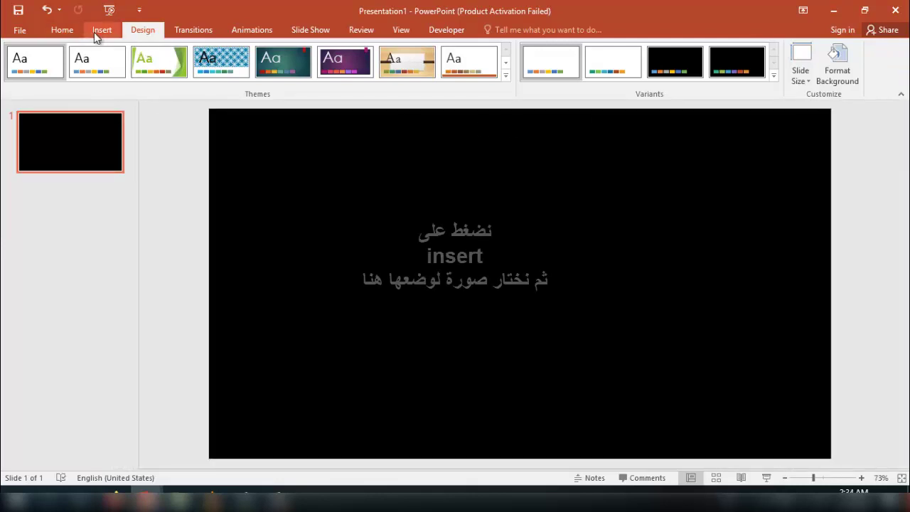
# Step: Insert pic.png from the 'who wants to be a millionaire' folder onto the black slide
pyautogui.click(99, 31)
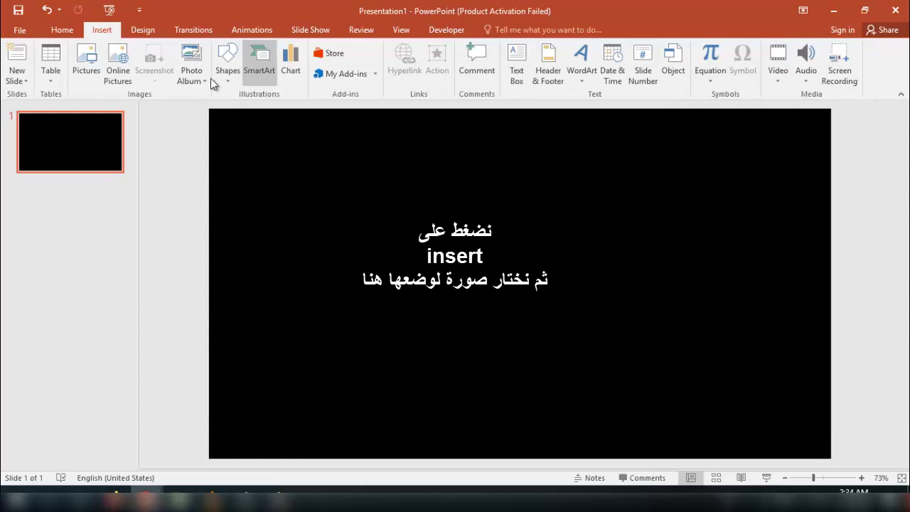
pyautogui.click(85, 75)
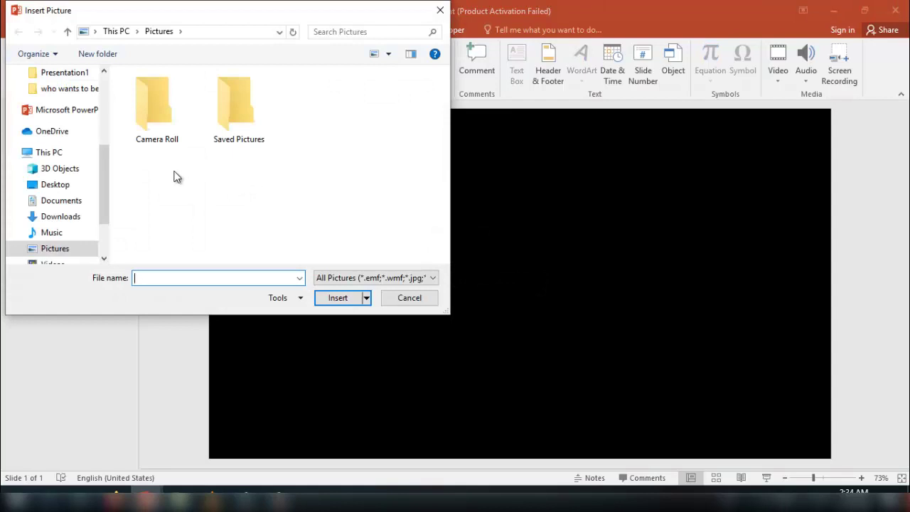
pyautogui.moveTo(102, 219); pyautogui.dragTo(103, 197)
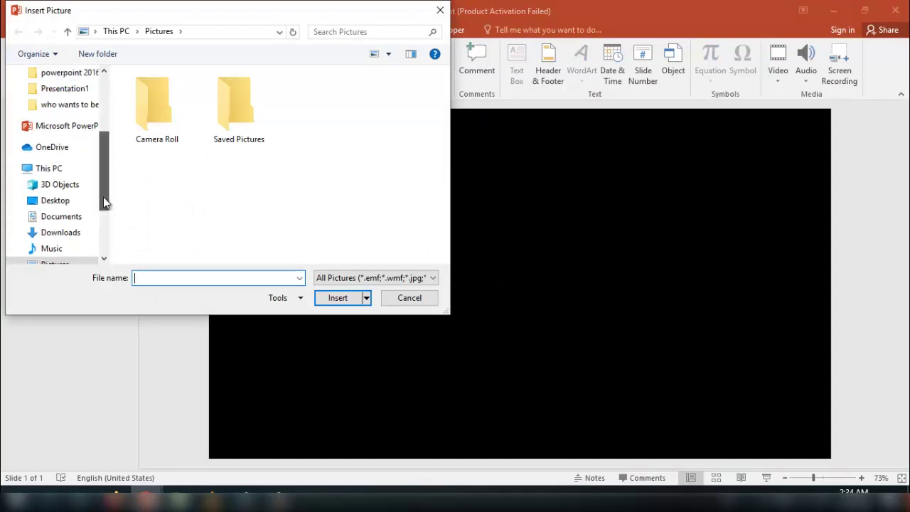
pyautogui.click(68, 136)
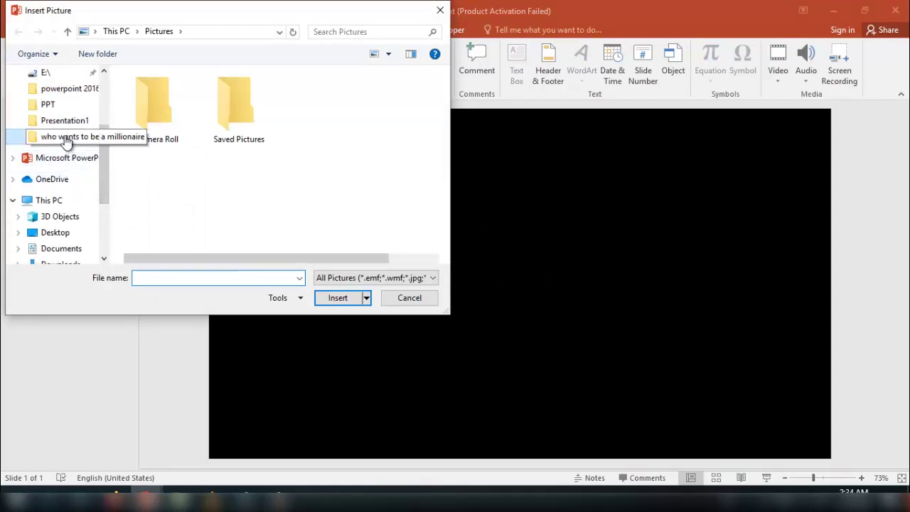
pyautogui.click(236, 135)
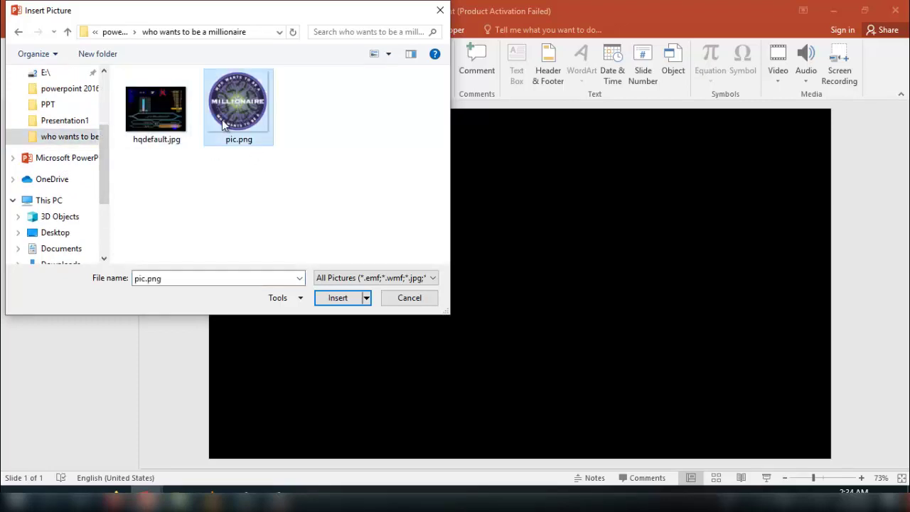
pyautogui.click(328, 302)
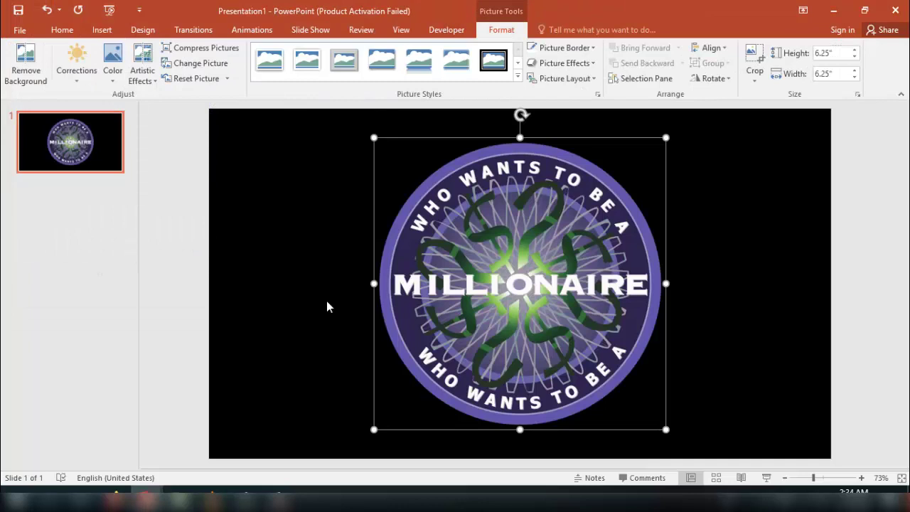
# Step: Duplicate slide 1, delete the logo from the copy, and duplicate the blank black slide again
pyautogui.click(61, 159)
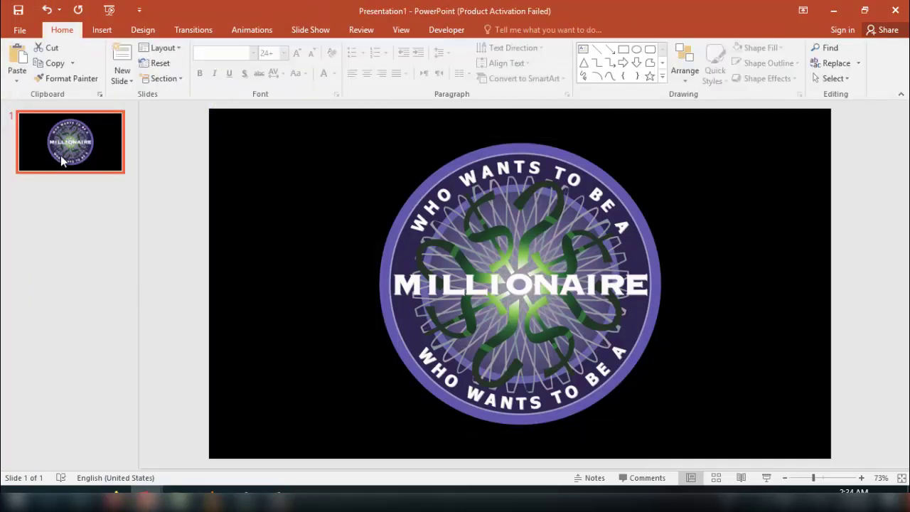
pyautogui.hotkey('ctrl', 'd')
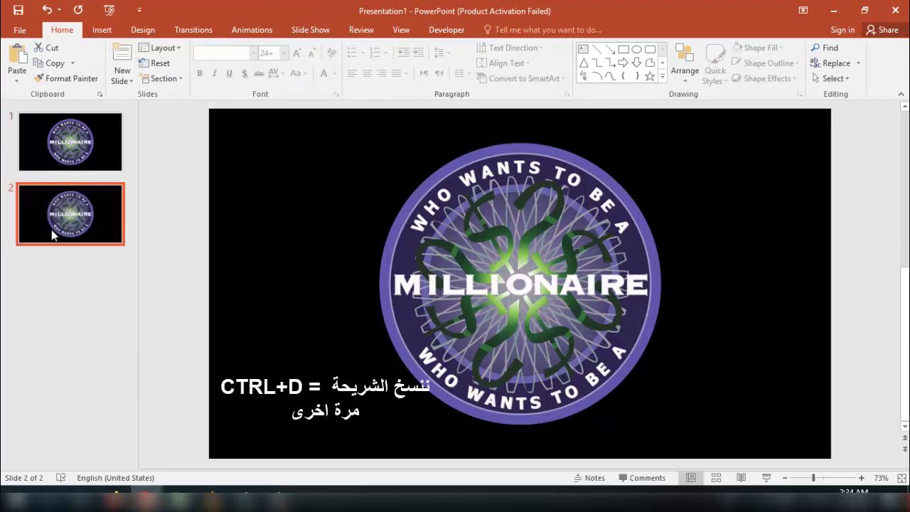
pyautogui.click(412, 257)
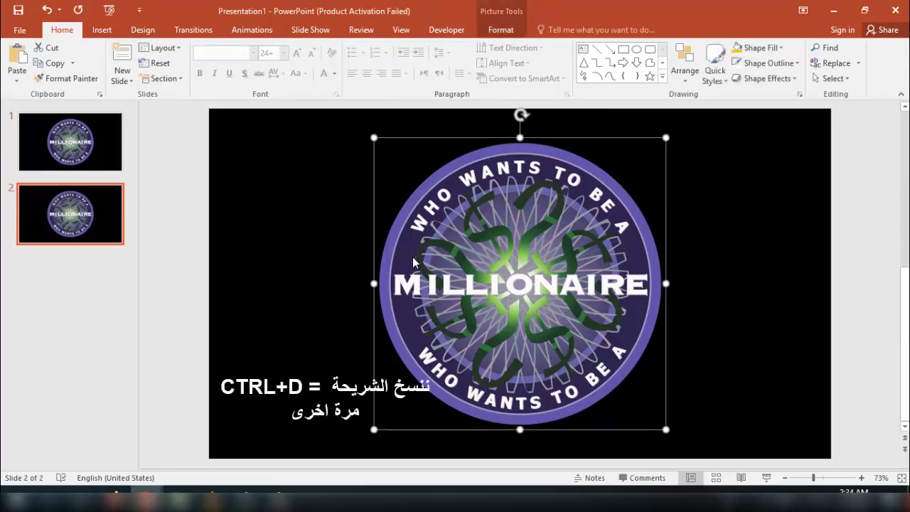
pyautogui.press('Delete')
pyautogui.hotkey('ctrl', 'd')
pyautogui.hotkey('ctrl', 'd')
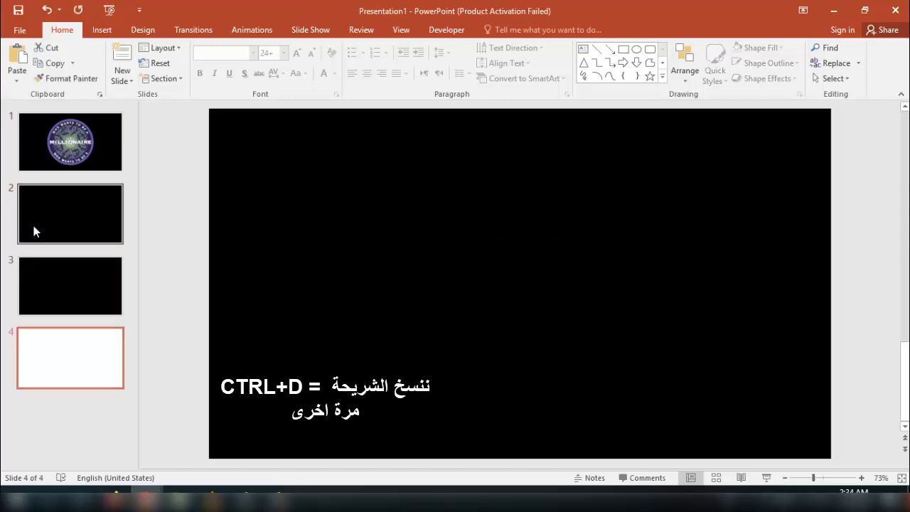
pyautogui.click(34, 226)
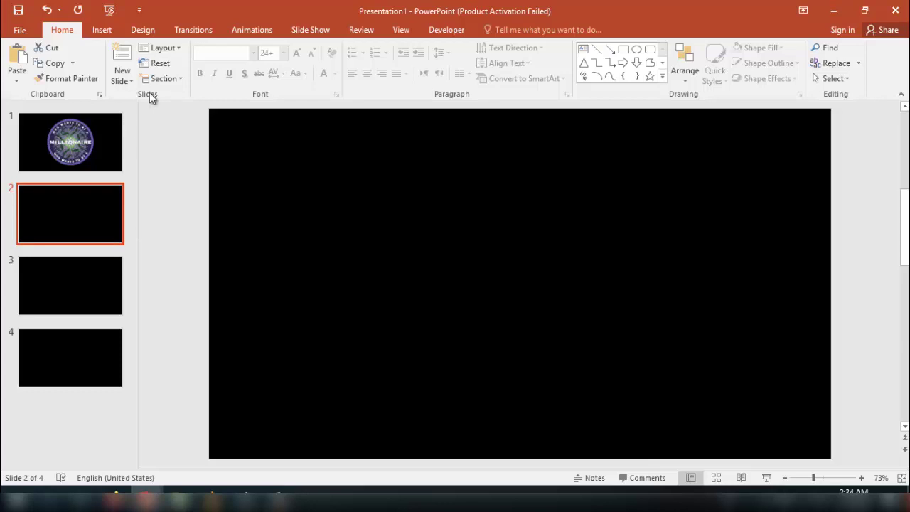
# Step: Paste the Millionaire logo from slide 1 onto slide 2, shrink it and move it upper-left
pyautogui.click(104, 151)
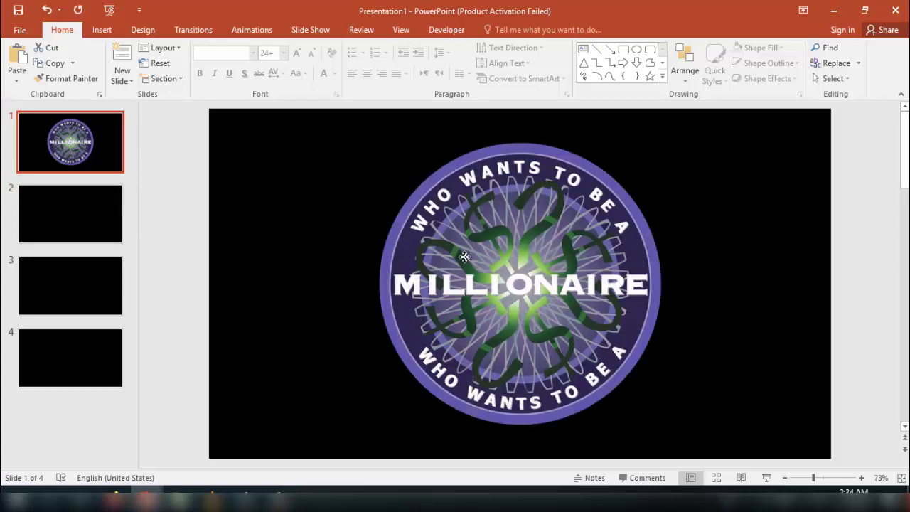
pyautogui.click(464, 256)
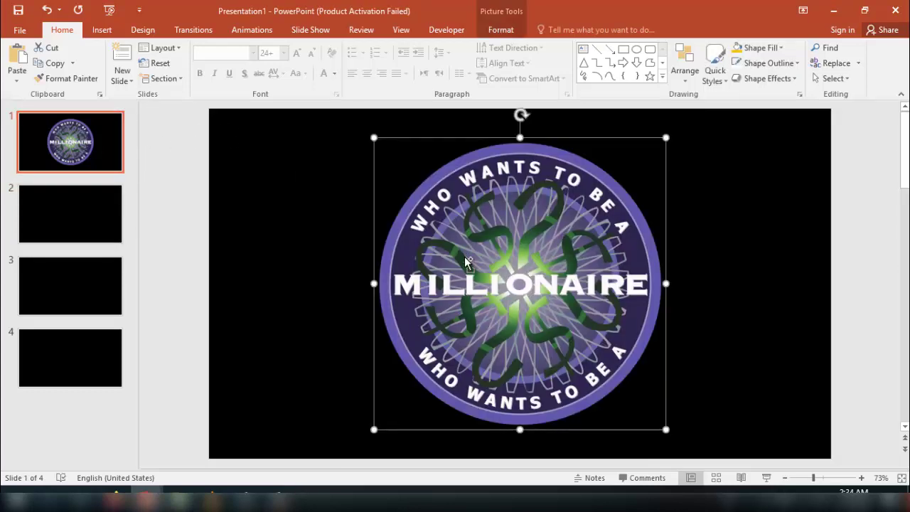
pyautogui.click(48, 218)
pyautogui.hotkey('ctrl', 'v')
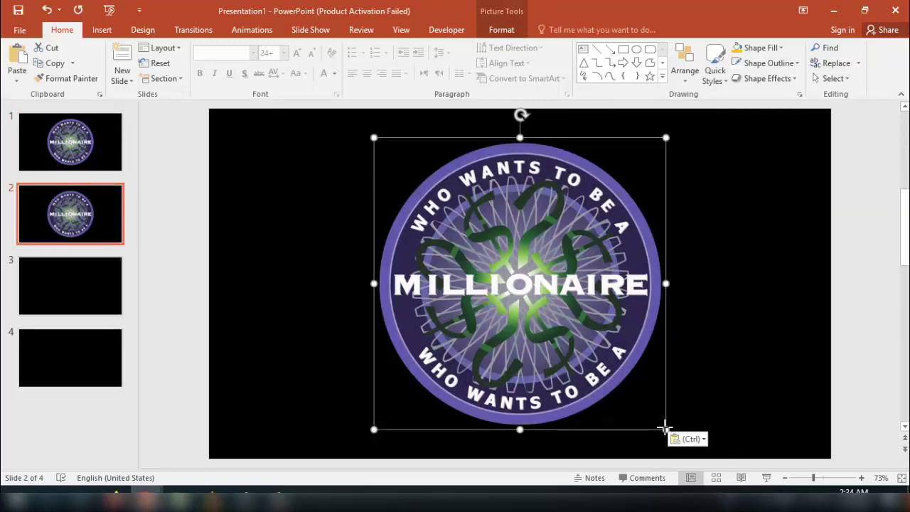
pyautogui.moveTo(629, 398); pyautogui.dragTo(480, 276)
pyautogui.moveTo(432, 224); pyautogui.dragTo(315, 242)
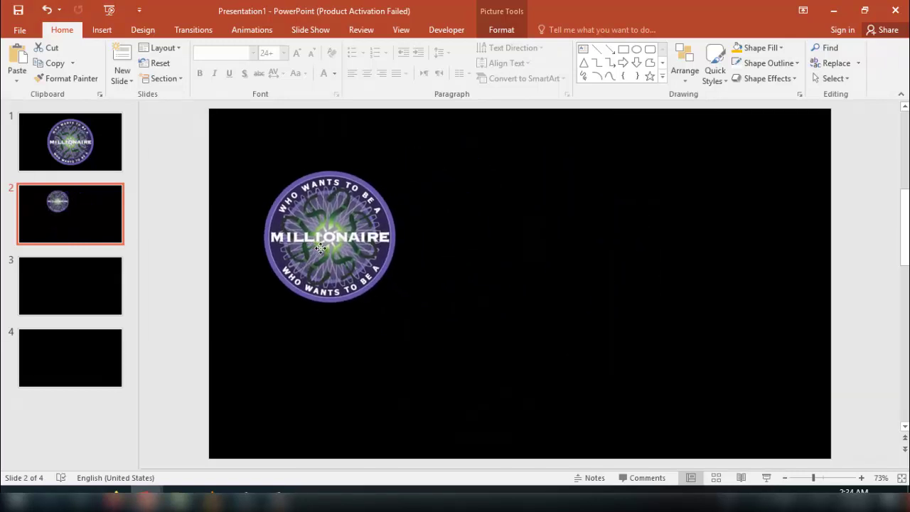
# Step: Draw a 7.01" × 6.09" rectangle over slide 2's right half and set it to No Fill
pyautogui.click(102, 31)
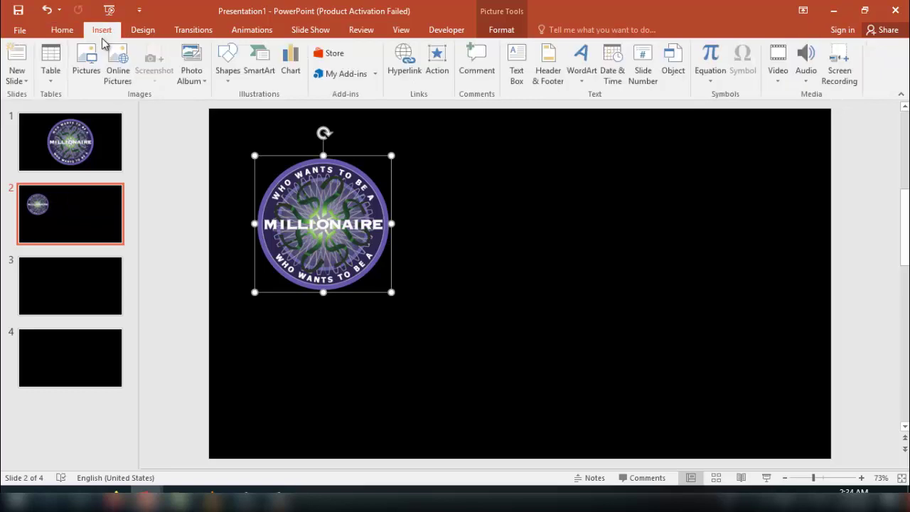
pyautogui.click(232, 71)
pyautogui.click(263, 107)
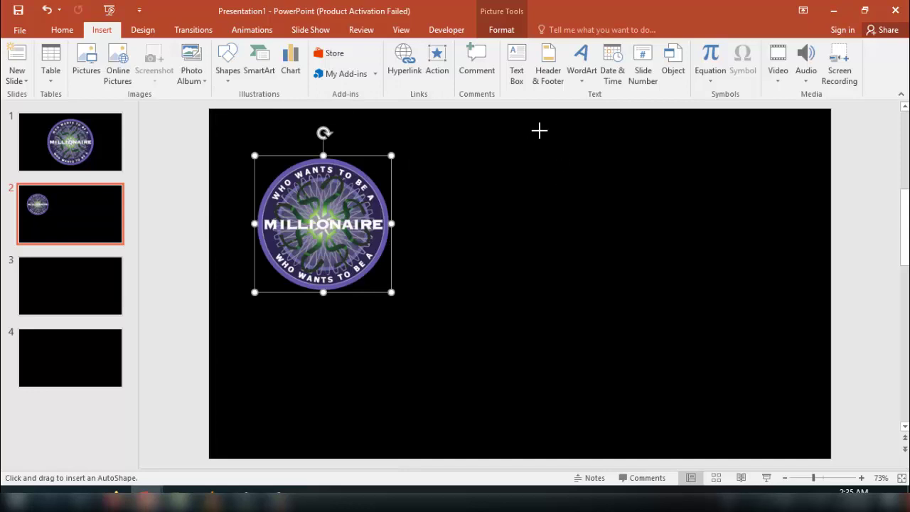
pyautogui.moveTo(513, 128)
pyautogui.mouseDown()
pyautogui.moveTo(805, 436)
pyautogui.moveTo(803, 448)
pyautogui.mouseUp()
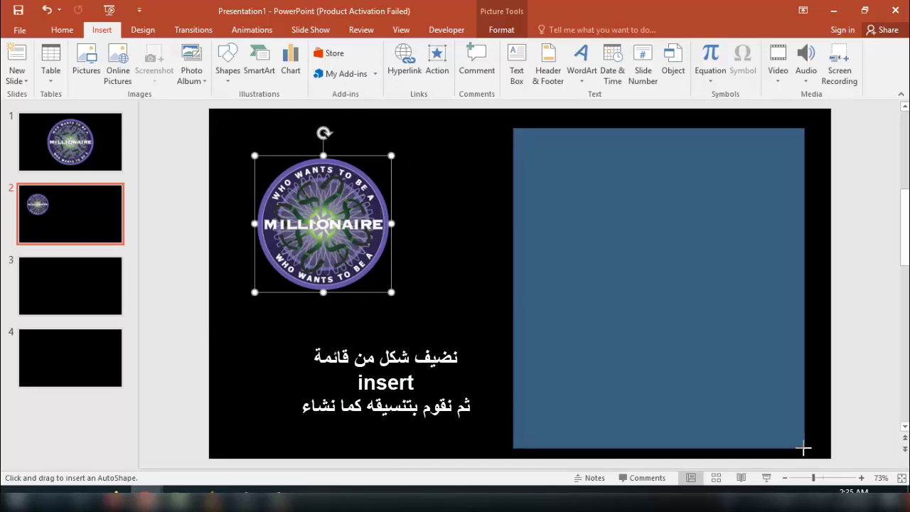
pyautogui.moveTo(803, 448); pyautogui.dragTo(796, 450)
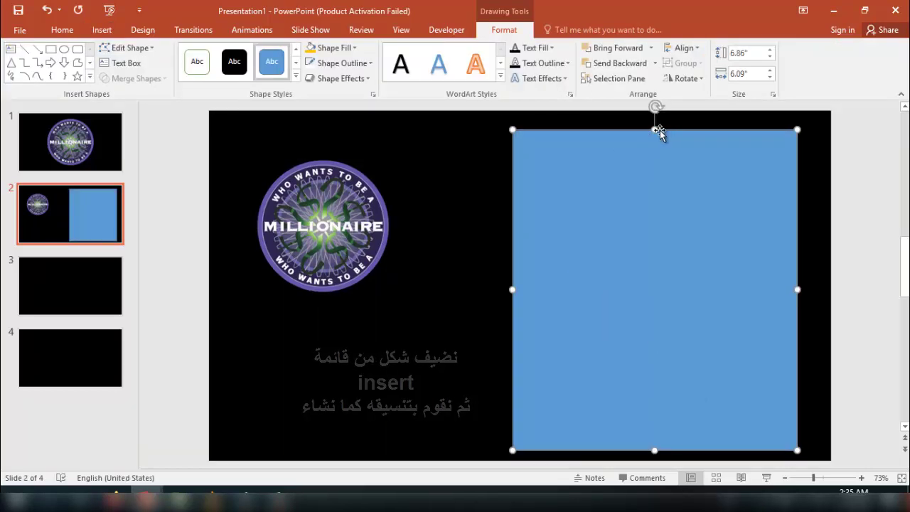
pyautogui.moveTo(656, 126); pyautogui.dragTo(655, 118)
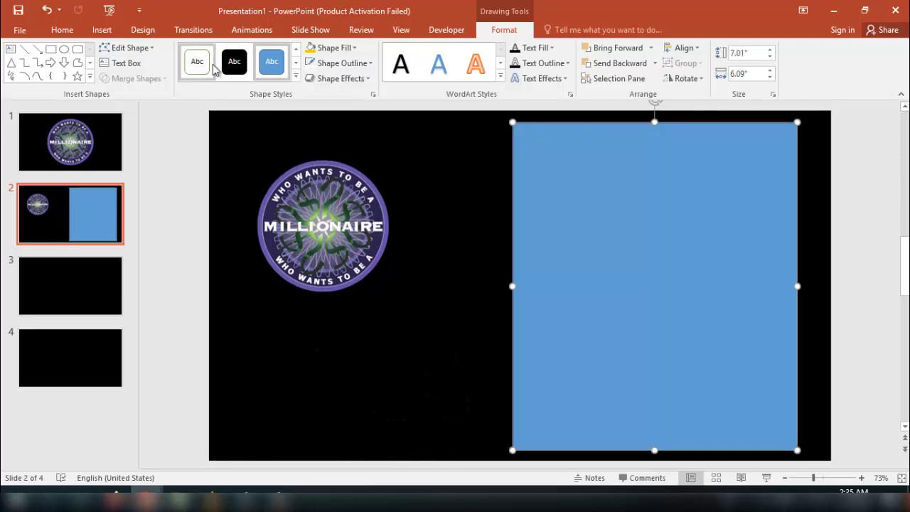
pyautogui.click(336, 50)
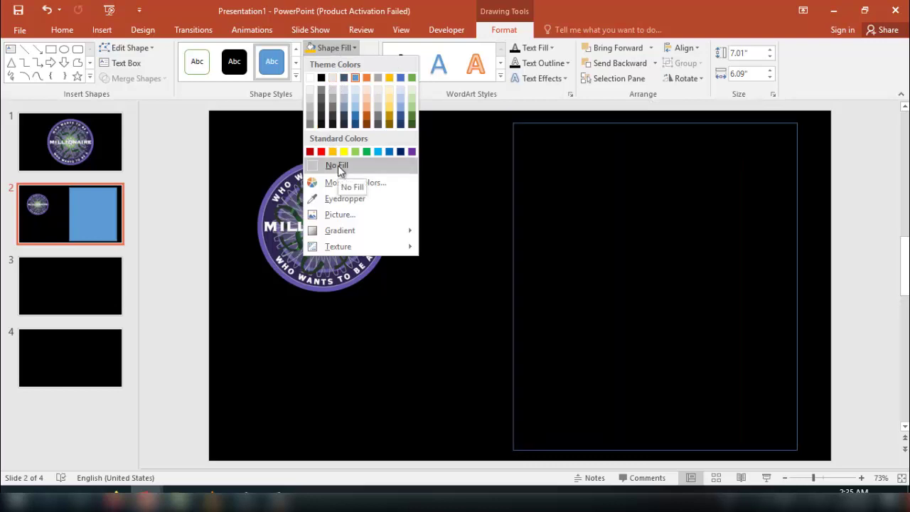
pyautogui.click(337, 165)
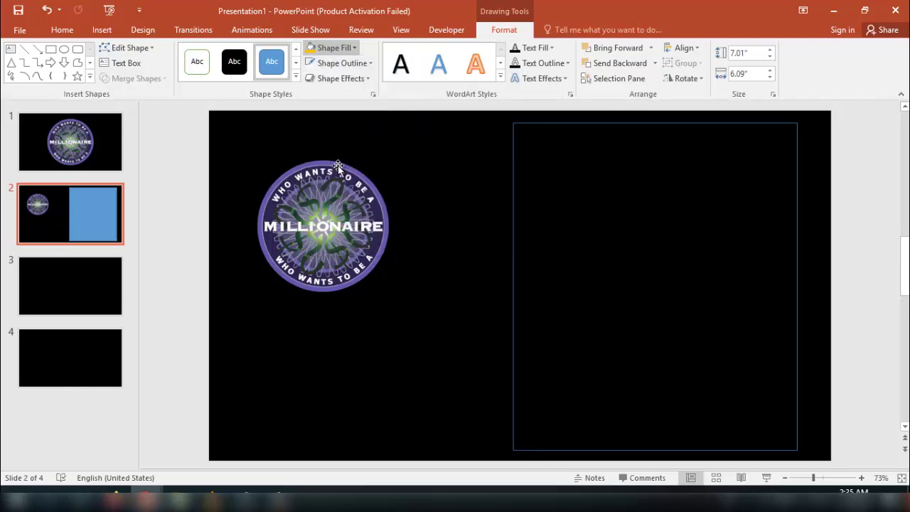
# Step: Give the rectangle frame a 4½ pt orange outline
pyautogui.click(564, 173)
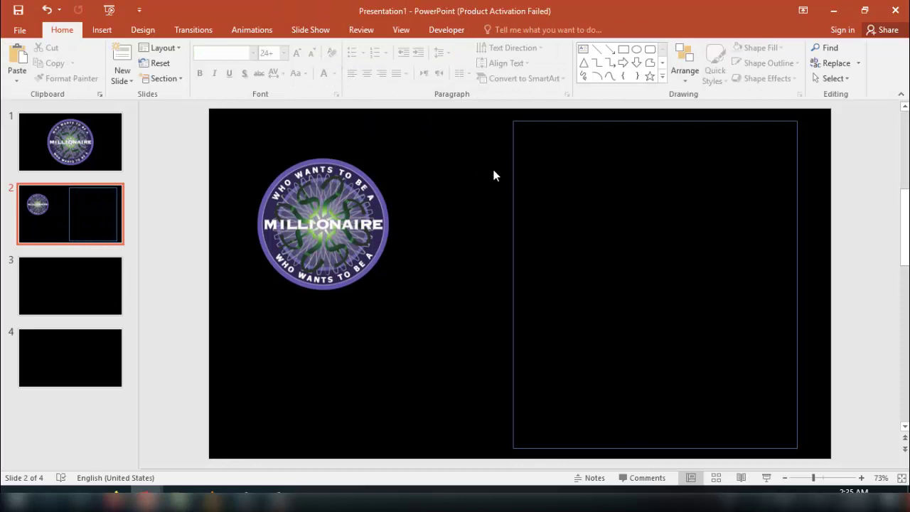
pyautogui.click(513, 175)
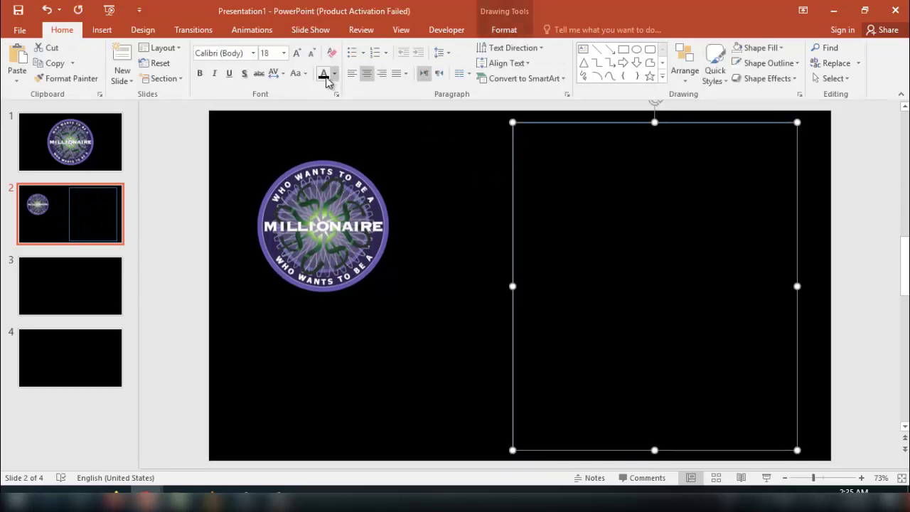
pyautogui.click(504, 30)
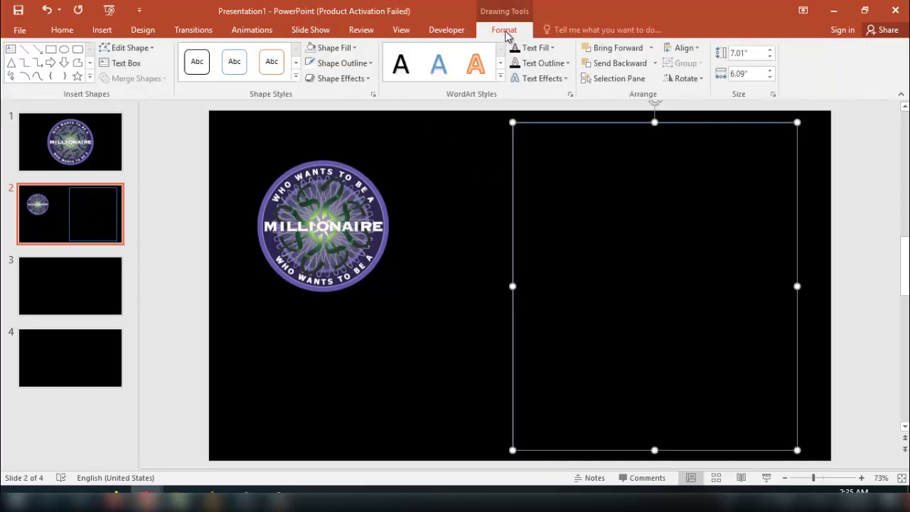
pyautogui.click(350, 68)
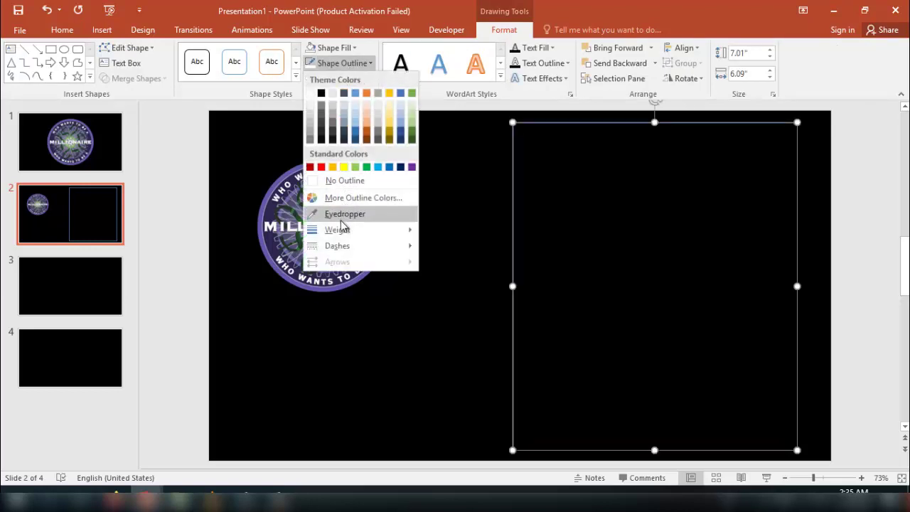
pyautogui.moveTo(337, 230)
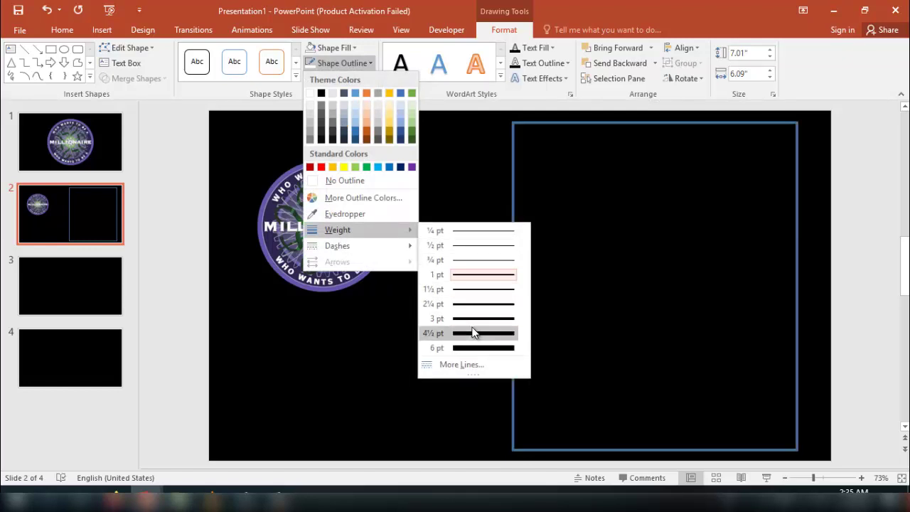
pyautogui.click(472, 332)
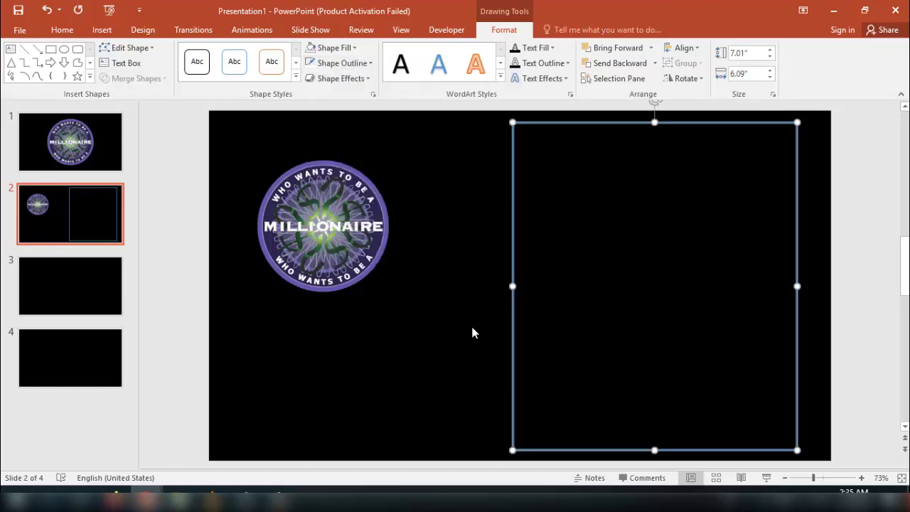
pyautogui.click(337, 62)
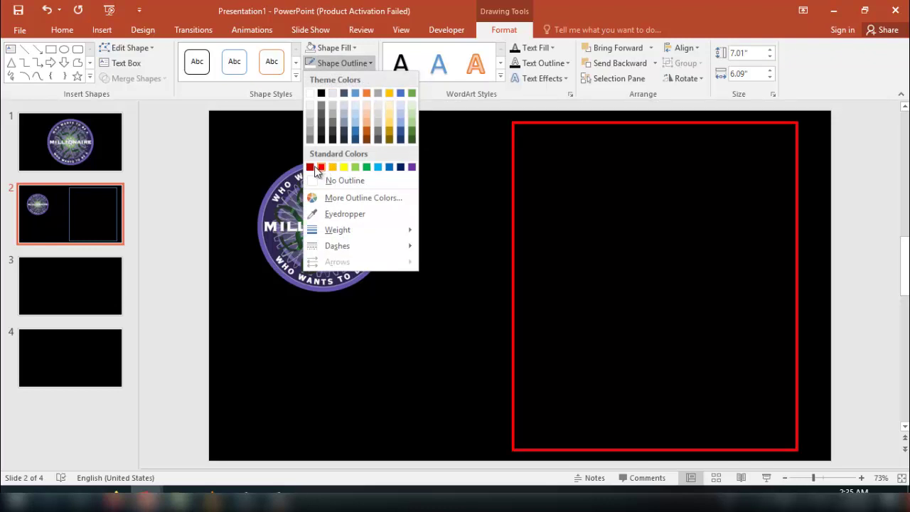
pyautogui.click(333, 167)
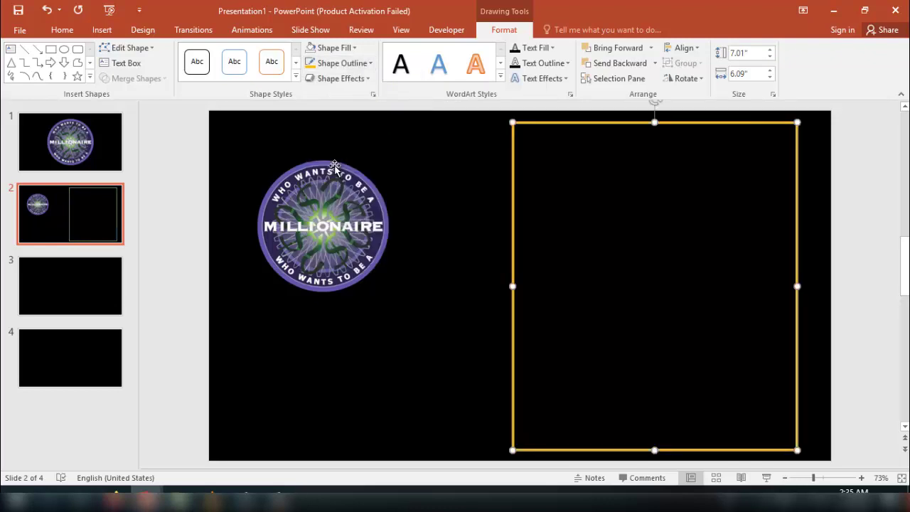
pyautogui.click(422, 174)
pyautogui.click(103, 32)
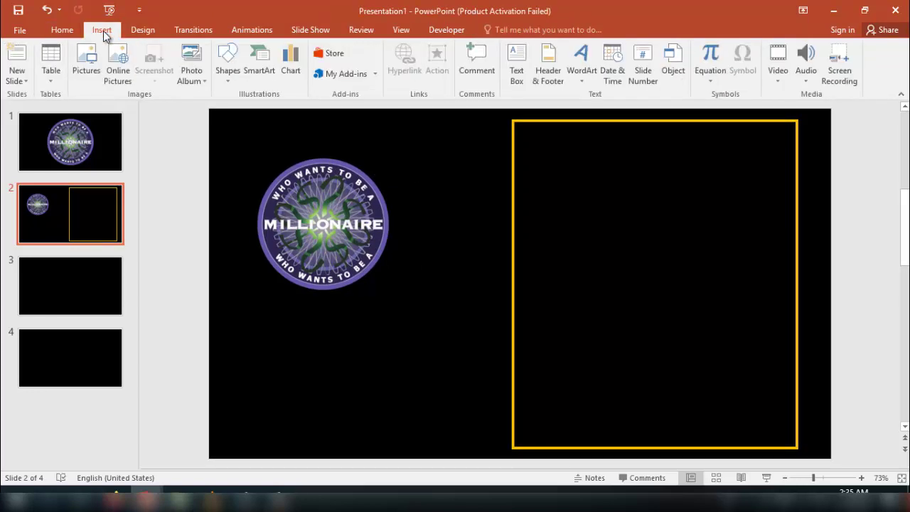
# Step: Draw a small pentagon arrow shape in the top-left of the frame
pyautogui.click(227, 60)
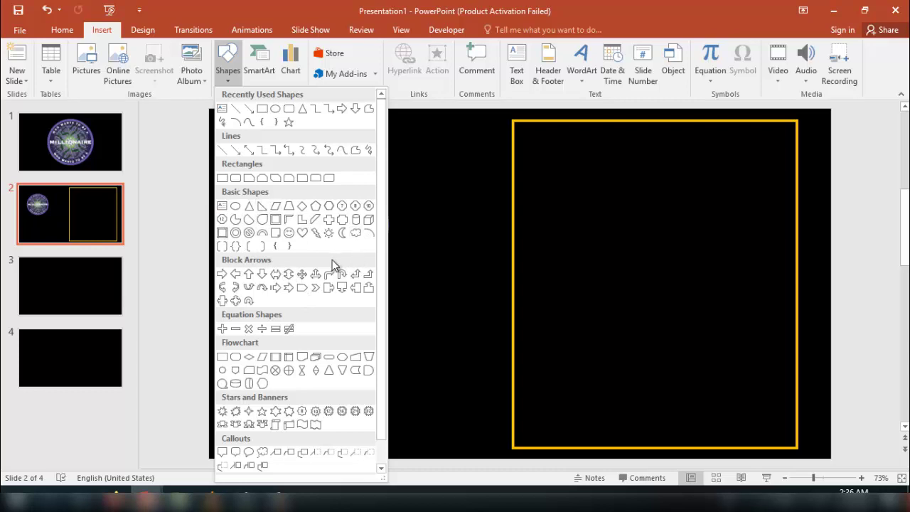
pyautogui.click(303, 289)
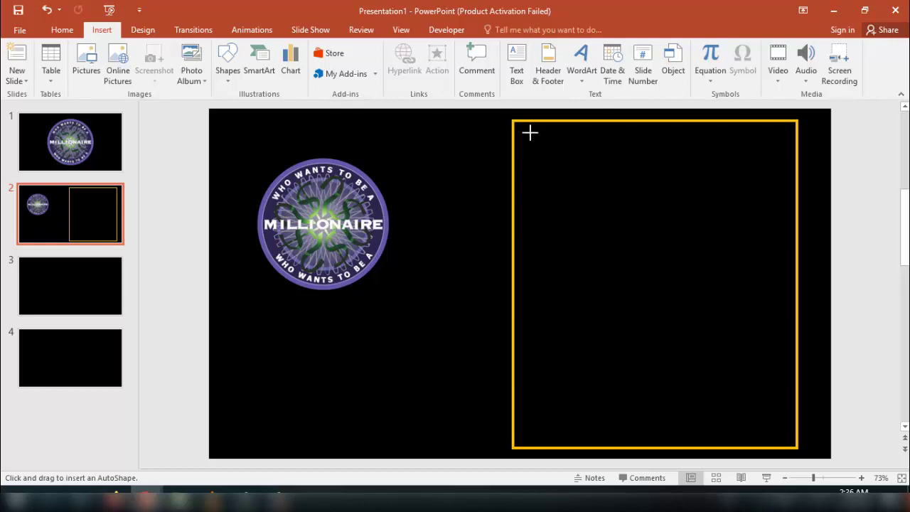
pyautogui.moveTo(529, 132); pyautogui.dragTo(612, 150)
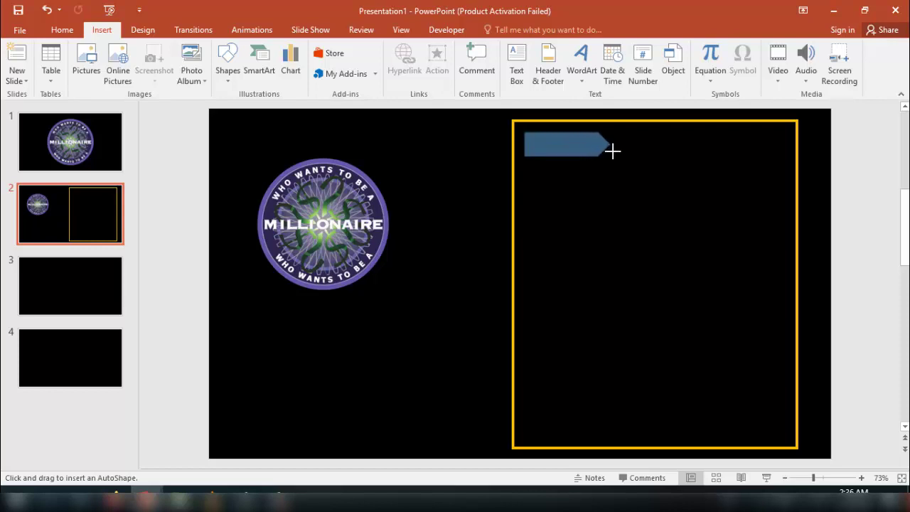
pyautogui.moveTo(612, 151); pyautogui.dragTo(615, 152)
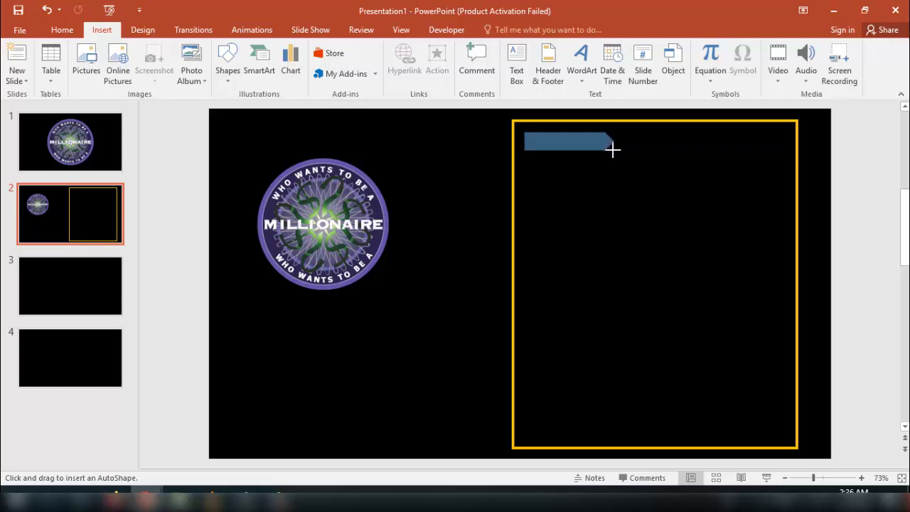
pyautogui.moveTo(613, 150); pyautogui.dragTo(613, 152)
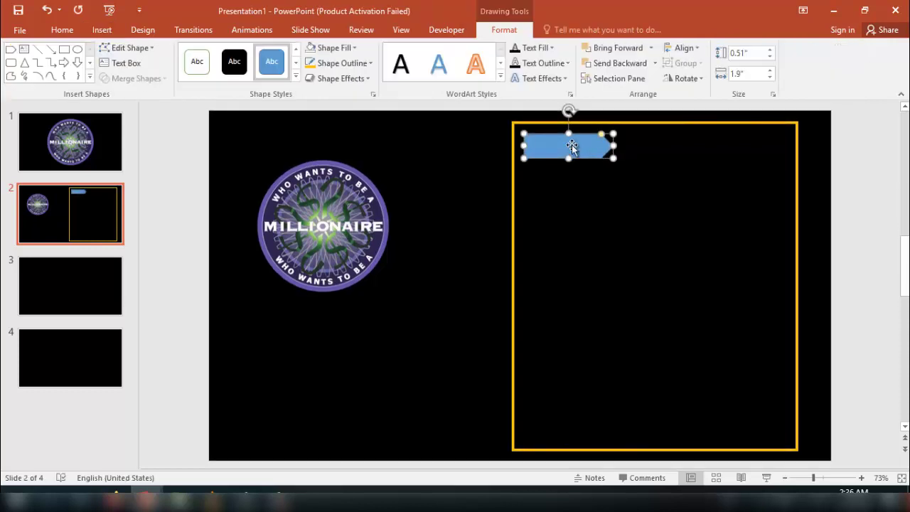
# Step: Remove the arrow's fill and give it a 3 pt outline
pyautogui.click(312, 51)
pyautogui.click(541, 190)
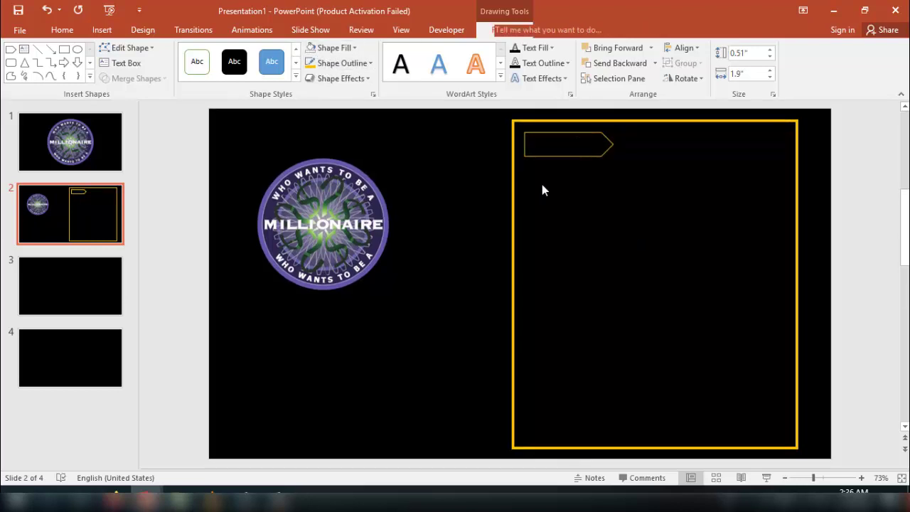
pyautogui.click(544, 155)
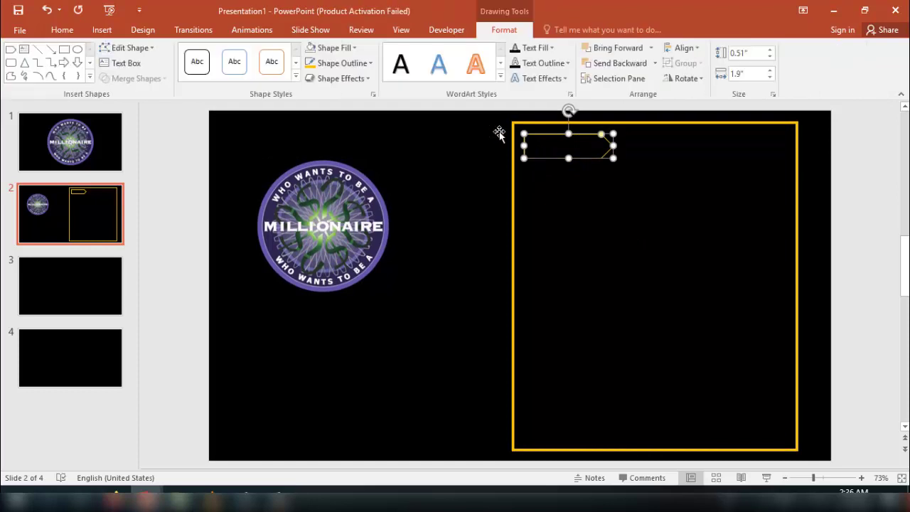
pyautogui.click(341, 63)
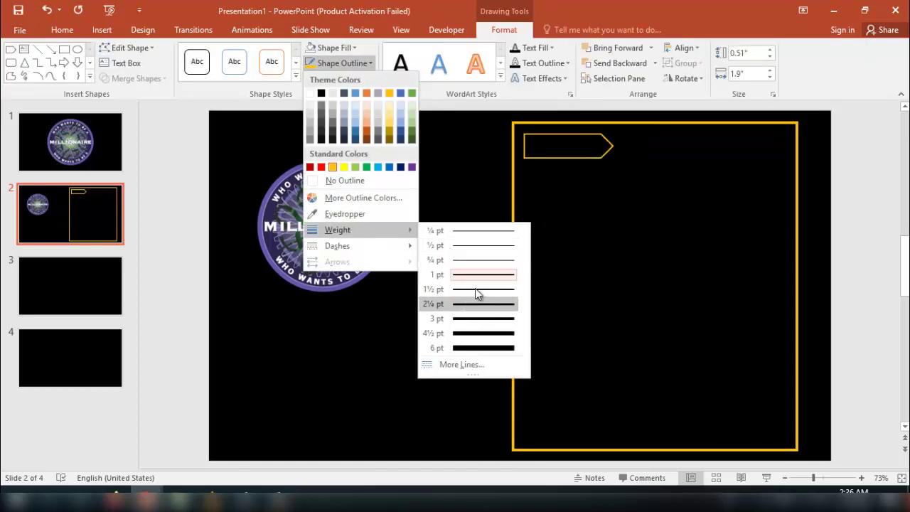
pyautogui.moveTo(337, 230)
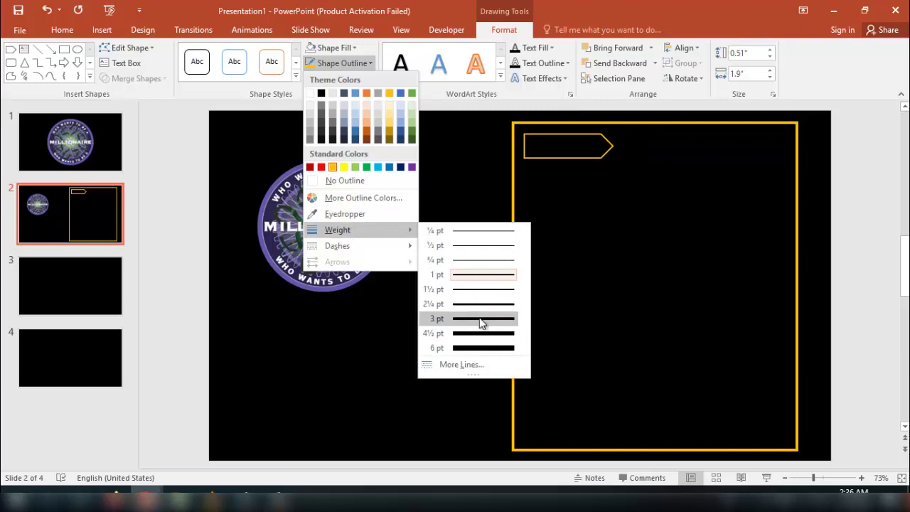
pyautogui.click(480, 319)
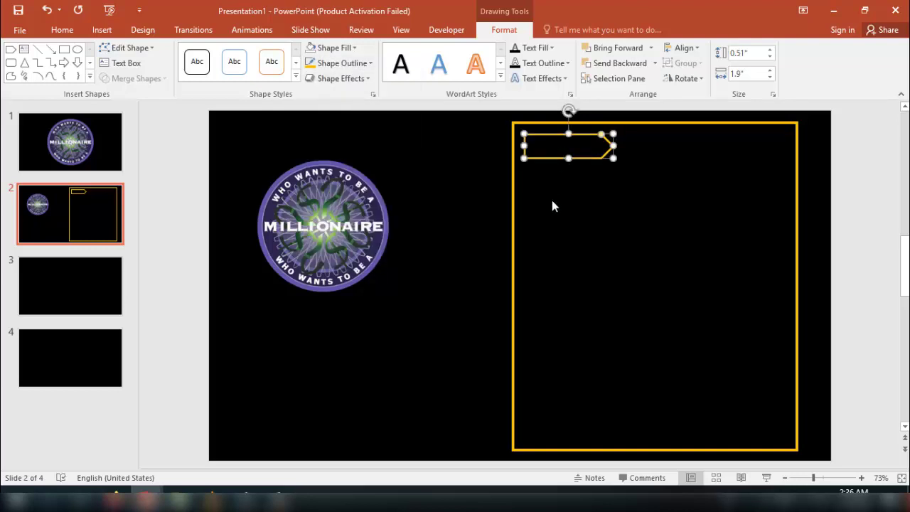
# Step: Label the arrow '$100' in 24 pt text, aligned left
pyautogui.write('$')
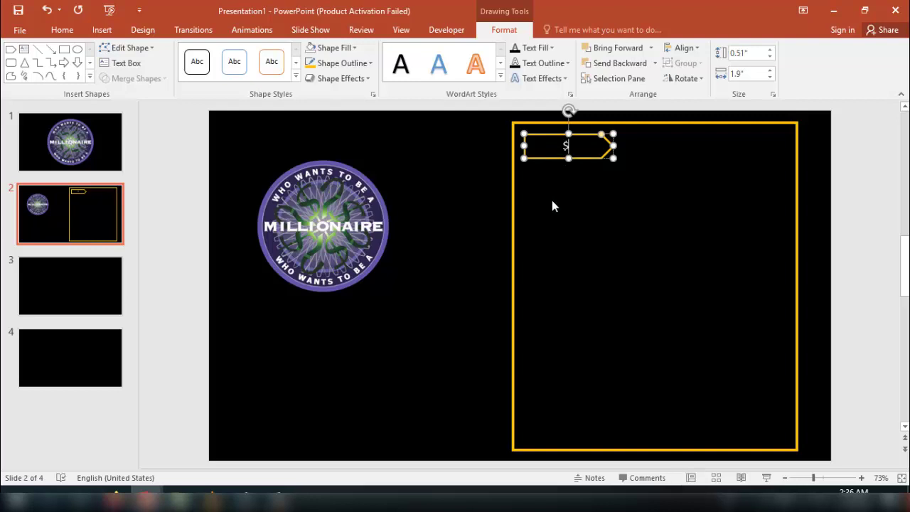
pyautogui.write('100')
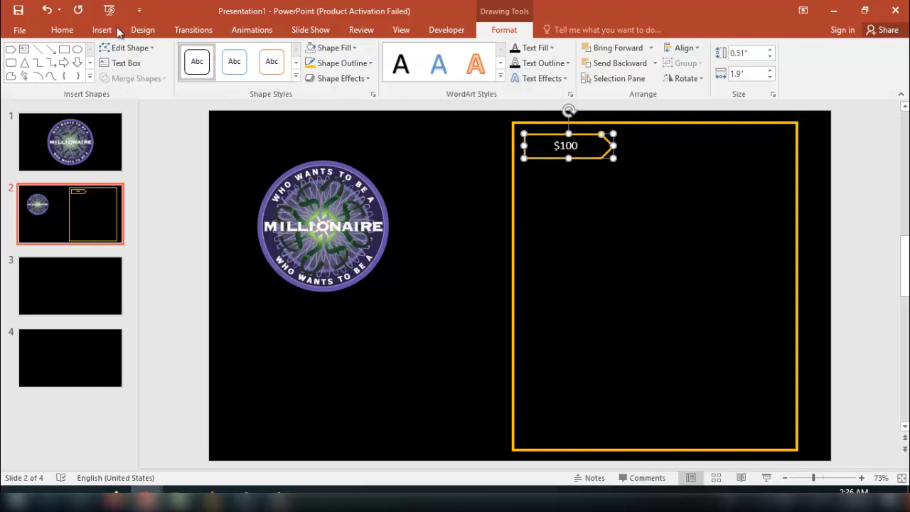
pyautogui.click(66, 32)
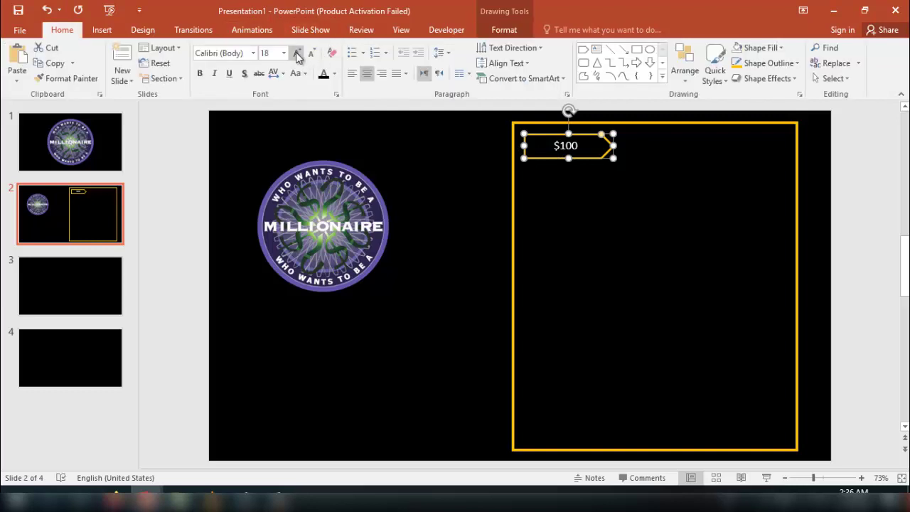
pyautogui.click(297, 55)
pyautogui.click(297, 55)
pyautogui.click(297, 56)
pyautogui.click(297, 56)
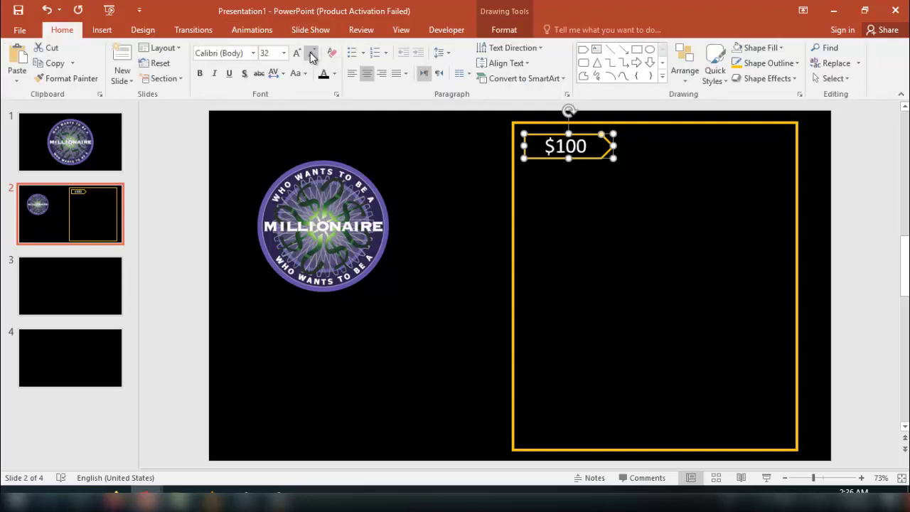
pyautogui.click(312, 54)
pyautogui.click(312, 54)
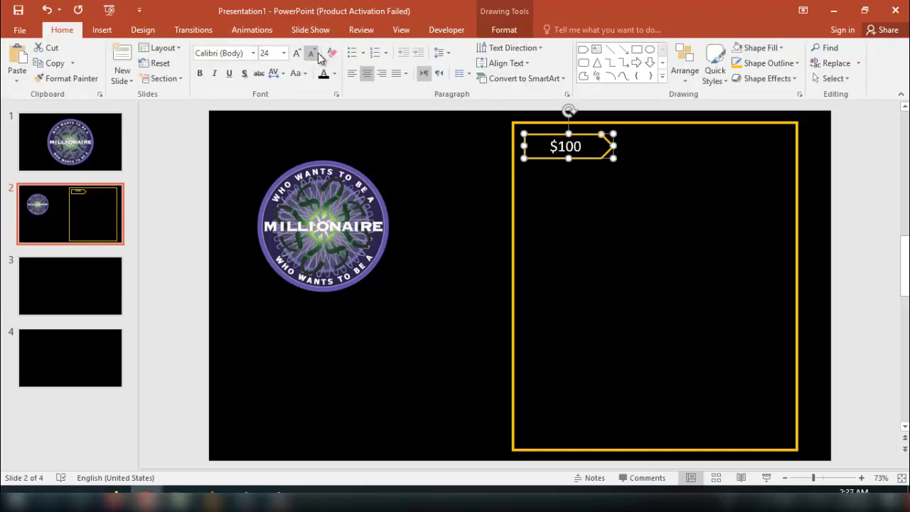
pyautogui.click(352, 74)
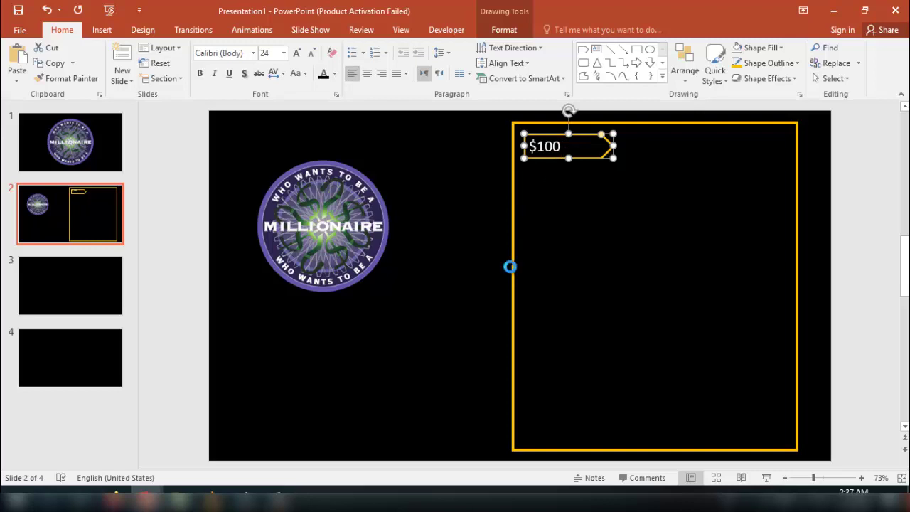
# Step: Duplicate the $100 arrow beneath the original and relabel the copy $200
pyautogui.hotkey('ctrl', 'd')
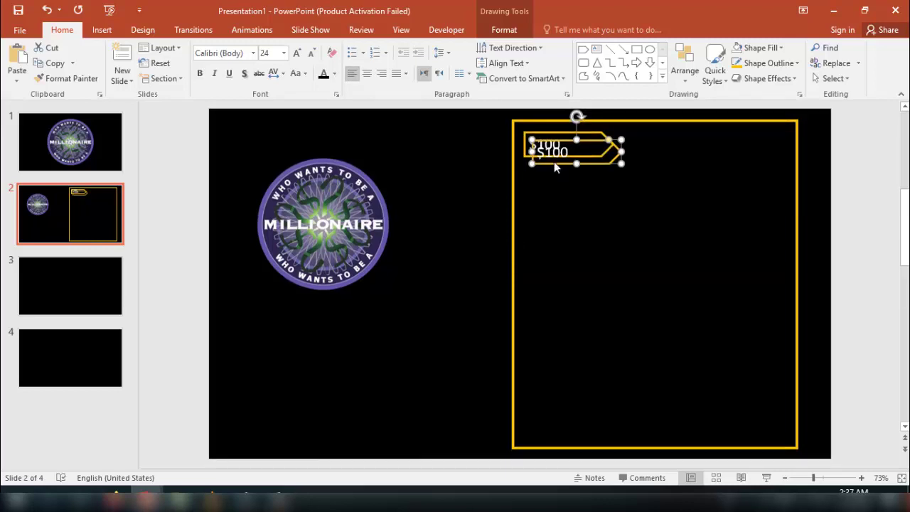
pyautogui.moveTo(554, 165); pyautogui.dragTo(547, 191)
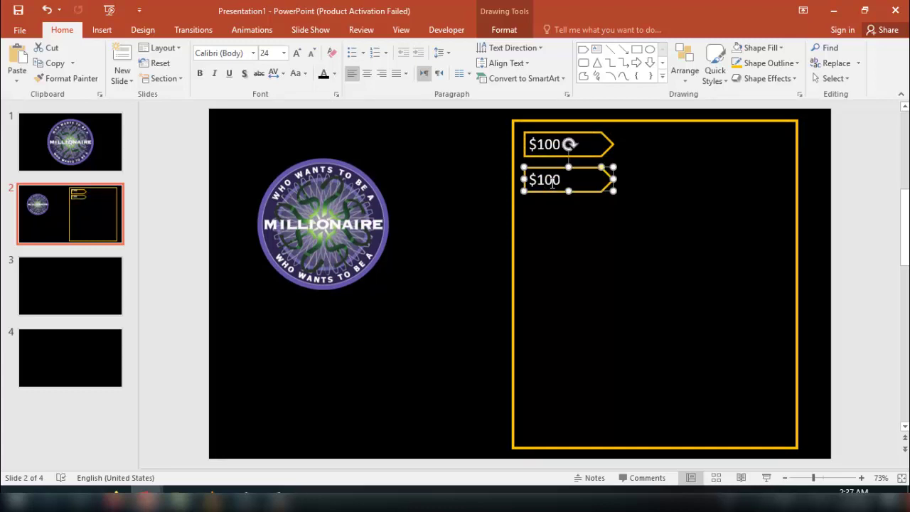
pyautogui.doubleClick(552, 183)
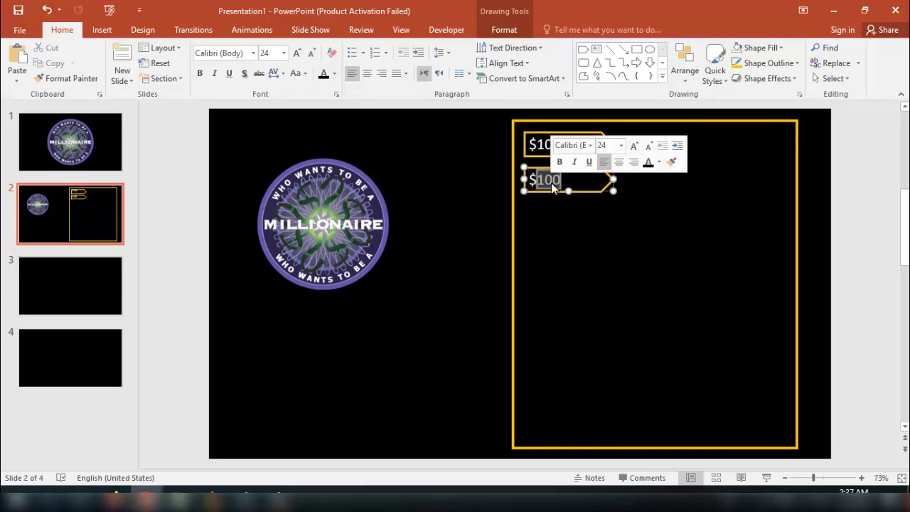
pyautogui.write('20')
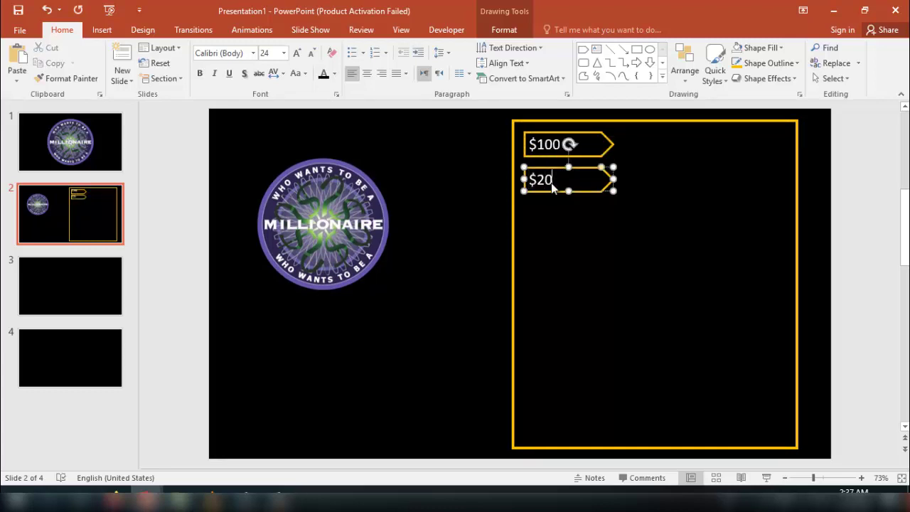
pyautogui.write('0')
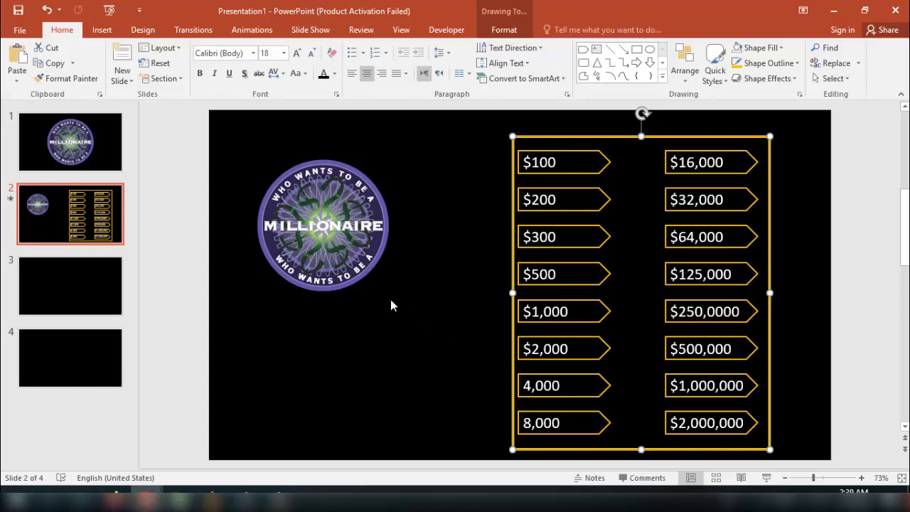
# Step: Draw a ribbon banner shape just below the Millionaire logo
pyautogui.click(100, 32)
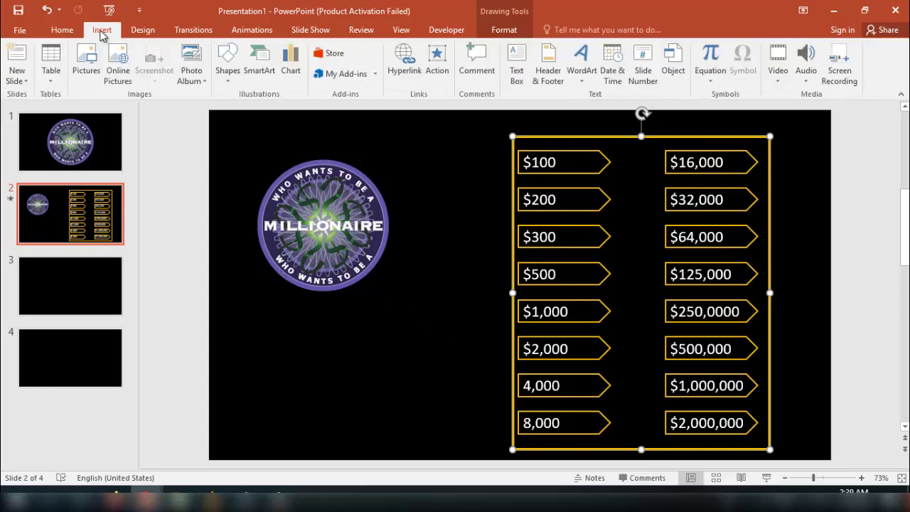
pyautogui.click(228, 64)
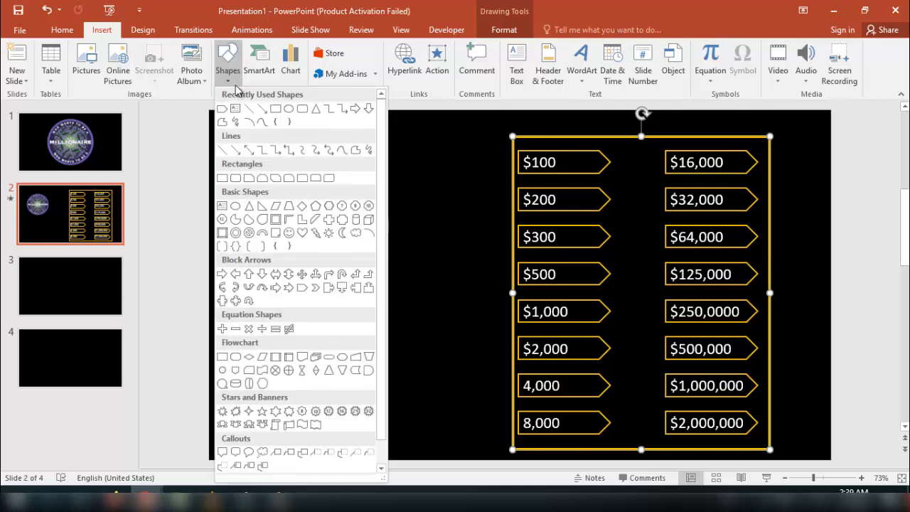
pyautogui.click(234, 425)
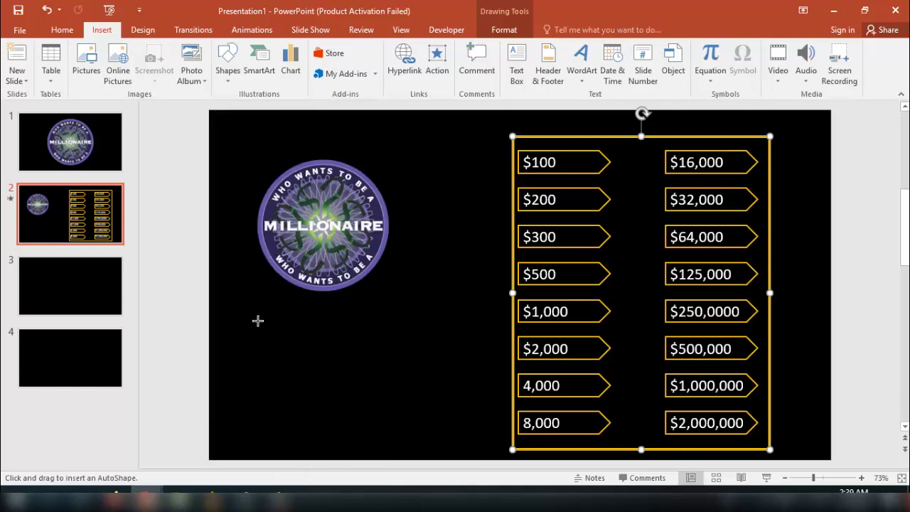
pyautogui.moveTo(247, 307); pyautogui.dragTo(426, 348)
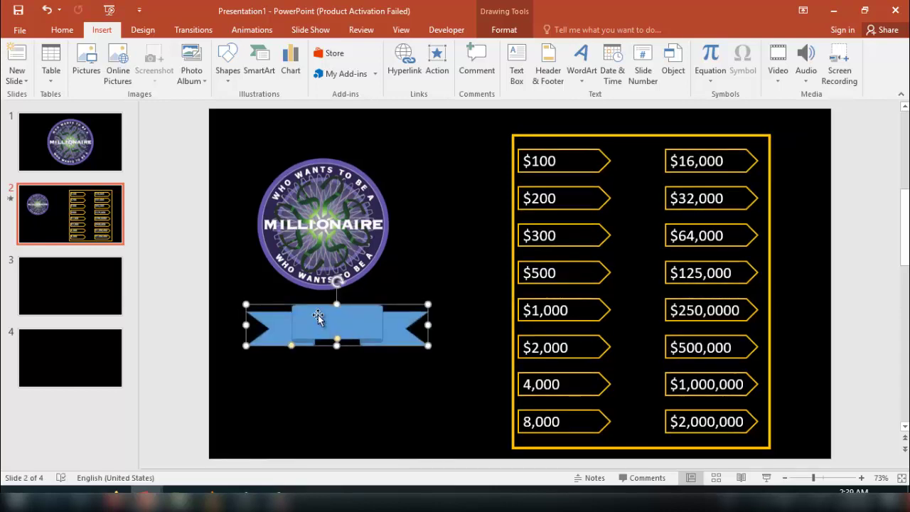
pyautogui.moveTo(319, 315); pyautogui.dragTo(304, 304)
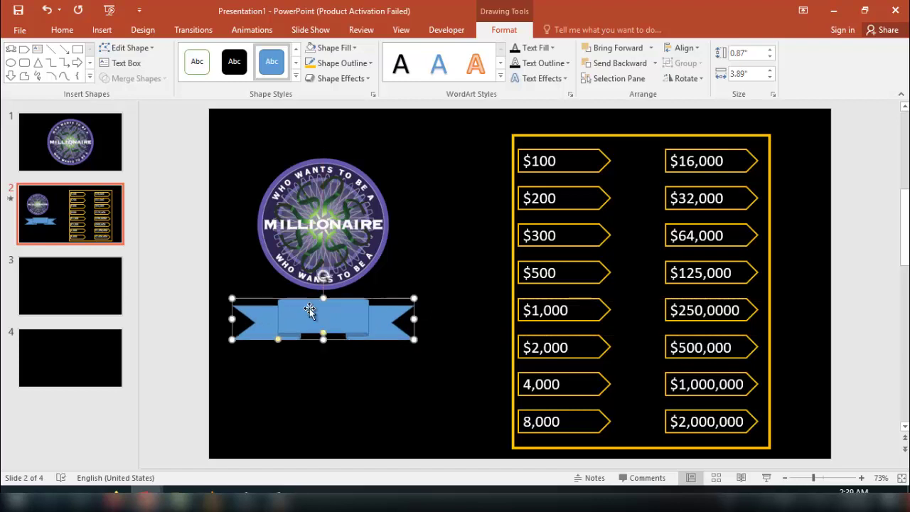
# Step: Fill the ribbon with gold and give it a white outline
pyautogui.click(310, 62)
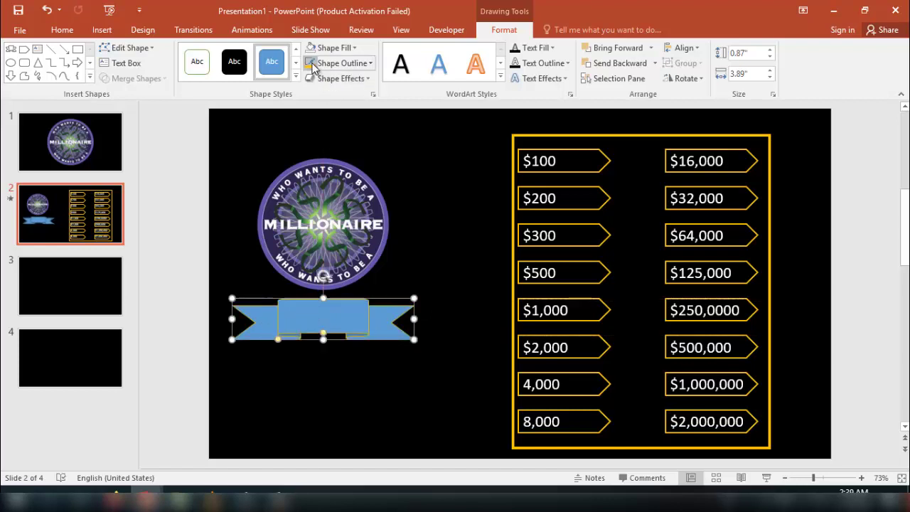
pyautogui.click(311, 48)
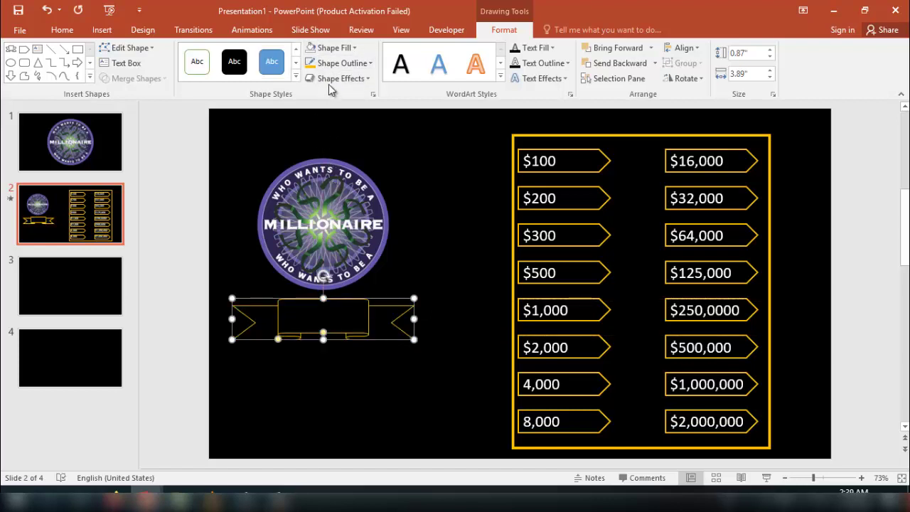
pyautogui.click(331, 47)
pyautogui.click(335, 153)
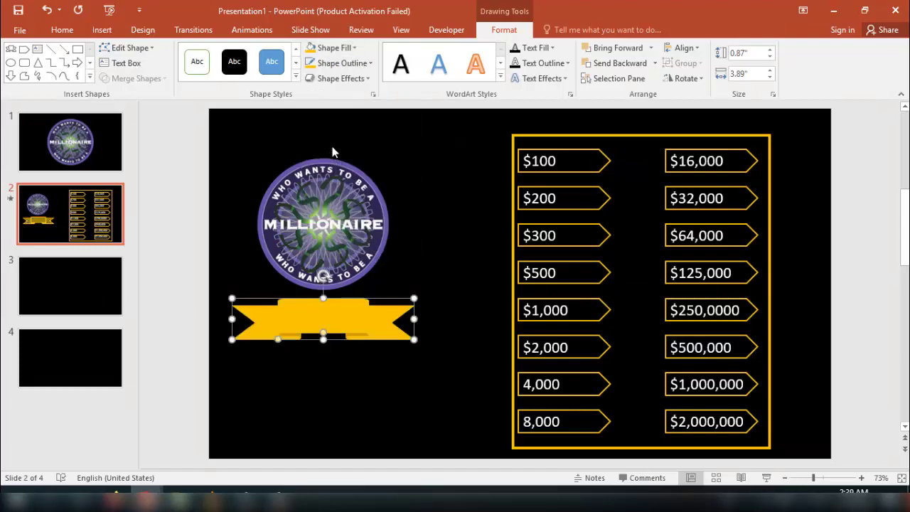
pyautogui.click(328, 64)
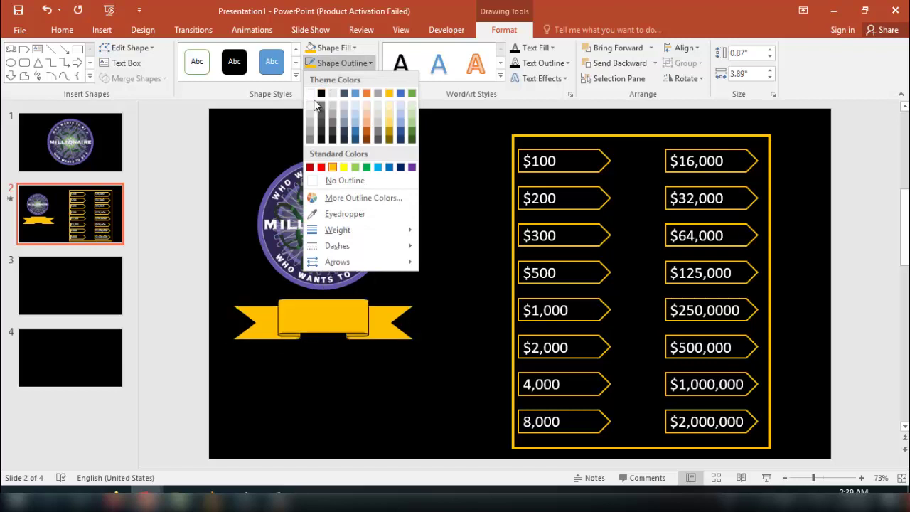
pyautogui.click(311, 94)
pyautogui.write('Start')
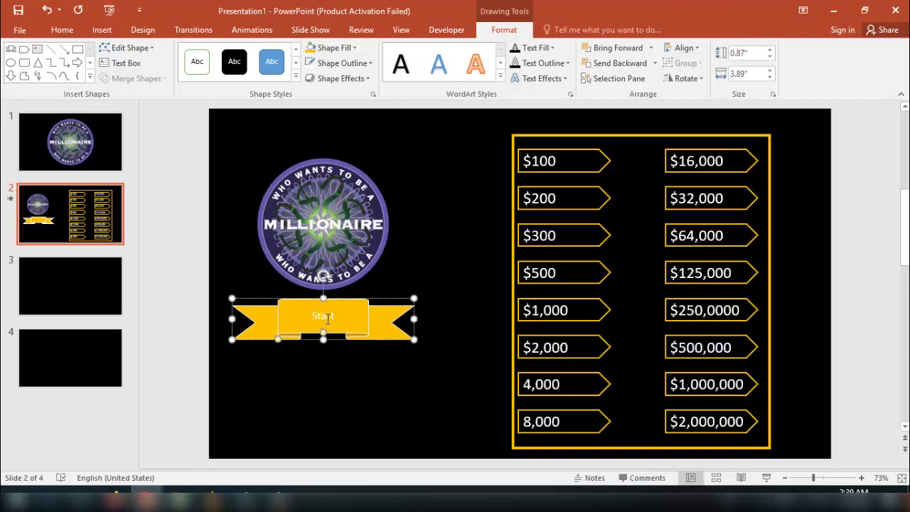
# Step: Format the ribbon's Start text as 36 pt, bold, dark lettering
pyautogui.doubleClick(323, 316)
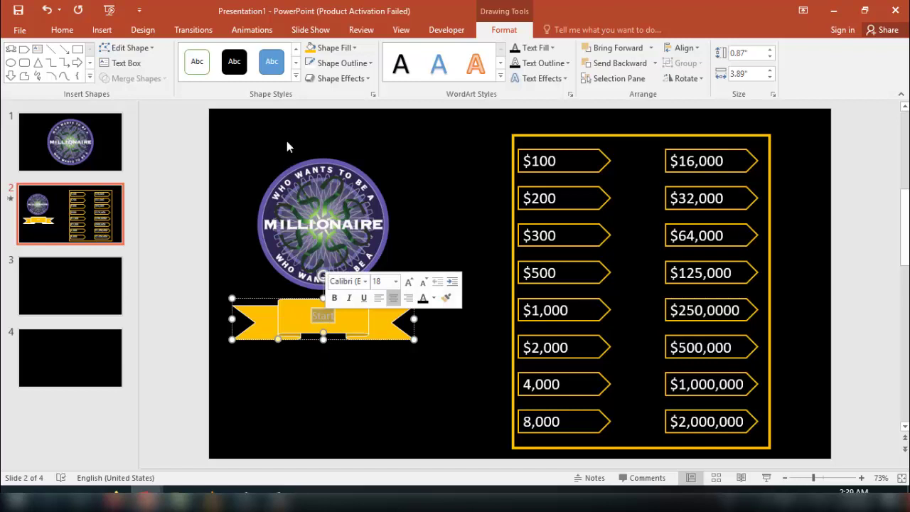
pyautogui.click(73, 31)
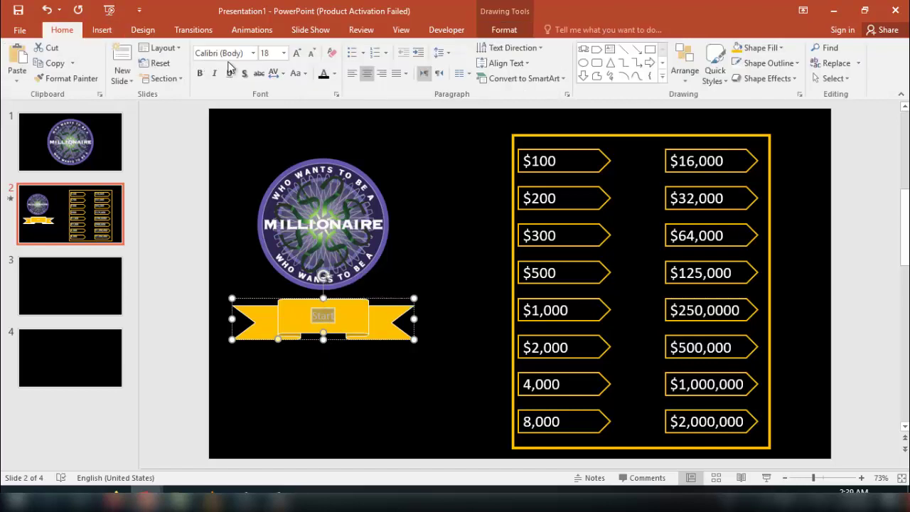
pyautogui.click(297, 54)
pyautogui.click(297, 54)
pyautogui.click(297, 54)
pyautogui.click(297, 54)
pyautogui.click(297, 54)
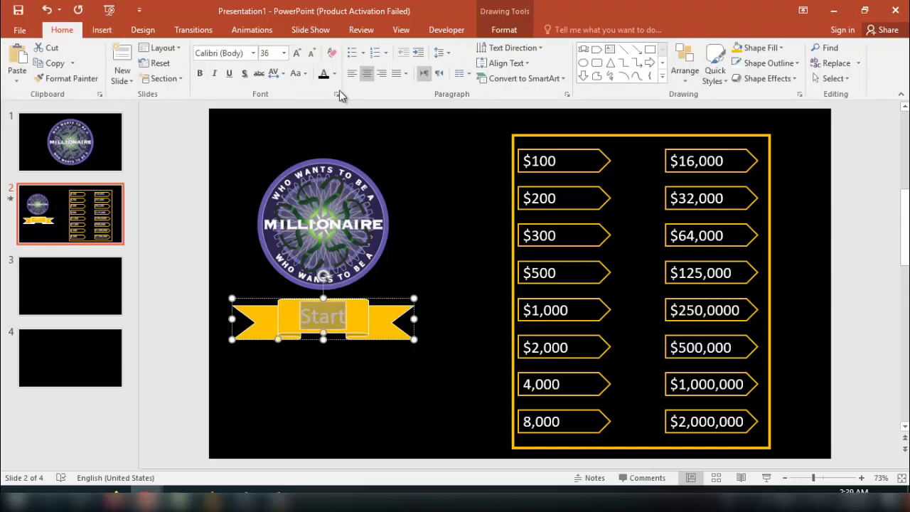
pyautogui.click(324, 74)
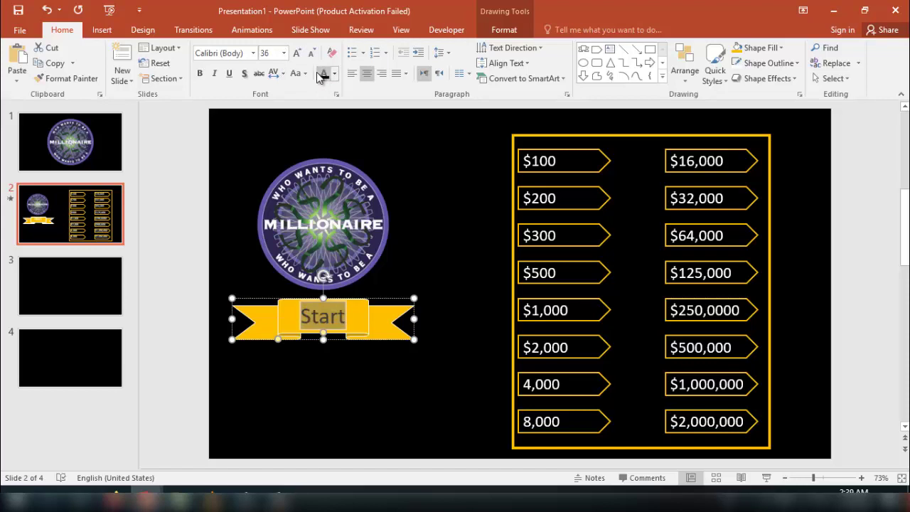
pyautogui.click(201, 74)
pyautogui.click(315, 357)
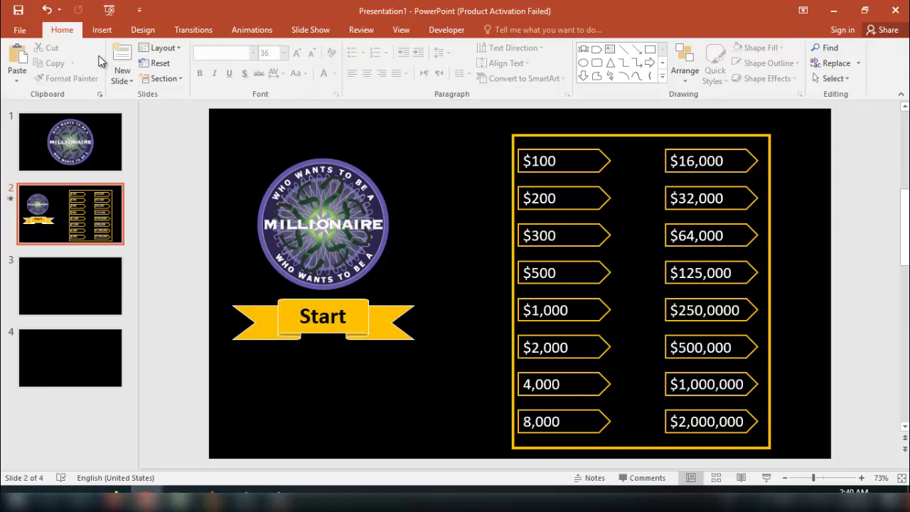
# Step: Draw an oval below the Start banner and type Exit in it
pyautogui.click(102, 30)
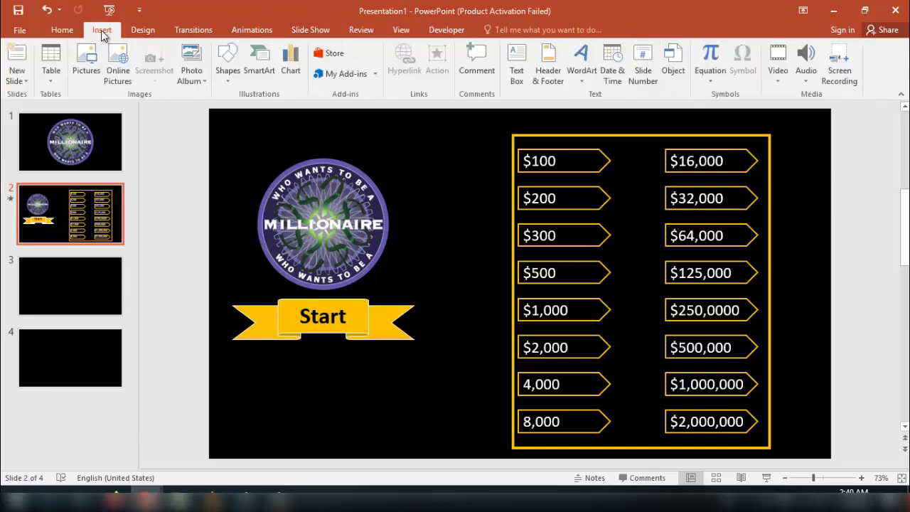
pyautogui.click(227, 60)
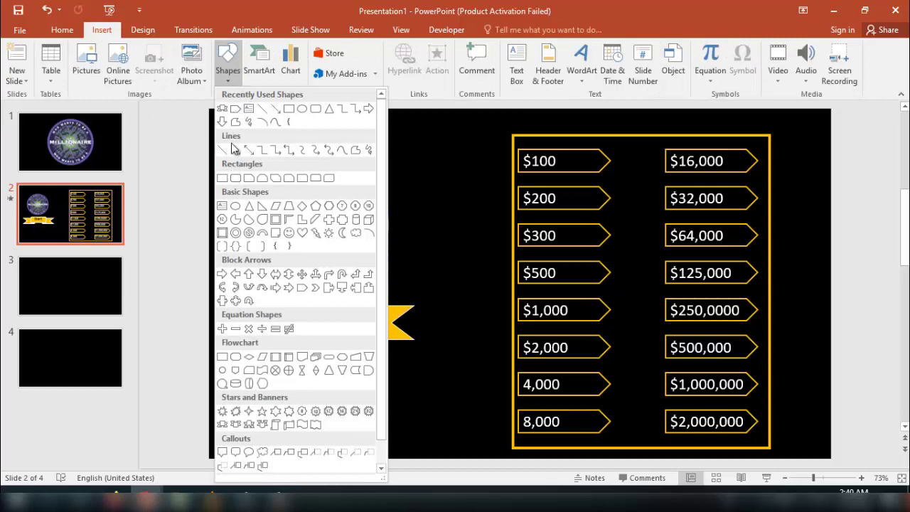
pyautogui.click(302, 108)
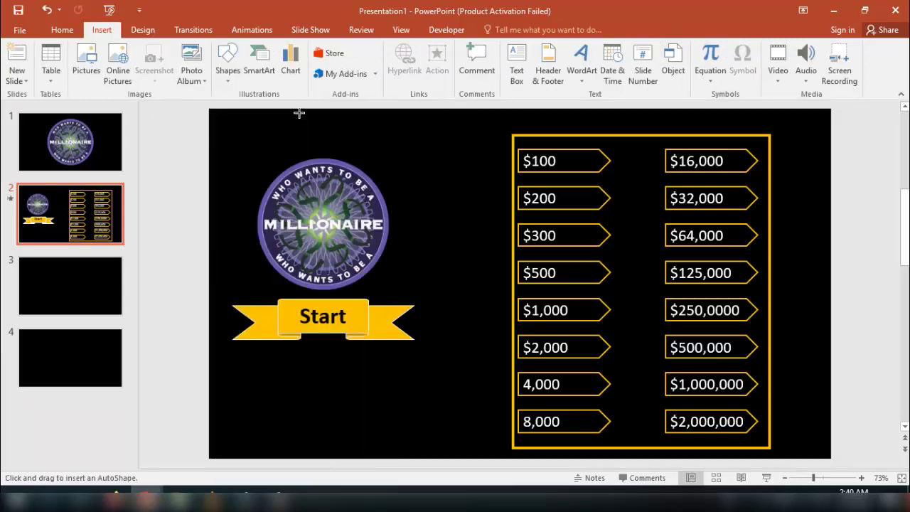
pyautogui.moveTo(235, 379)
pyautogui.mouseDown()
pyautogui.moveTo(333, 446)
pyautogui.moveTo(310, 436)
pyautogui.mouseUp()
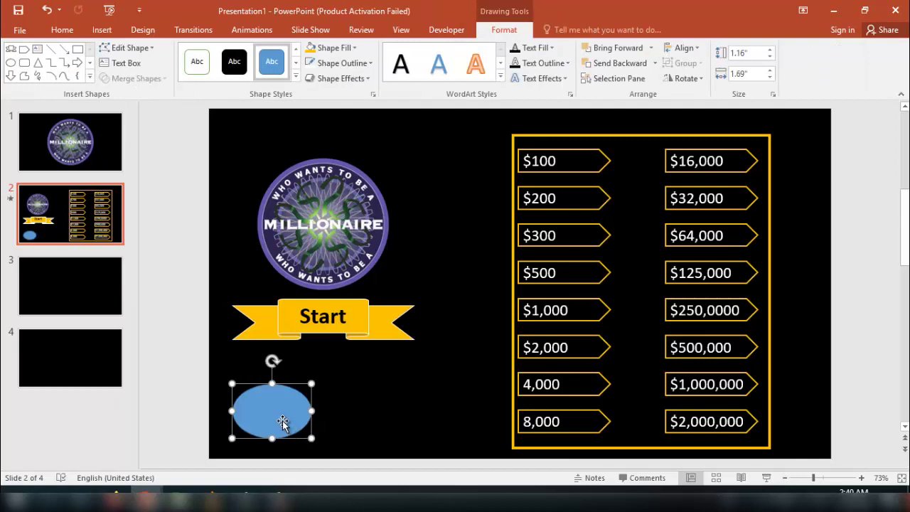
pyautogui.write('Exit')
# Step: Make the Exit text 44 pt, dark, bold and underlined
pyautogui.doubleClick(266, 411)
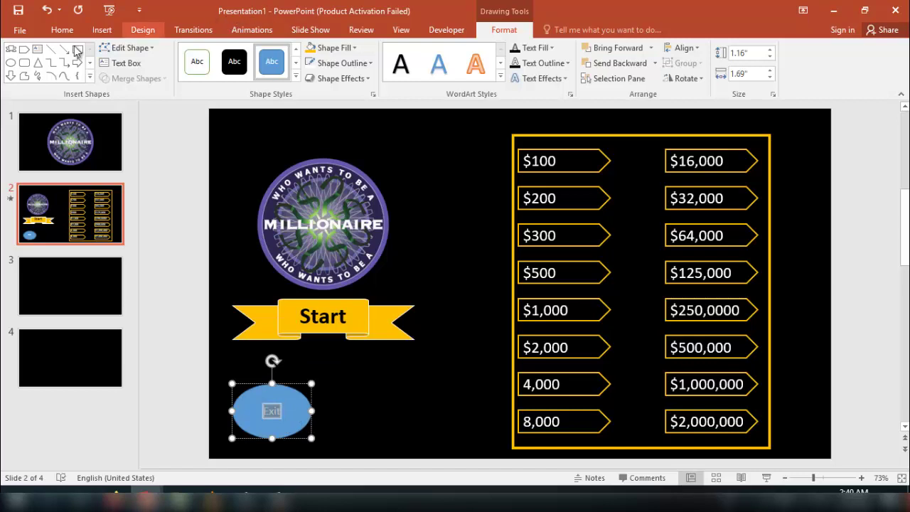
pyautogui.click(62, 29)
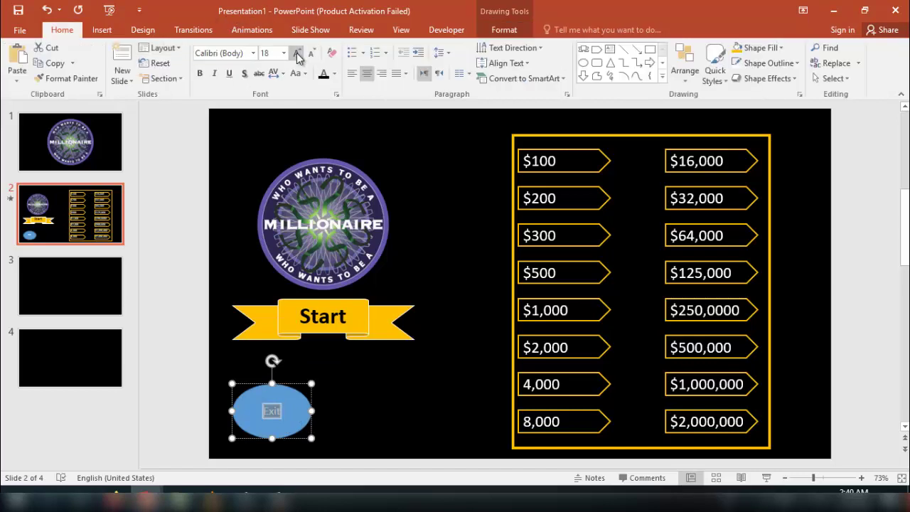
pyautogui.click(297, 54)
pyautogui.click(297, 54)
pyautogui.click(297, 54)
pyautogui.click(297, 54)
pyautogui.click(297, 54)
pyautogui.click(297, 54)
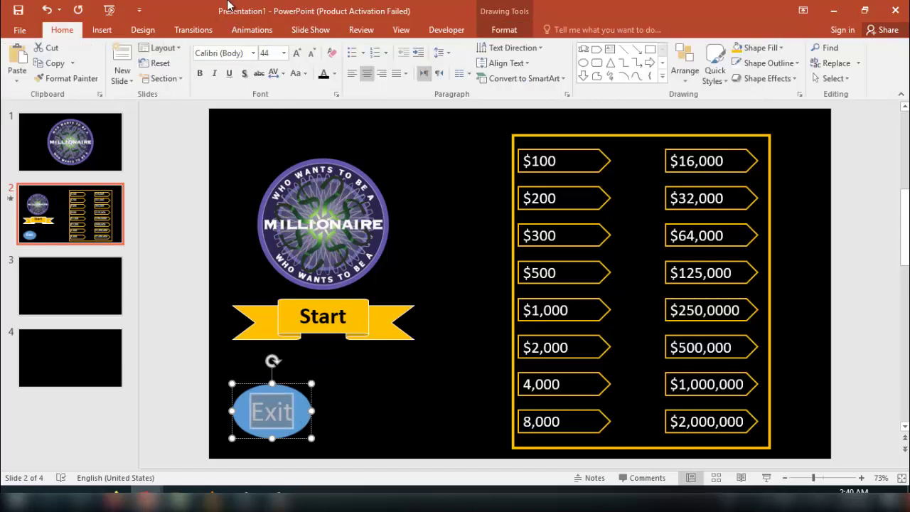
pyautogui.click(322, 75)
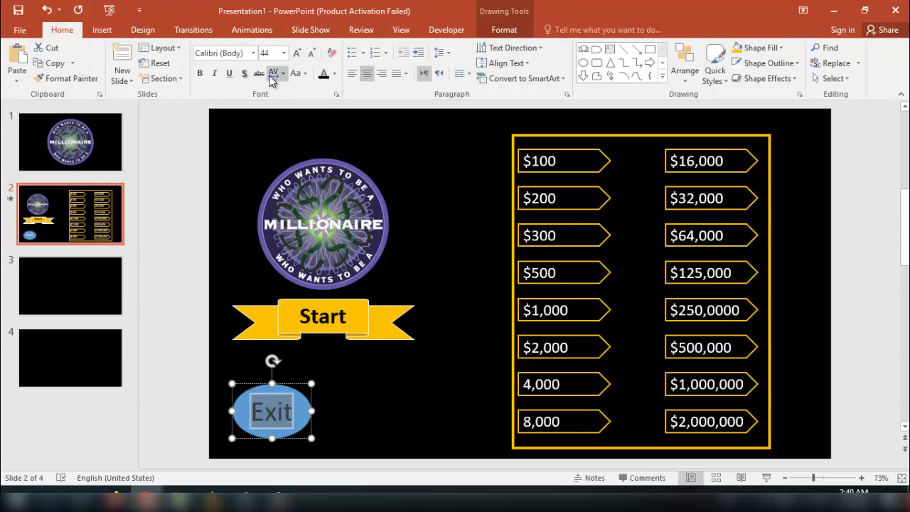
pyautogui.click(202, 75)
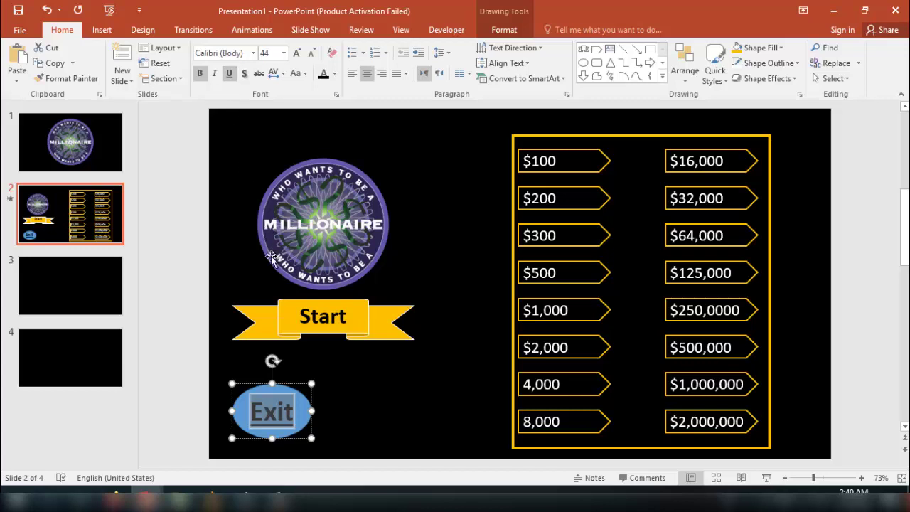
pyautogui.click(242, 413)
# Step: Fill the Exit oval with yellow and set its outline colour
pyautogui.doubleClick(242, 413)
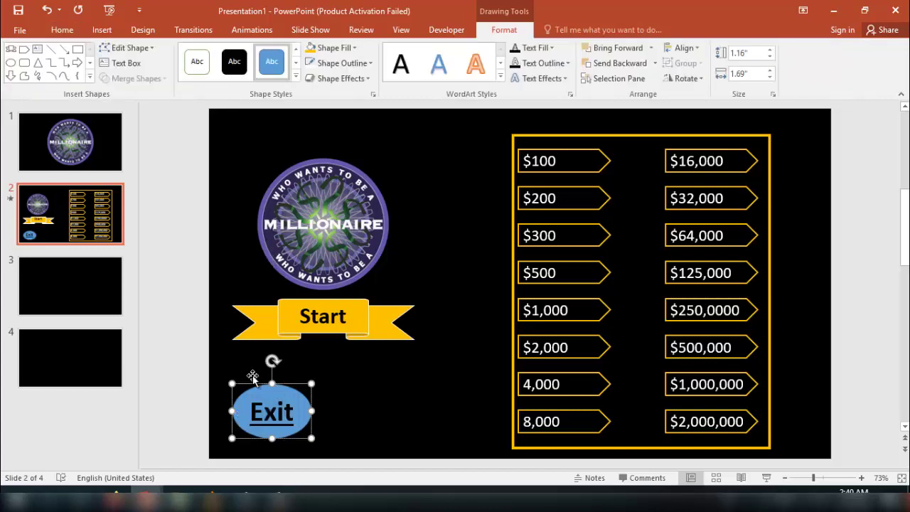
pyautogui.click(314, 51)
pyautogui.click(321, 63)
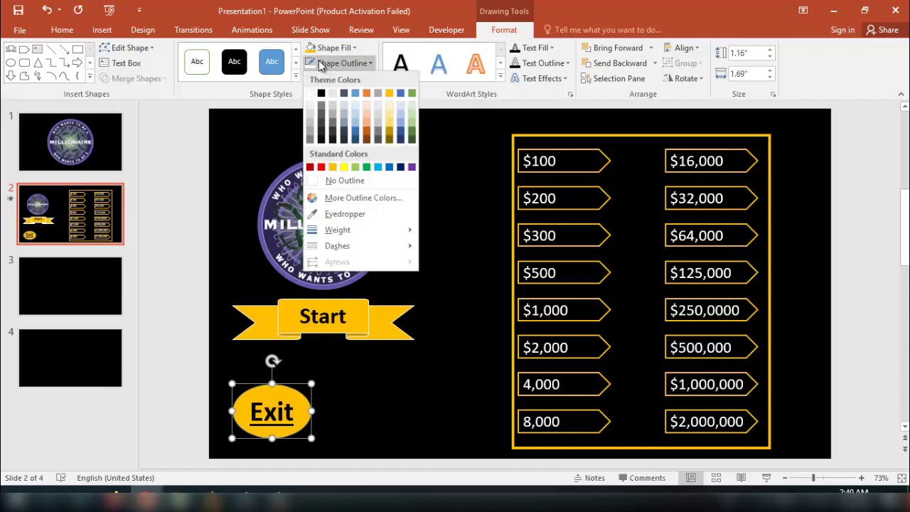
pyautogui.click(310, 92)
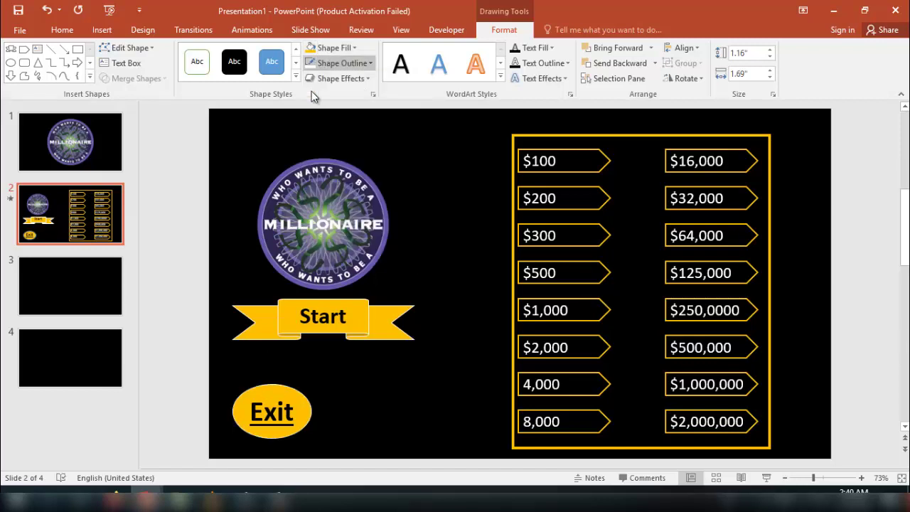
pyautogui.click(361, 410)
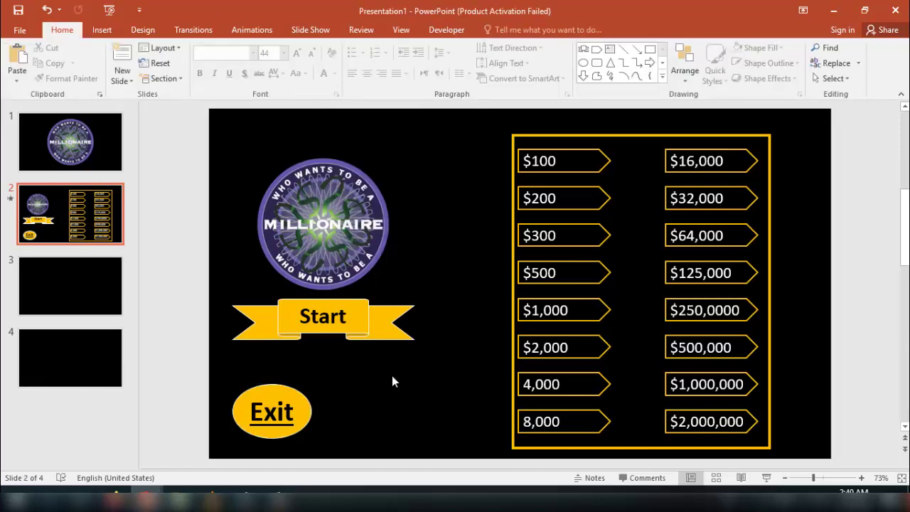
# Step: On slide 3, draw a large 2.77" × 7.46" left-right arrow across the centre
pyautogui.click(81, 287)
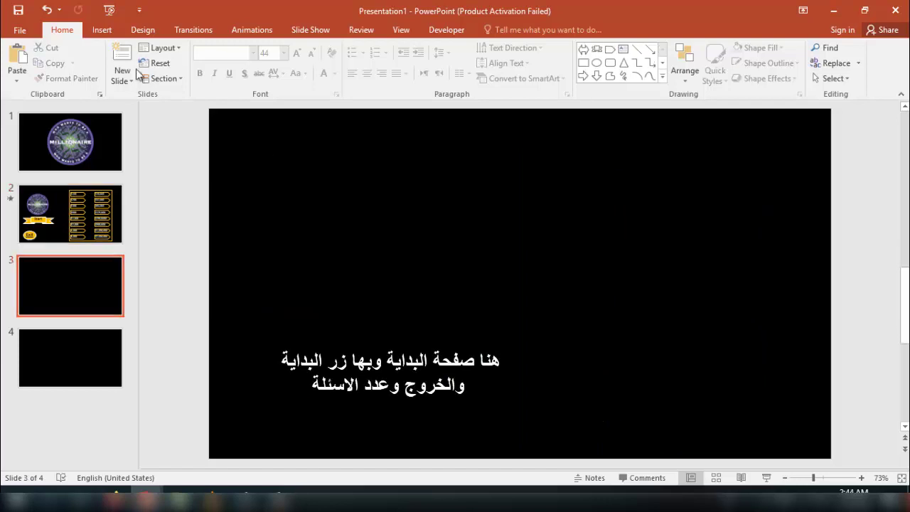
pyautogui.click(100, 32)
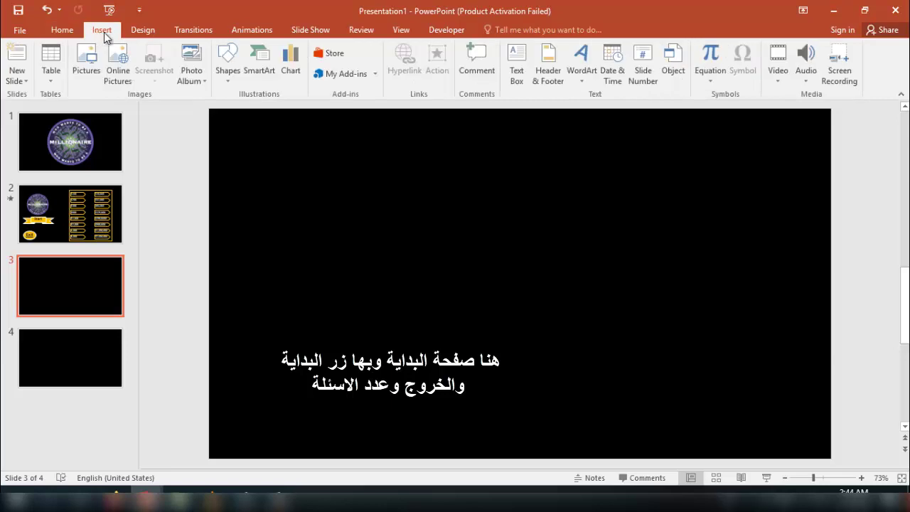
pyautogui.click(228, 60)
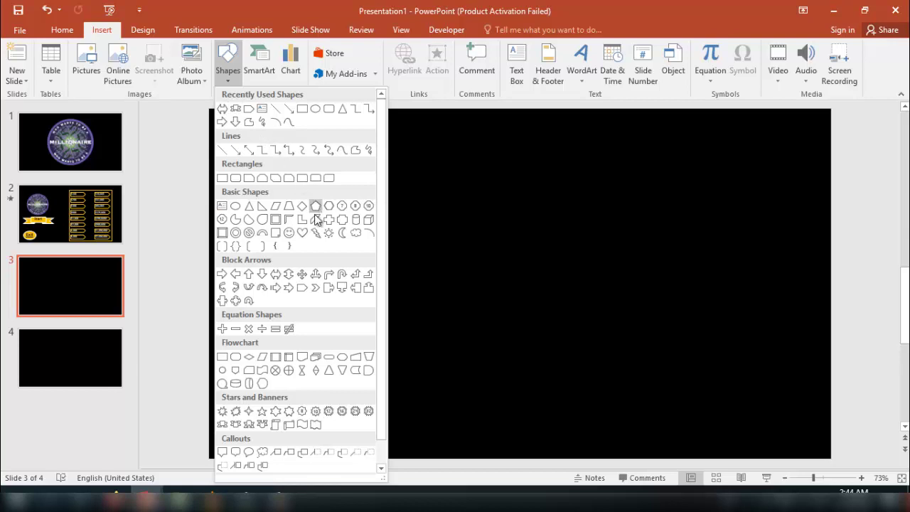
pyautogui.click(276, 273)
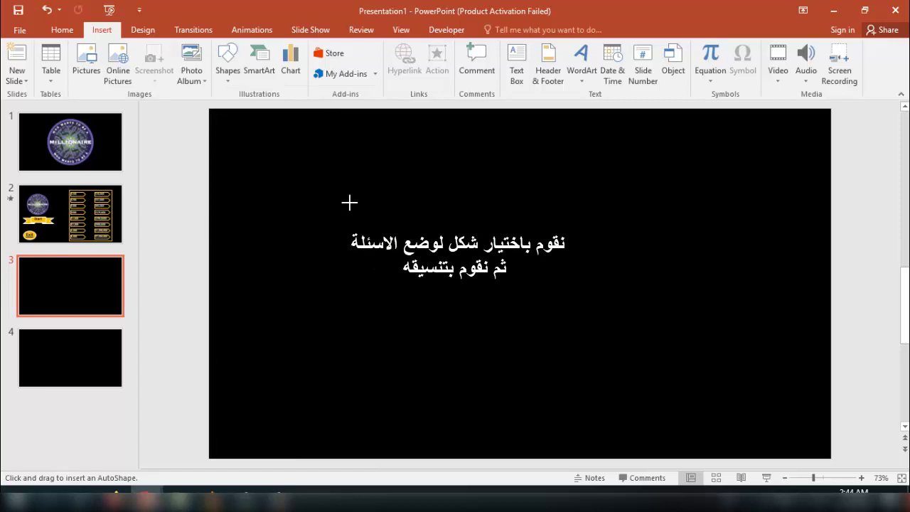
pyautogui.moveTo(349, 203); pyautogui.dragTo(685, 289)
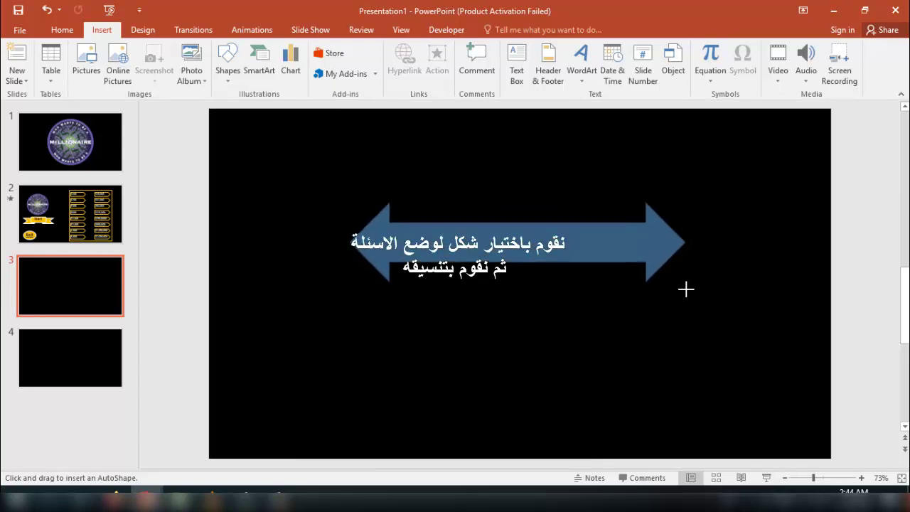
pyautogui.moveTo(685, 289); pyautogui.dragTo(697, 332)
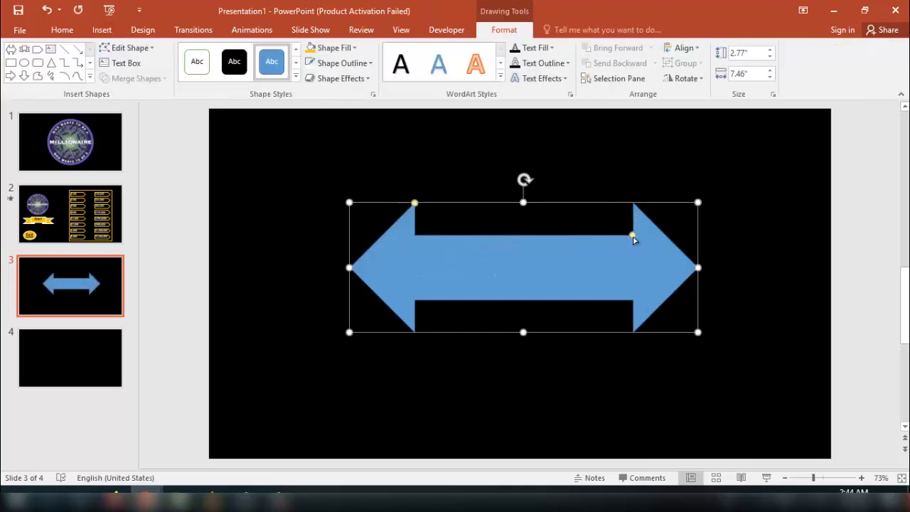
# Step: Reshape the arrow into a wide hexagon near the top of the slide
pyautogui.moveTo(632, 235); pyautogui.dragTo(652, 200)
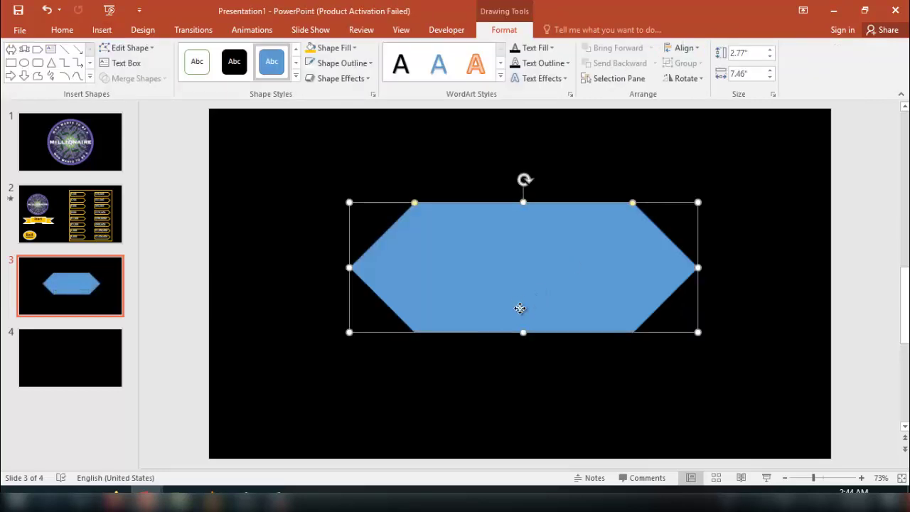
pyautogui.moveTo(519, 308); pyautogui.dragTo(502, 240)
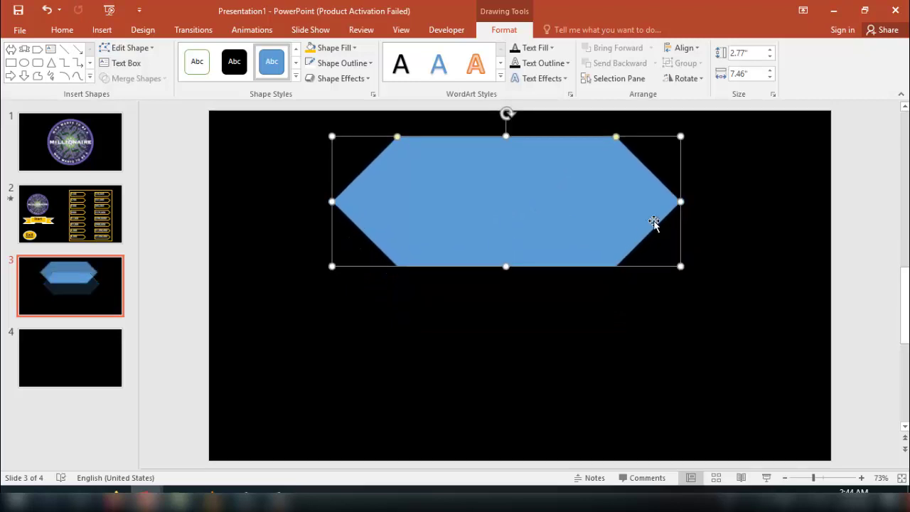
pyautogui.moveTo(680, 201)
pyautogui.mouseDown()
pyautogui.moveTo(783, 199)
pyautogui.moveTo(719, 204)
pyautogui.mouseUp()
# Step: Copy the hexagon into thin answer bands stacked below it, four in total
pyautogui.moveTo(501, 204); pyautogui.dragTo(518, 402)
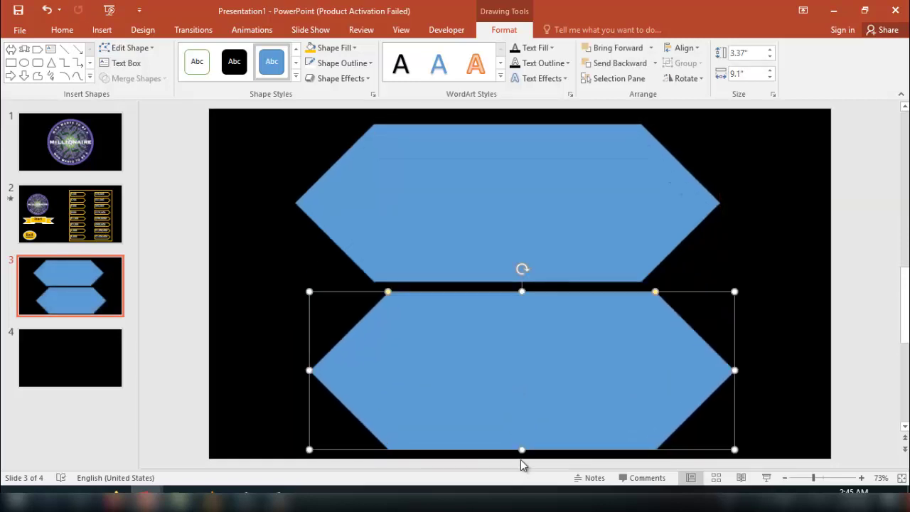
pyautogui.moveTo(521, 449); pyautogui.dragTo(501, 338)
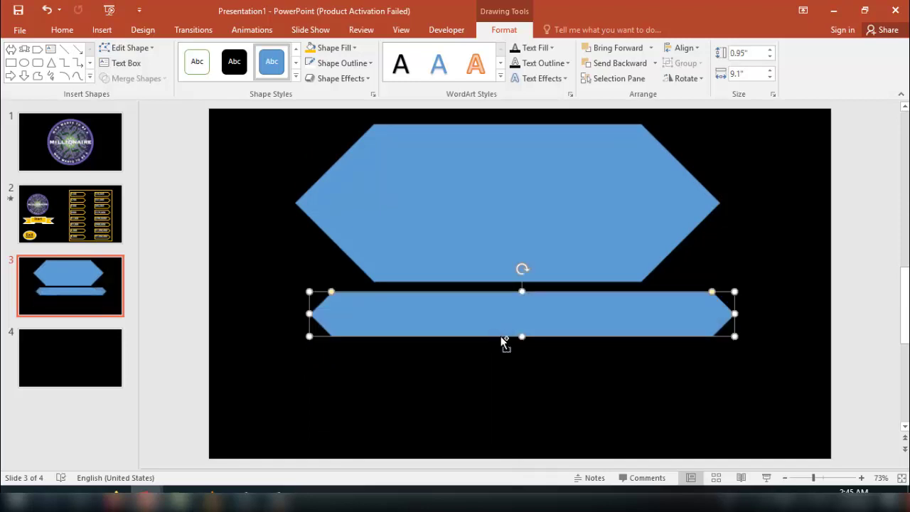
pyautogui.hotkey('ctrl', 'd')
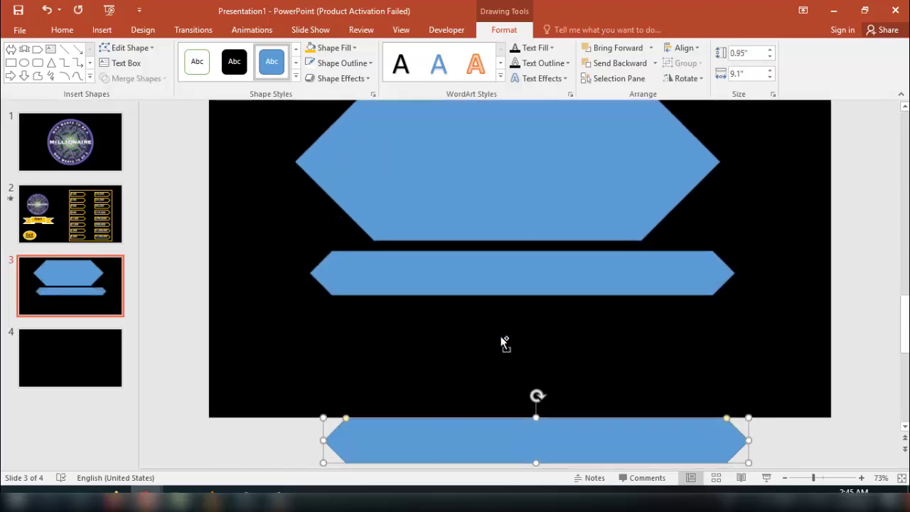
pyautogui.moveTo(496, 443); pyautogui.dragTo(487, 337)
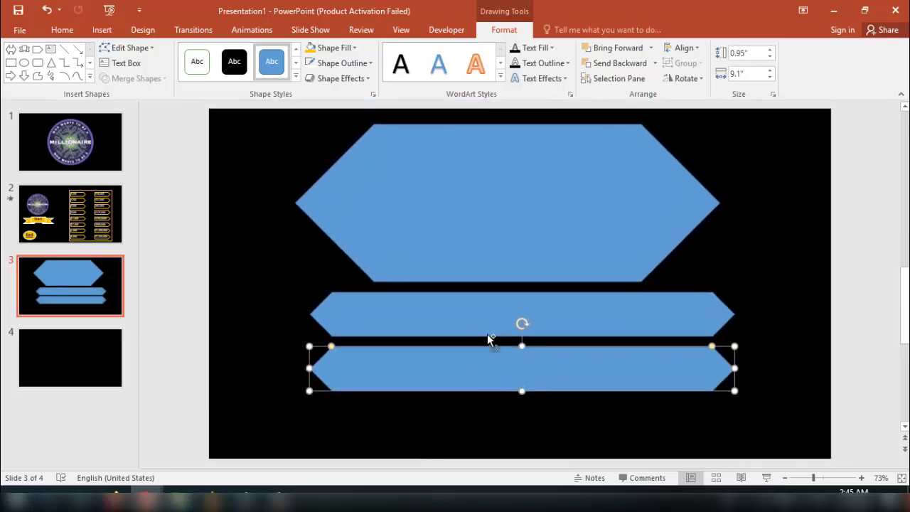
pyautogui.hotkey('ctrl', 'd')
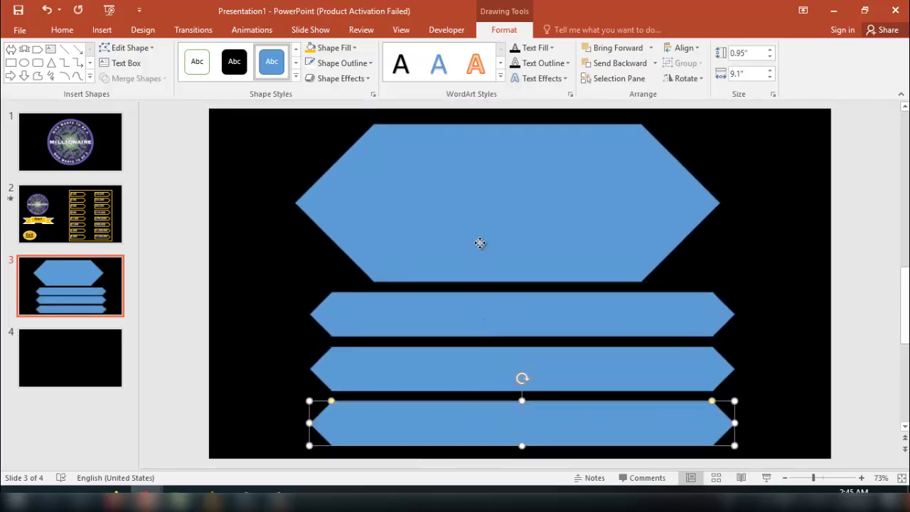
# Step: Shorten the top hexagon and move the second band up for even spacing
pyautogui.click(479, 242)
pyautogui.moveTo(479, 251)
pyautogui.mouseDown()
pyautogui.moveTo(476, 229)
pyautogui.moveTo(480, 238)
pyautogui.mouseUp()
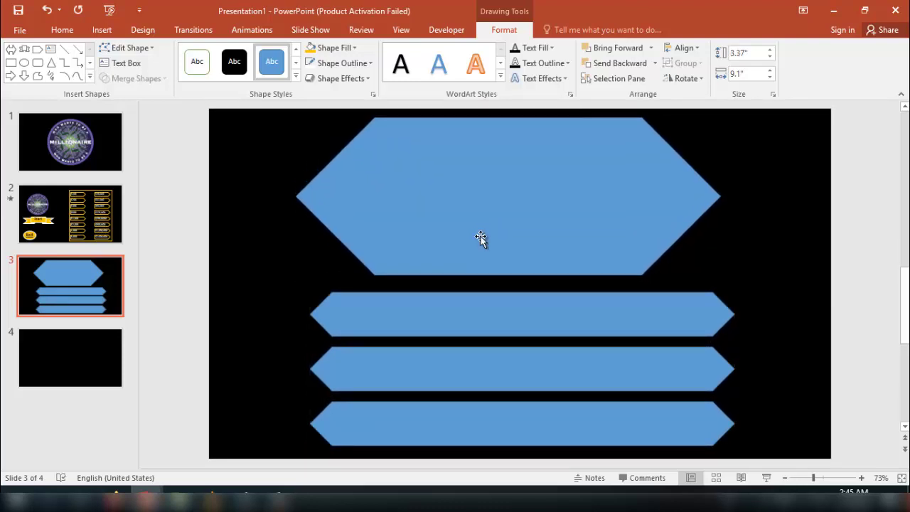
pyautogui.moveTo(507, 273); pyautogui.dragTo(505, 242)
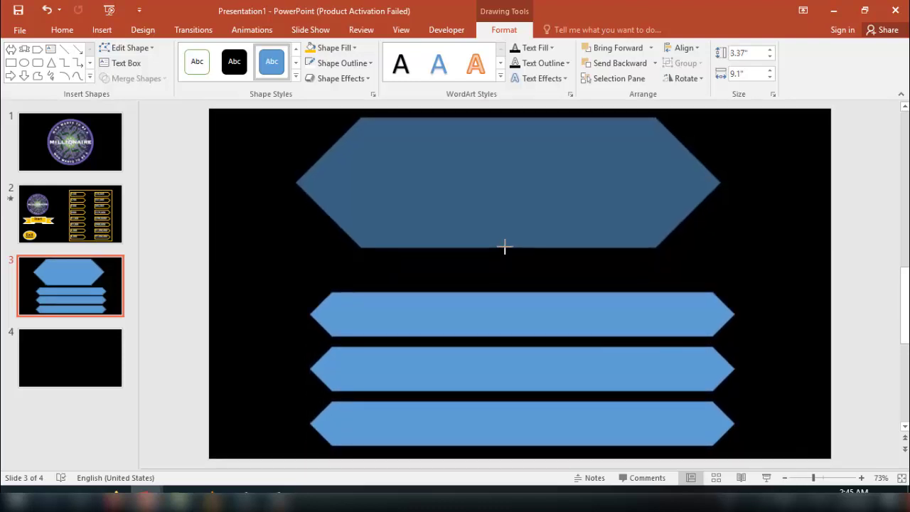
pyautogui.click(484, 317)
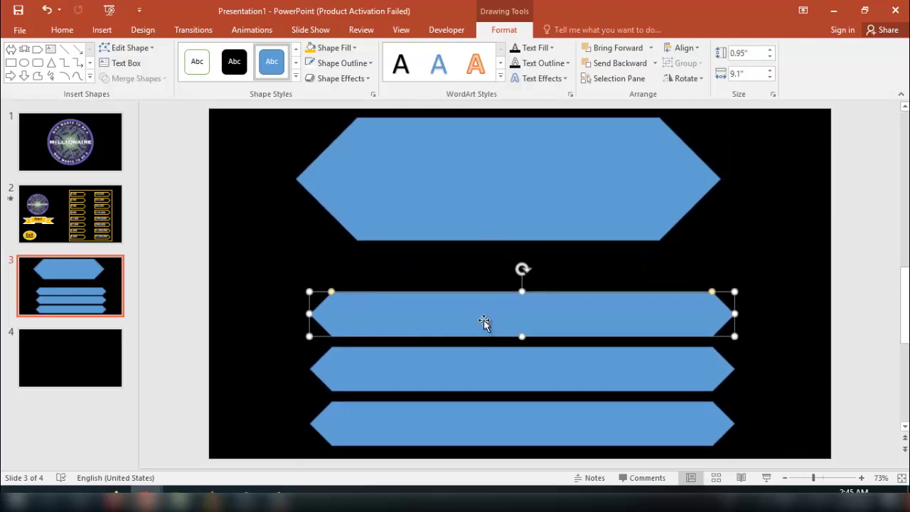
pyautogui.moveTo(484, 306); pyautogui.dragTo(479, 266)
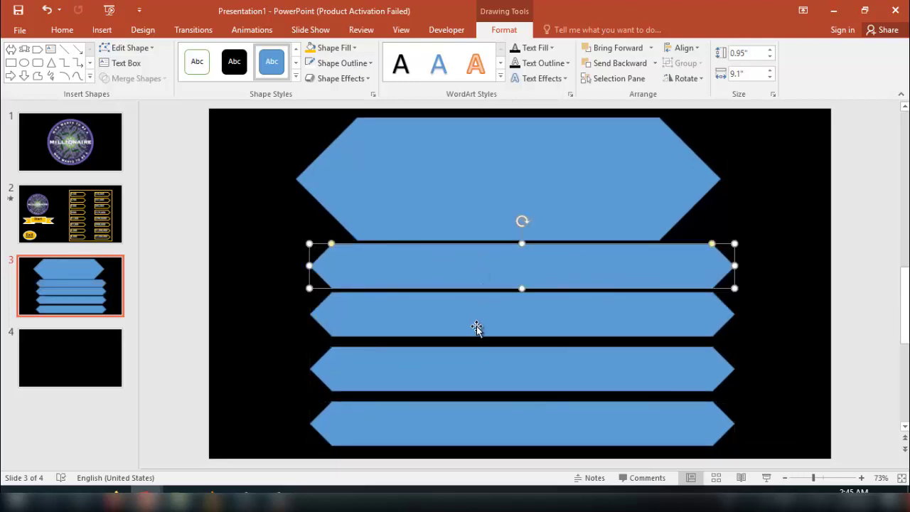
pyautogui.click(476, 213)
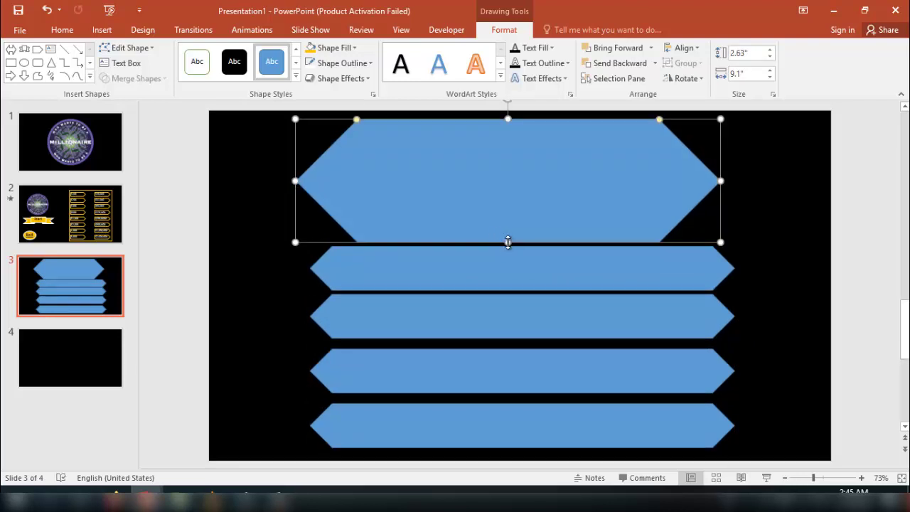
pyautogui.moveTo(508, 241); pyautogui.dragTo(508, 233)
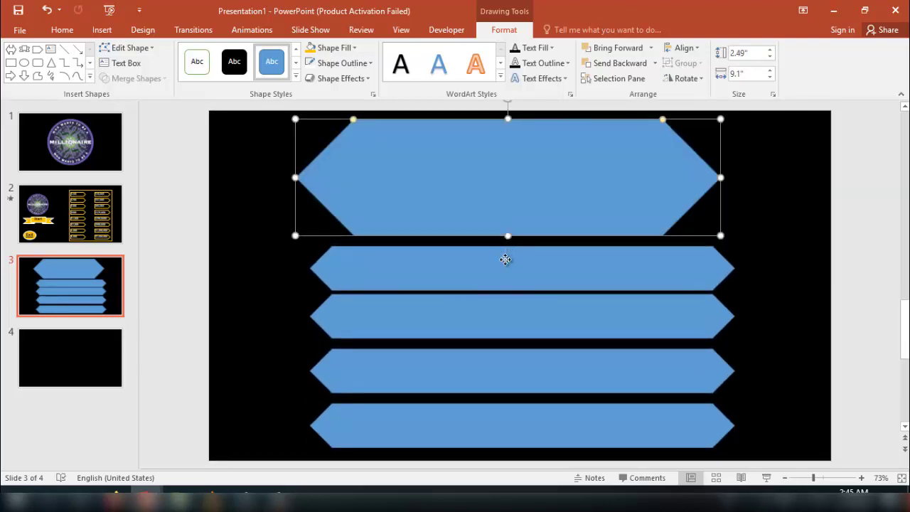
pyautogui.click(512, 267)
pyautogui.moveTo(515, 257); pyautogui.dragTo(511, 254)
pyautogui.click(496, 212)
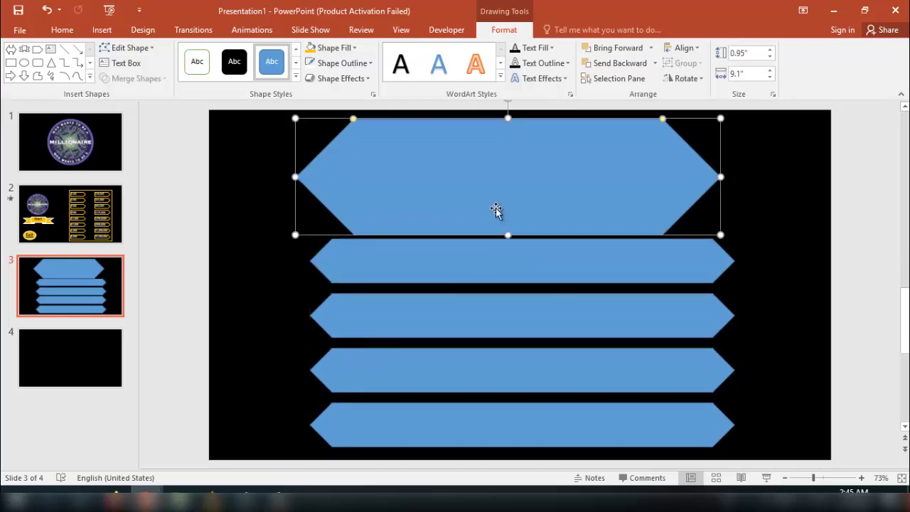
pyautogui.moveTo(482, 184); pyautogui.dragTo(482, 178)
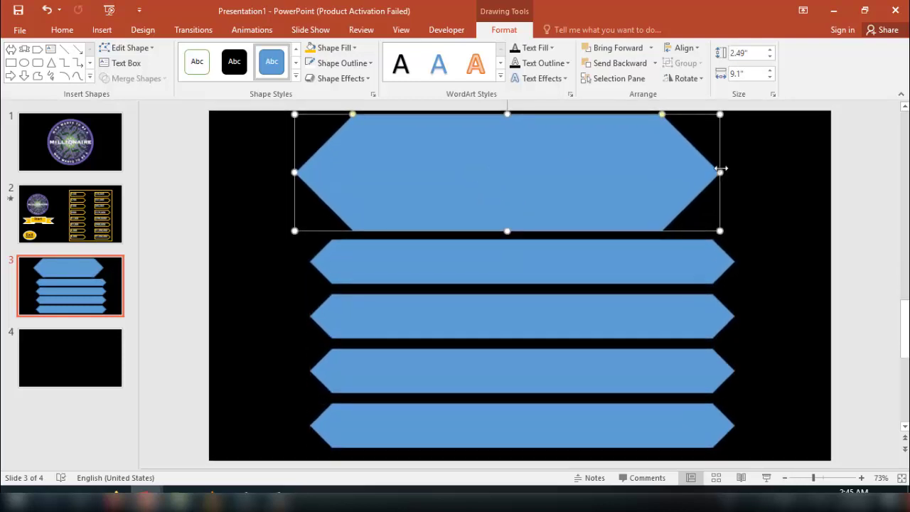
# Step: Narrow the top question hexagon from both its left and right sides
pyautogui.moveTo(720, 171); pyautogui.dragTo(695, 172)
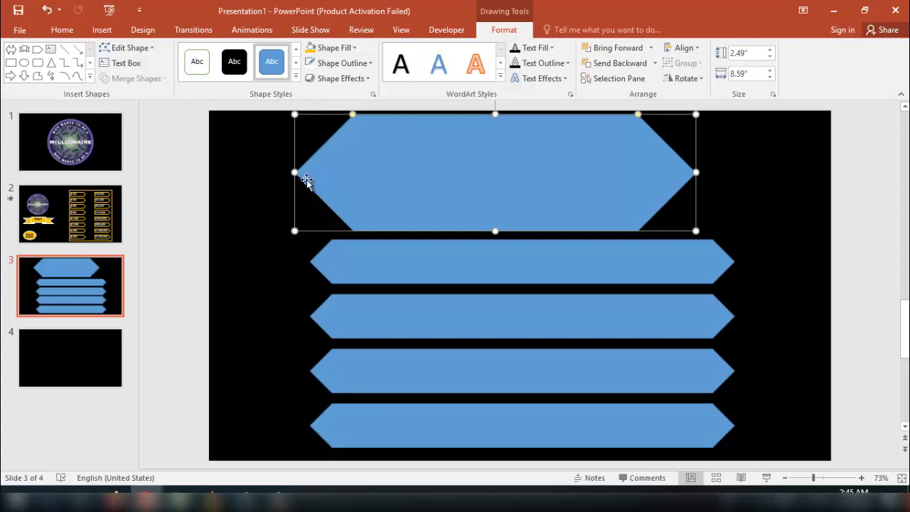
pyautogui.moveTo(292, 171); pyautogui.dragTo(319, 172)
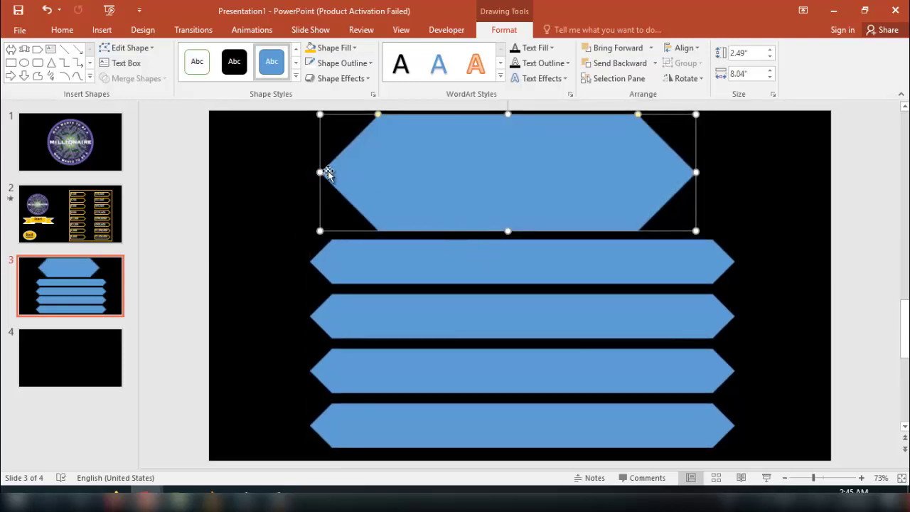
pyautogui.moveTo(320, 172); pyautogui.dragTo(336, 172)
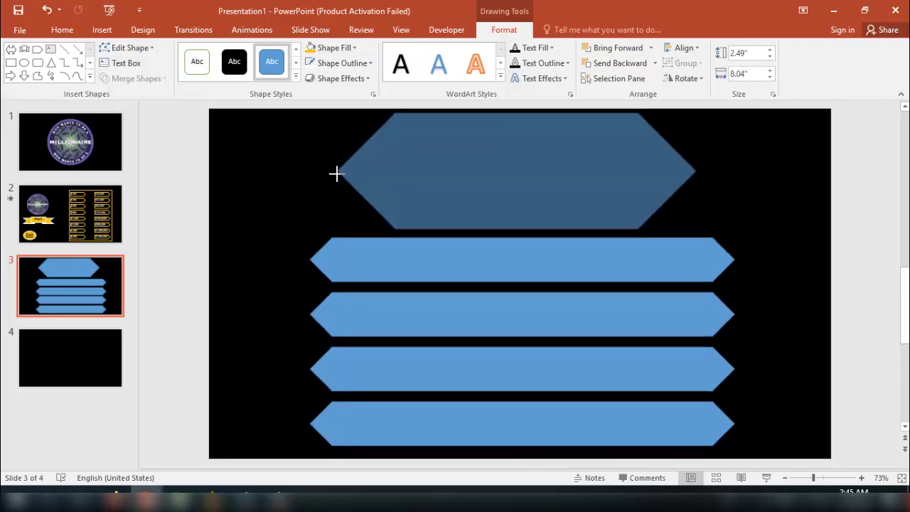
pyautogui.hotkey('ctrl', 'a')
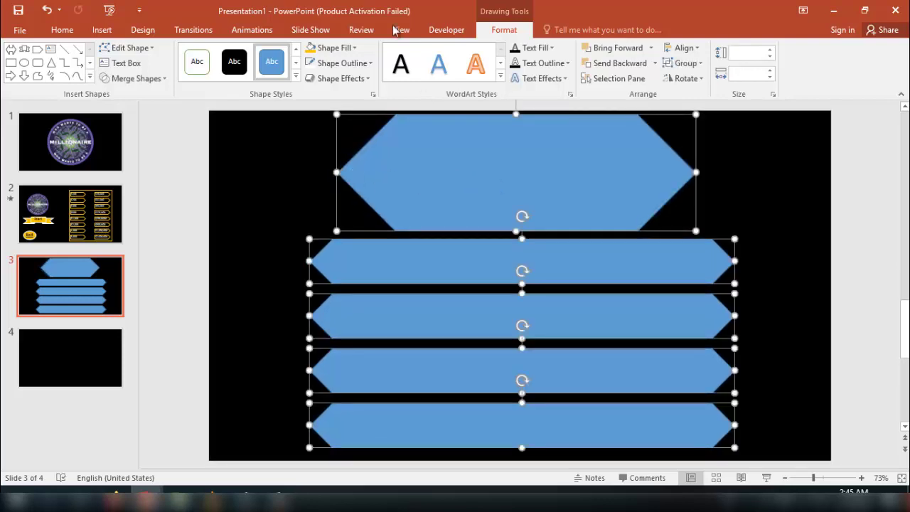
# Step: Give all five hexagons a 4½ pt outline and no fill
pyautogui.click(330, 64)
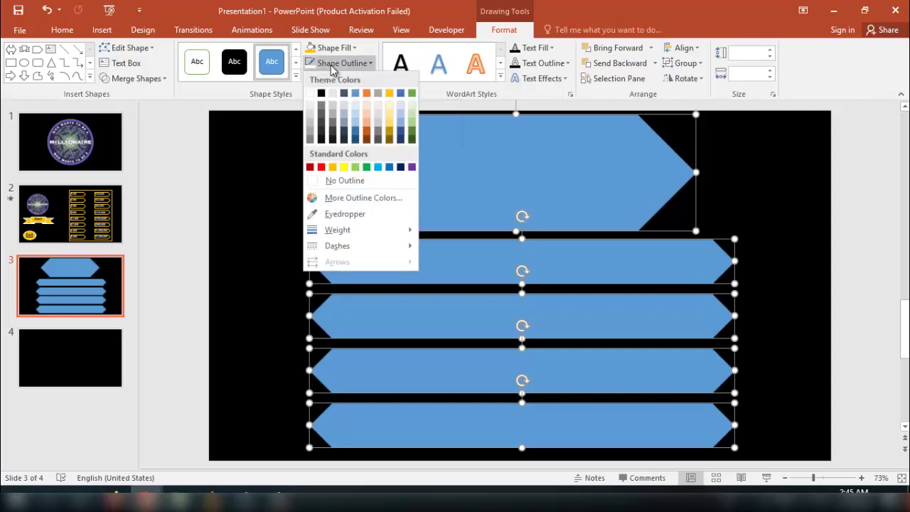
pyautogui.moveTo(338, 229)
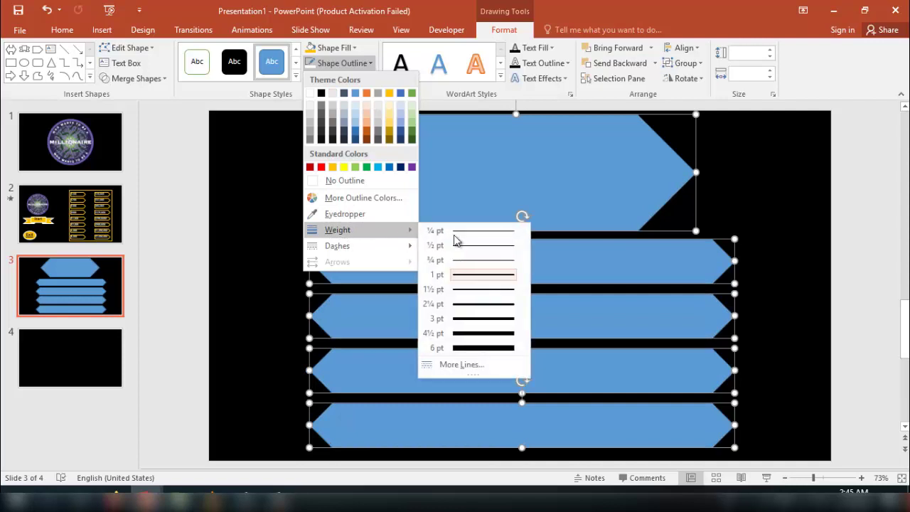
pyautogui.click(468, 333)
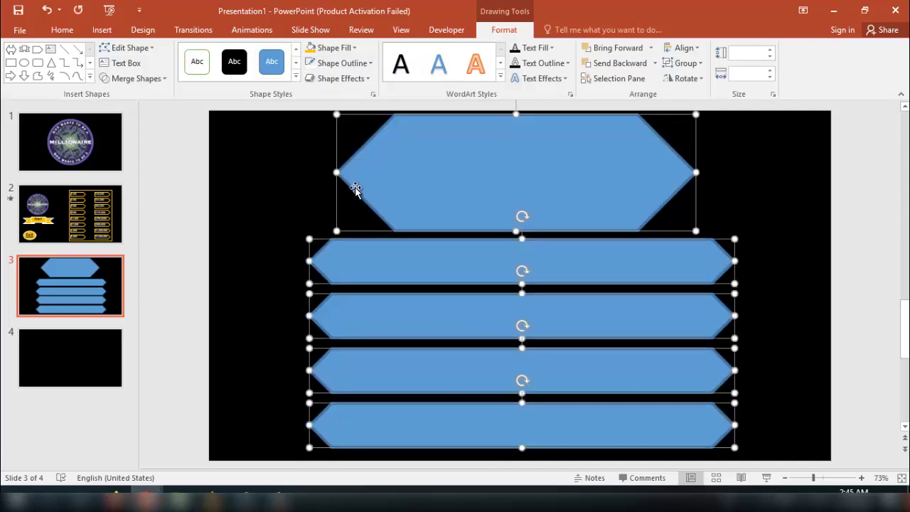
pyautogui.click(329, 55)
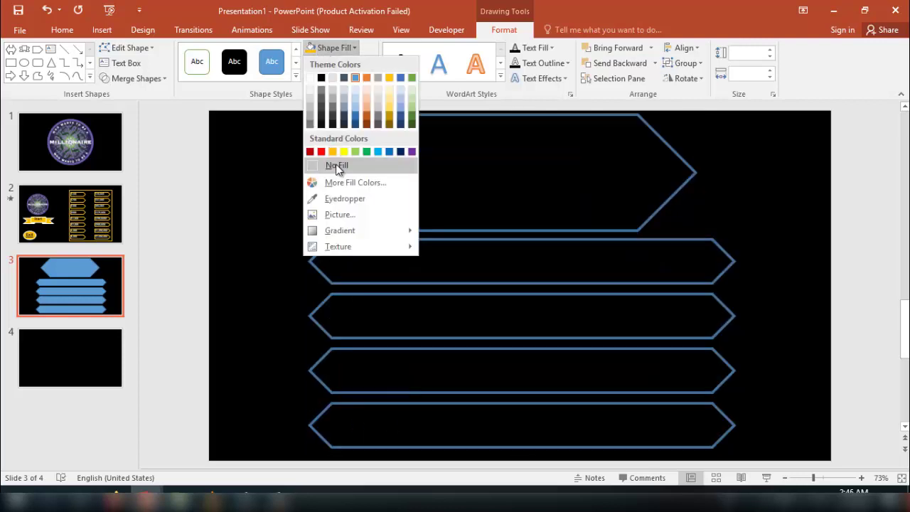
pyautogui.click(337, 167)
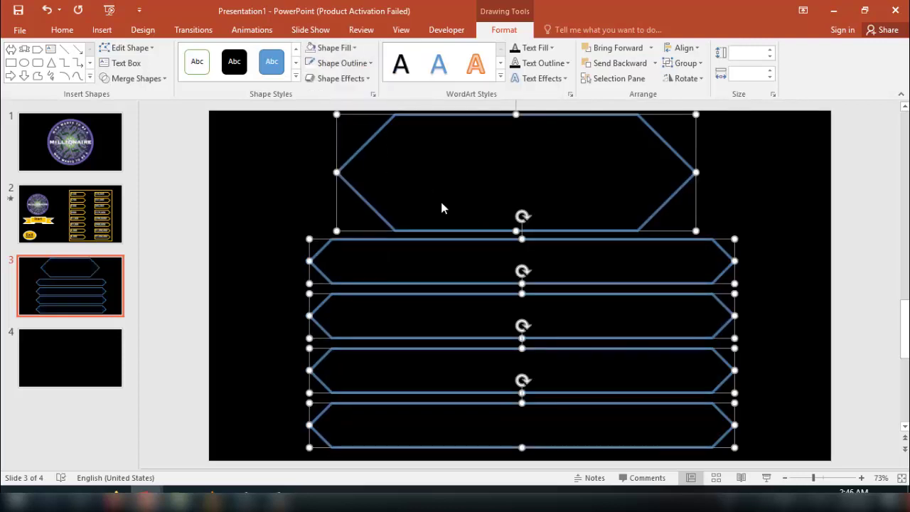
pyautogui.click(264, 256)
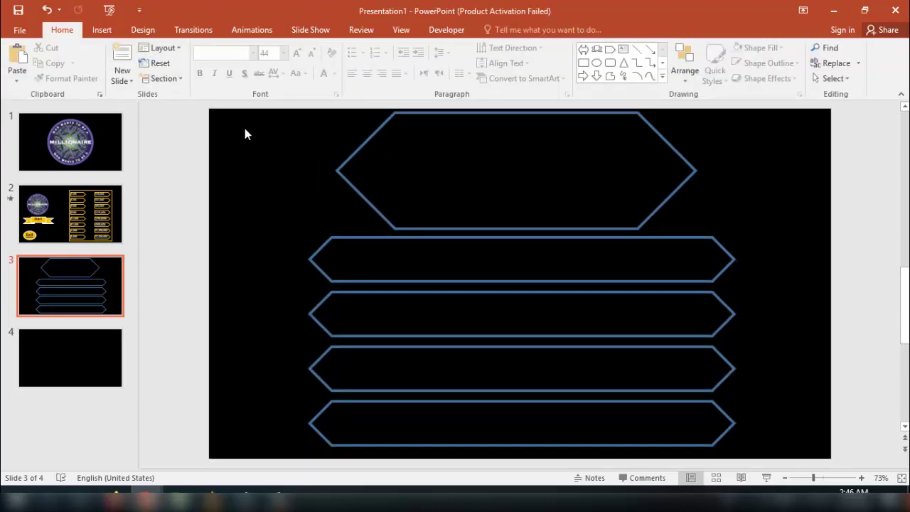
# Step: Add a white text box reading 'Enter your question here' inside the top hexagon
pyautogui.click(102, 30)
pyautogui.click(516, 70)
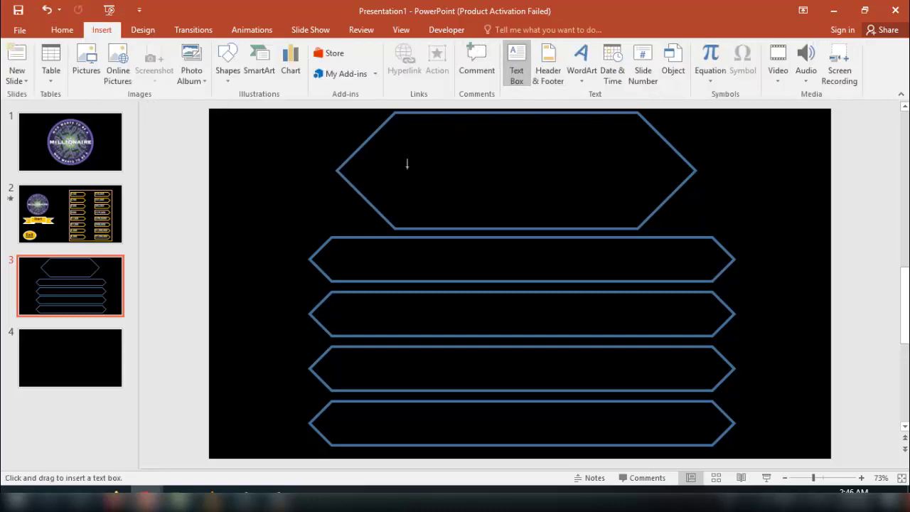
pyautogui.press('Escape')
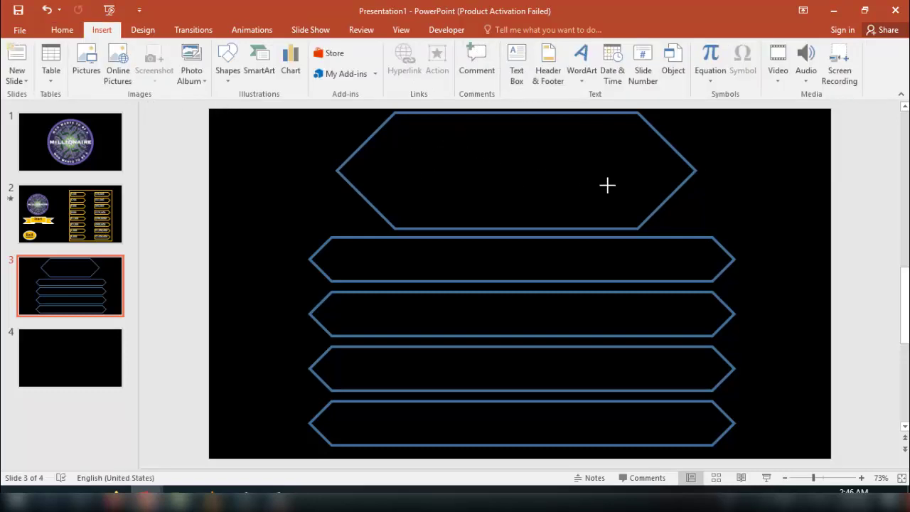
pyautogui.moveTo(398, 136); pyautogui.dragTo(609, 189)
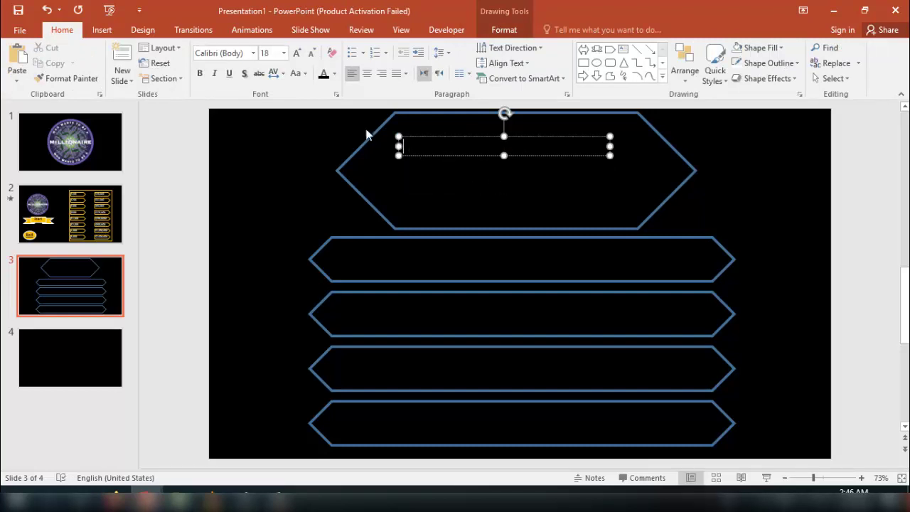
pyautogui.click(334, 73)
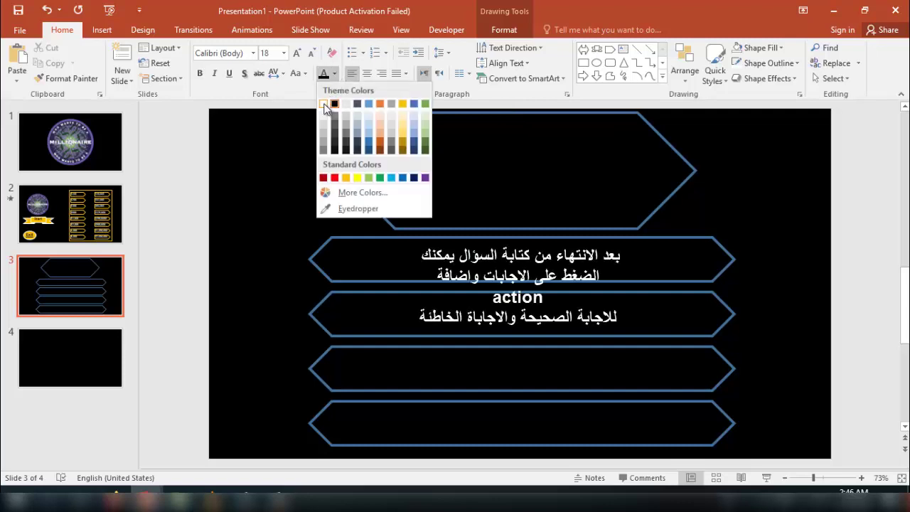
pyautogui.click(324, 104)
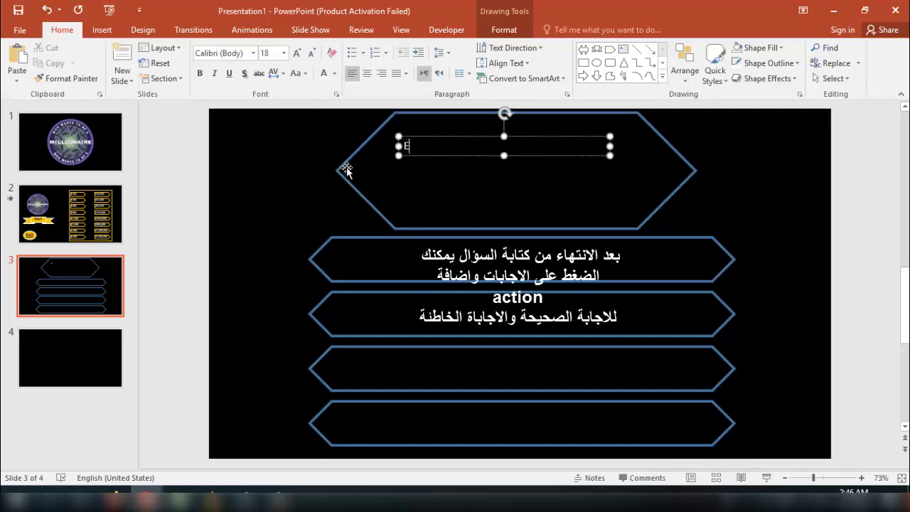
pyautogui.write('Enter your question here')
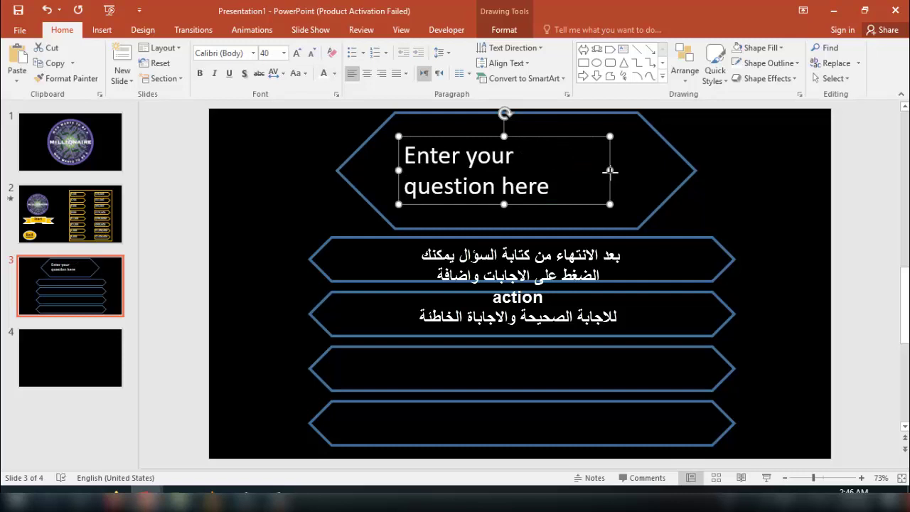
pyautogui.moveTo(610, 170); pyautogui.dragTo(650, 171)
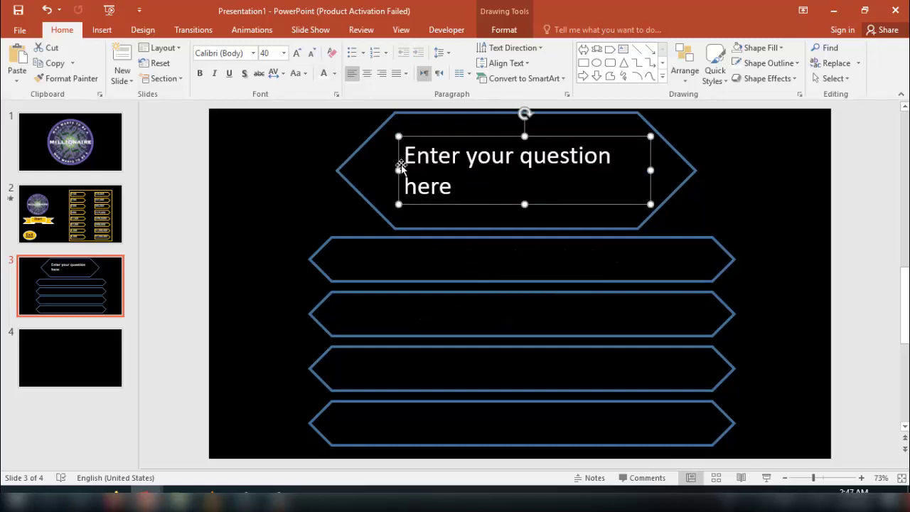
pyautogui.moveTo(397, 169); pyautogui.dragTo(379, 171)
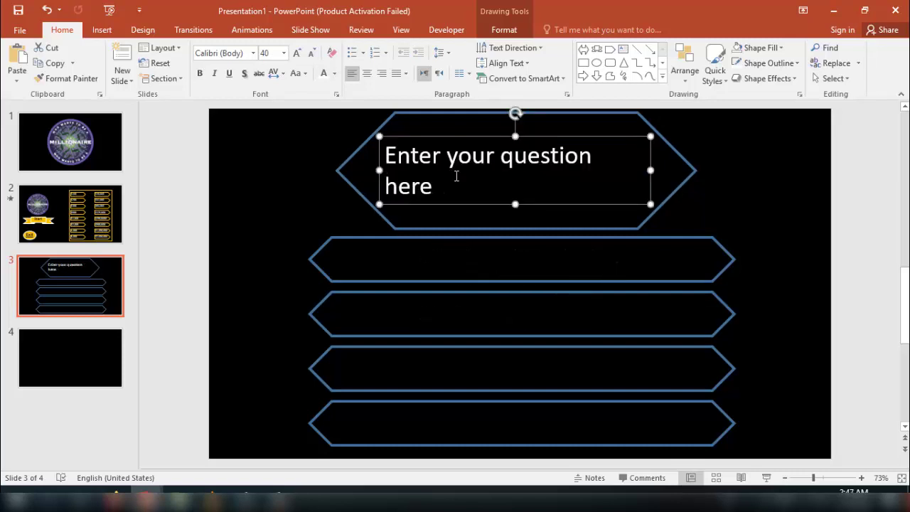
pyautogui.click(389, 256)
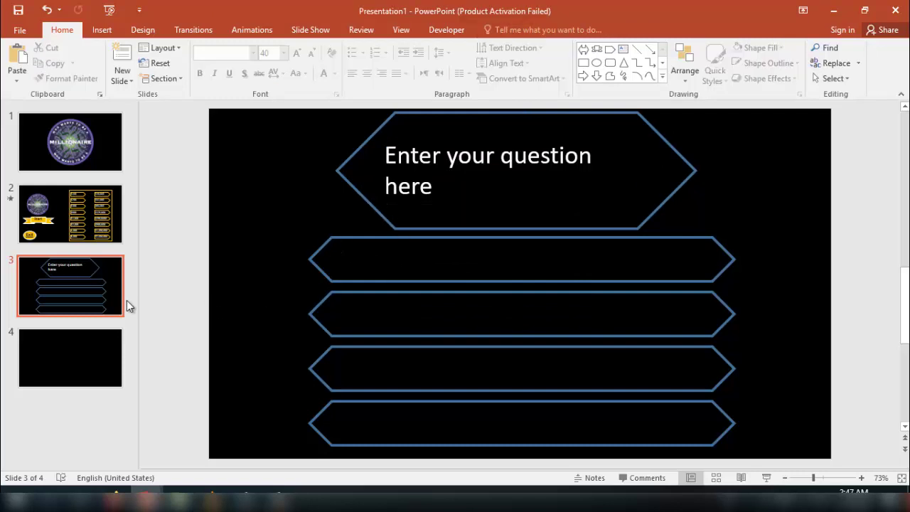
pyautogui.click(99, 341)
# Step: Duplicate slide 2 as slide 4 and delete the Start banner from the copy
pyautogui.click(50, 237)
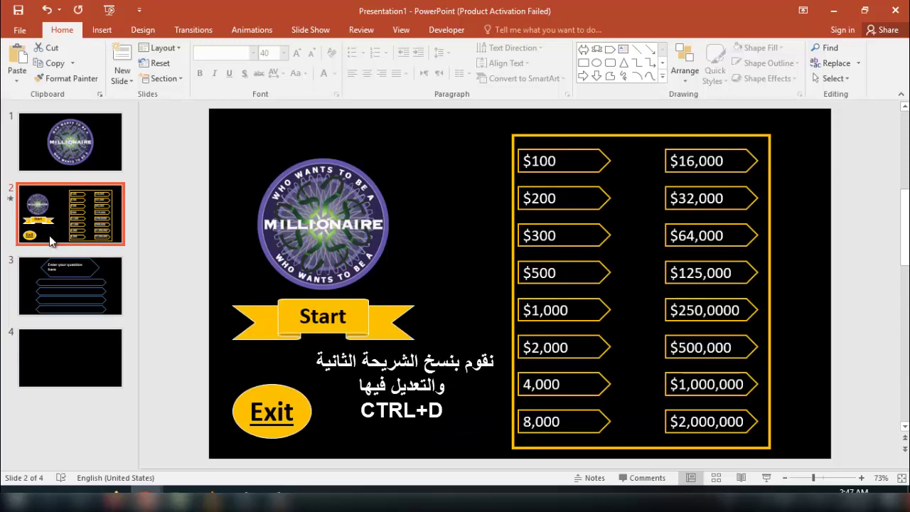
pyautogui.click(79, 365)
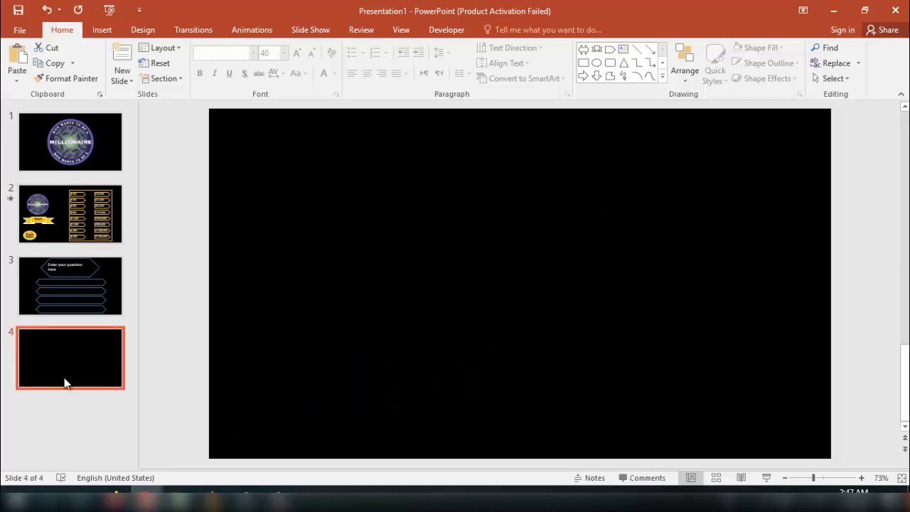
pyautogui.hotkey('ctrl', 'd')
pyautogui.click(55, 369)
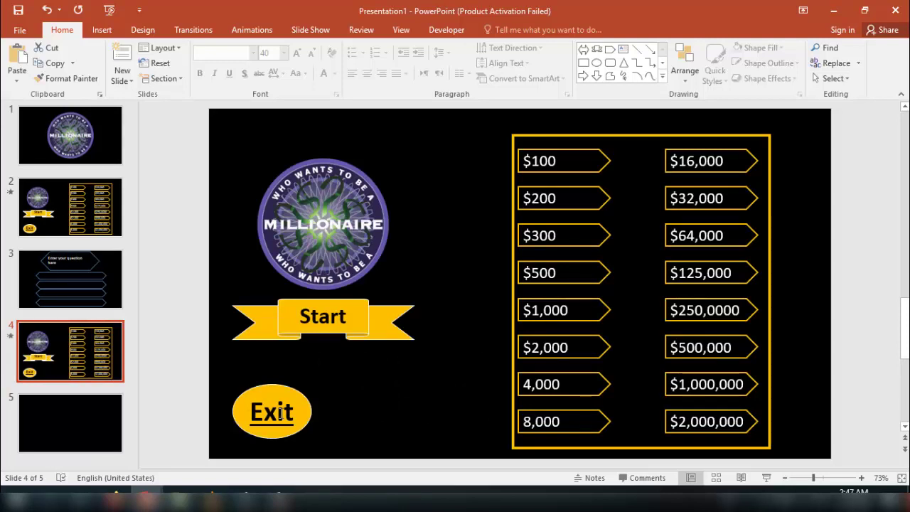
pyautogui.click(282, 327)
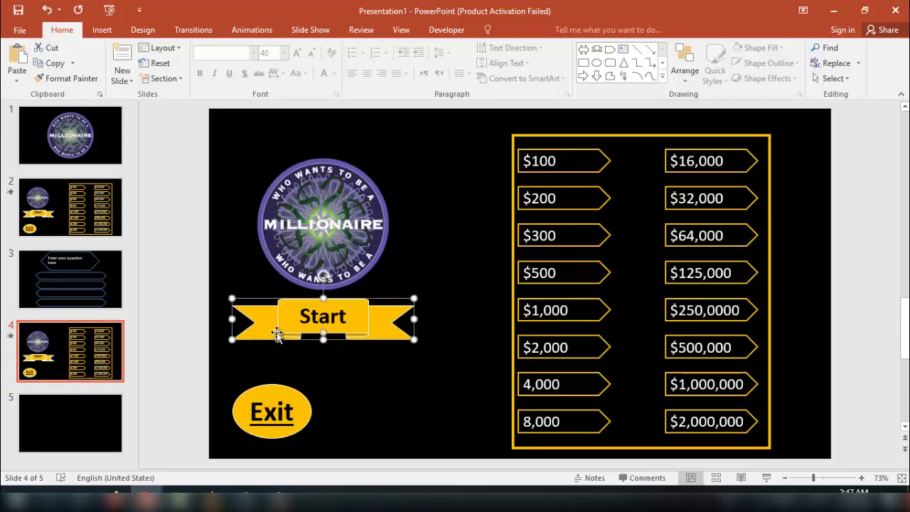
pyautogui.press('Delete')
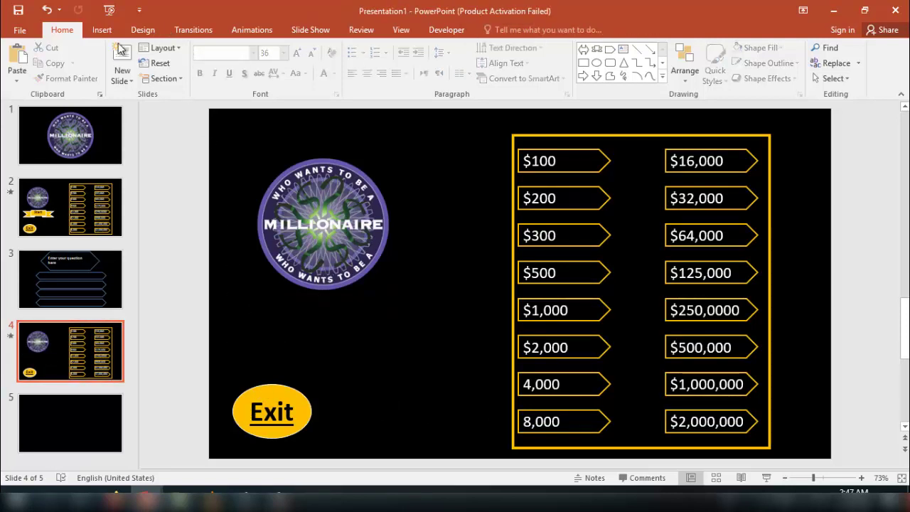
# Step: Add a centred 'Well done!' text box just below the Millionaire logo
pyautogui.click(99, 29)
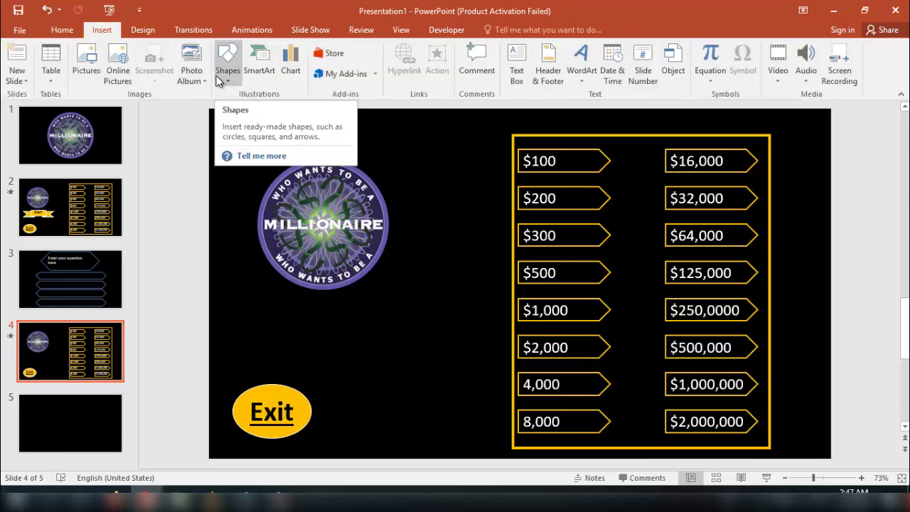
pyautogui.click(524, 63)
pyautogui.press('Escape')
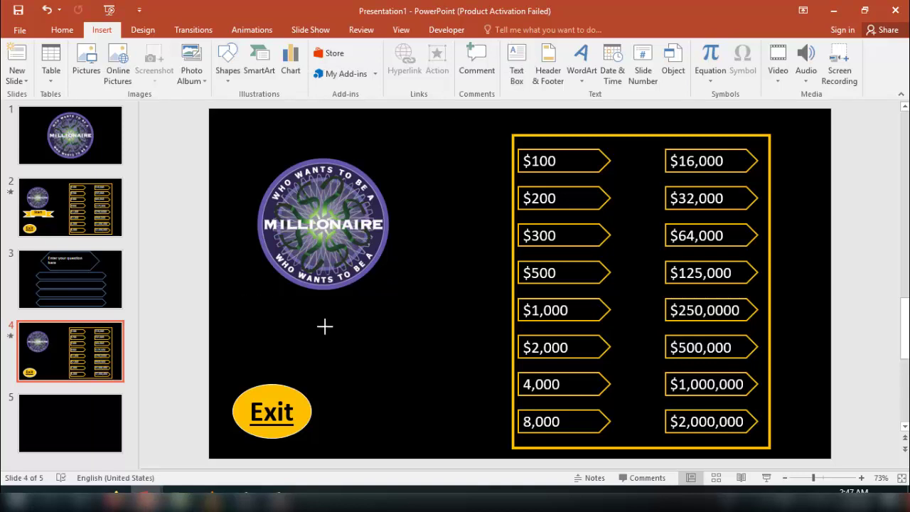
pyautogui.moveTo(245, 306); pyautogui.dragTo(430, 358)
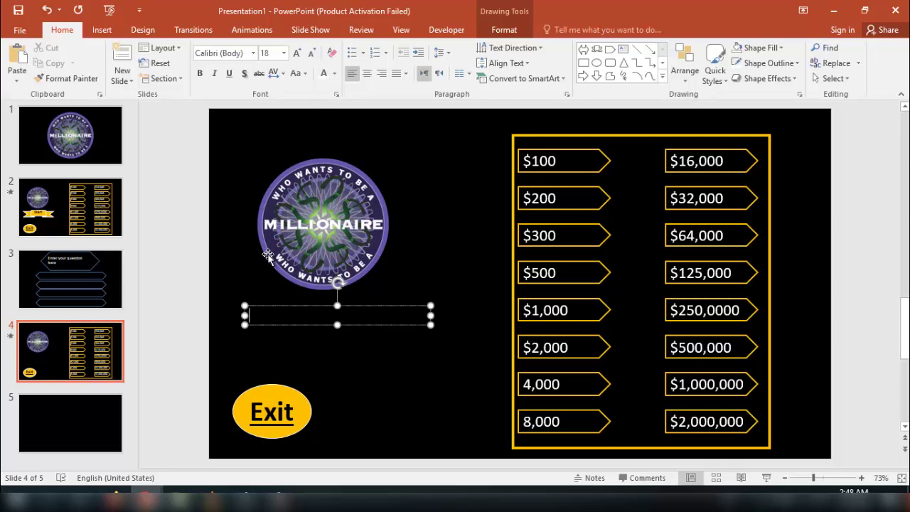
pyautogui.write('We')
pyautogui.write('ll done!')
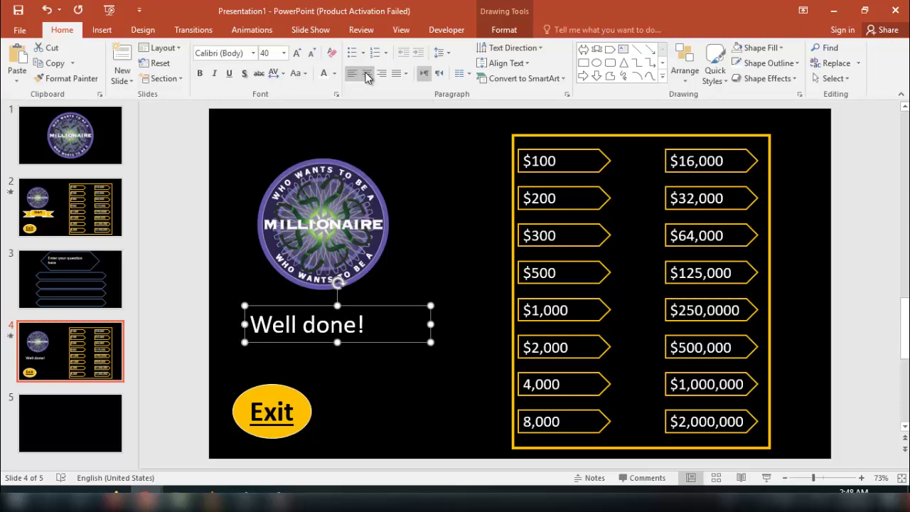
pyautogui.click(366, 73)
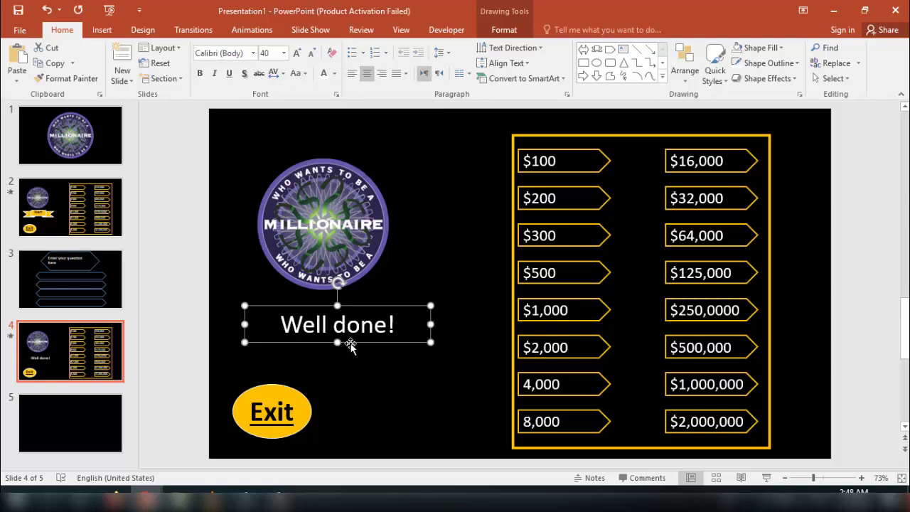
pyautogui.moveTo(350, 342); pyautogui.dragTo(343, 334)
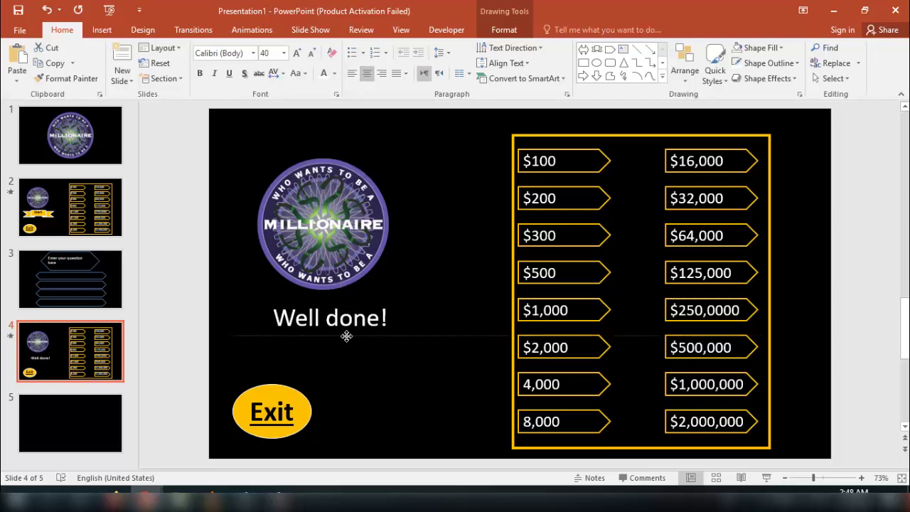
pyautogui.click(351, 376)
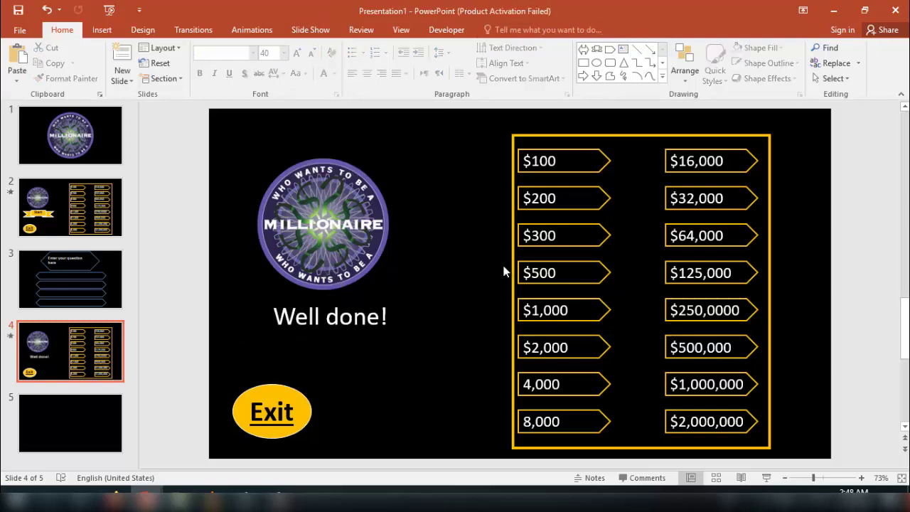
# Step: Duplicate the $100 arrow and place the copy below 'Well done!' with larger text
pyautogui.click(550, 171)
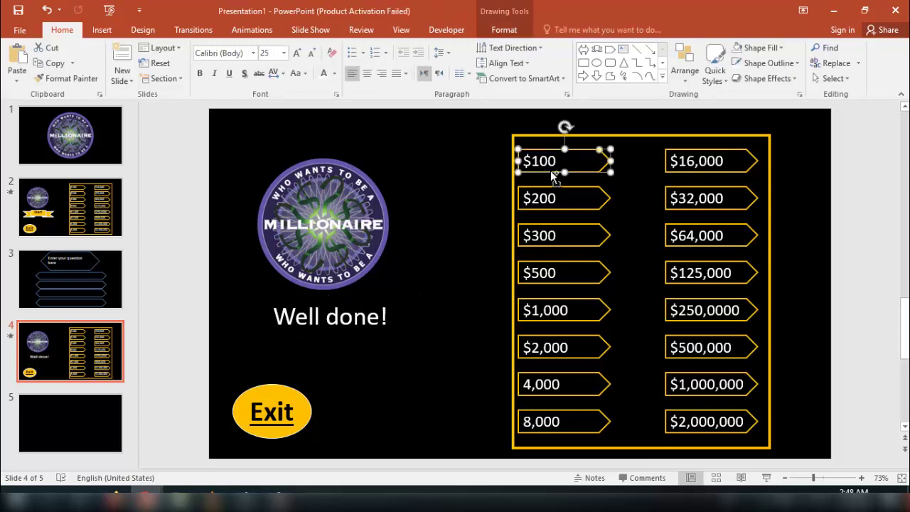
pyautogui.hotkey('ctrl', 'd')
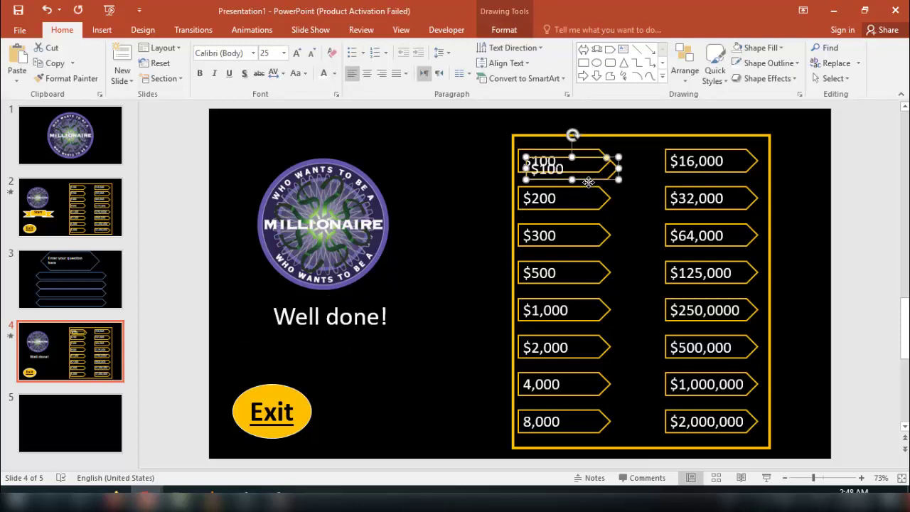
pyautogui.moveTo(589, 182)
pyautogui.mouseDown()
pyautogui.moveTo(365, 369)
pyautogui.moveTo(345, 357)
pyautogui.mouseUp()
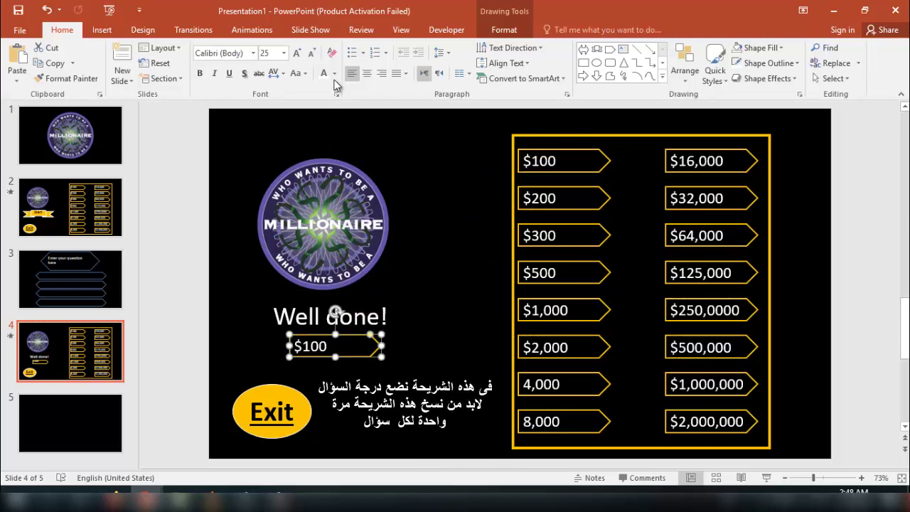
pyautogui.click(297, 55)
pyautogui.click(297, 55)
pyautogui.click(297, 55)
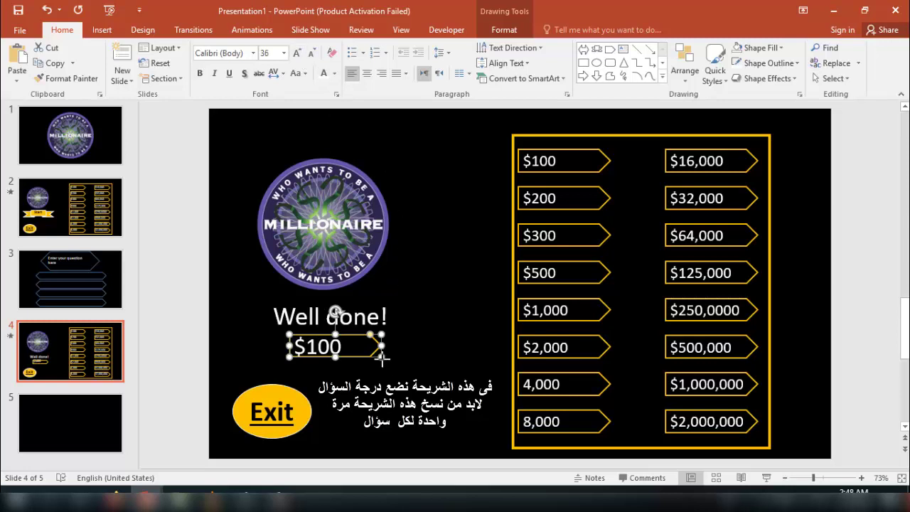
pyautogui.moveTo(382, 359); pyautogui.dragTo(392, 367)
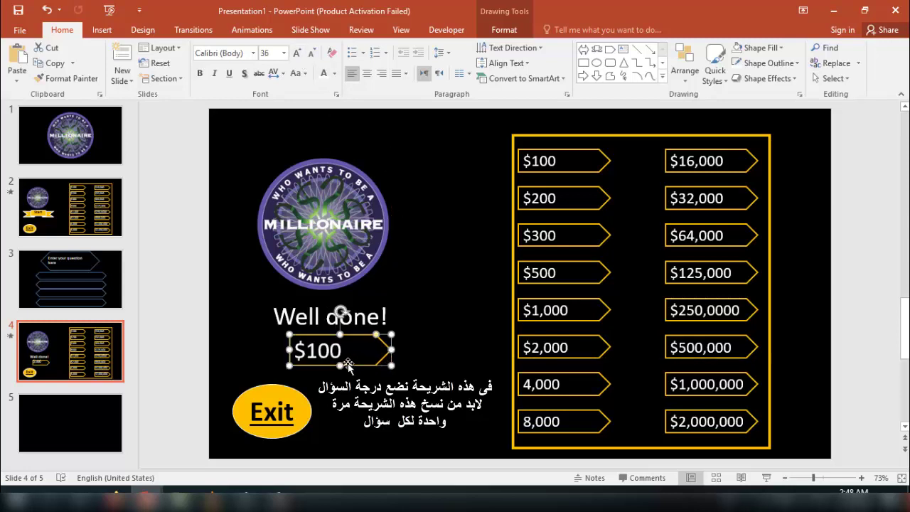
pyautogui.moveTo(356, 366); pyautogui.dragTo(350, 363)
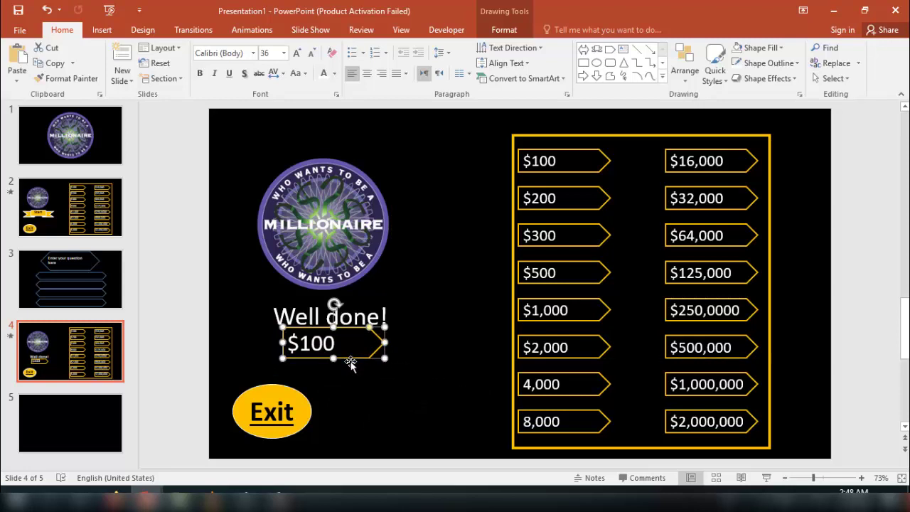
# Step: Enlarge the copied arrow and raise its $100 text to 44 pt
pyautogui.hotkey('ctrl', 'z')
pyautogui.hotkey('ctrl', 'z')
pyautogui.hotkey('ctrl', 'z')
pyautogui.hotkey('ctrl', 'z')
pyautogui.hotkey('ctrl', 'z')
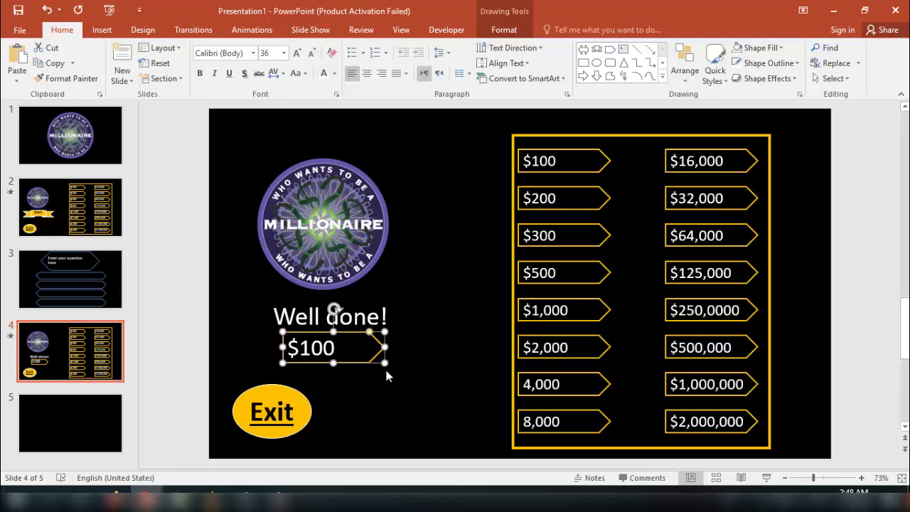
pyautogui.moveTo(384, 363); pyautogui.dragTo(392, 373)
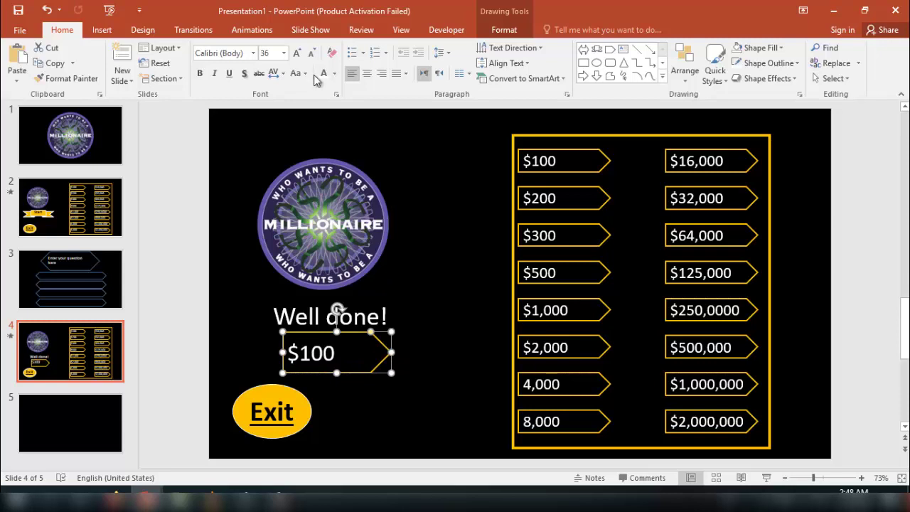
pyautogui.click(297, 54)
pyautogui.click(297, 53)
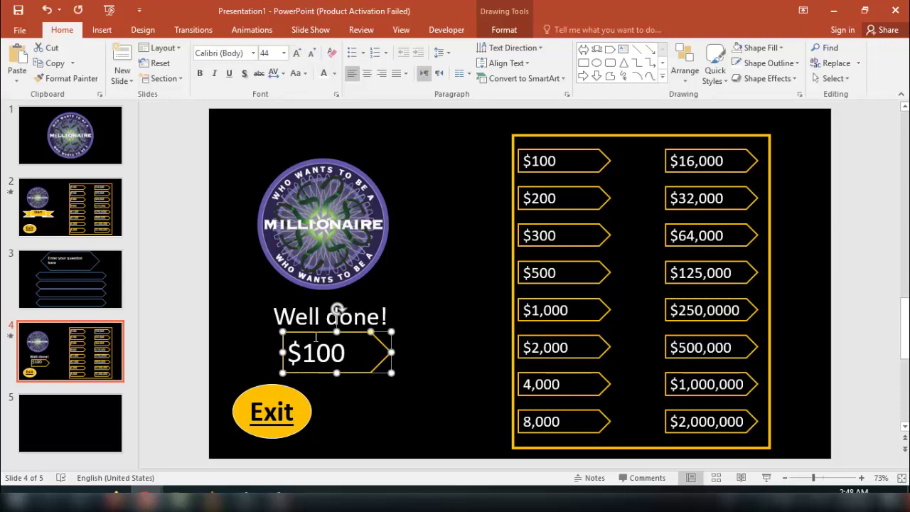
pyautogui.click(356, 414)
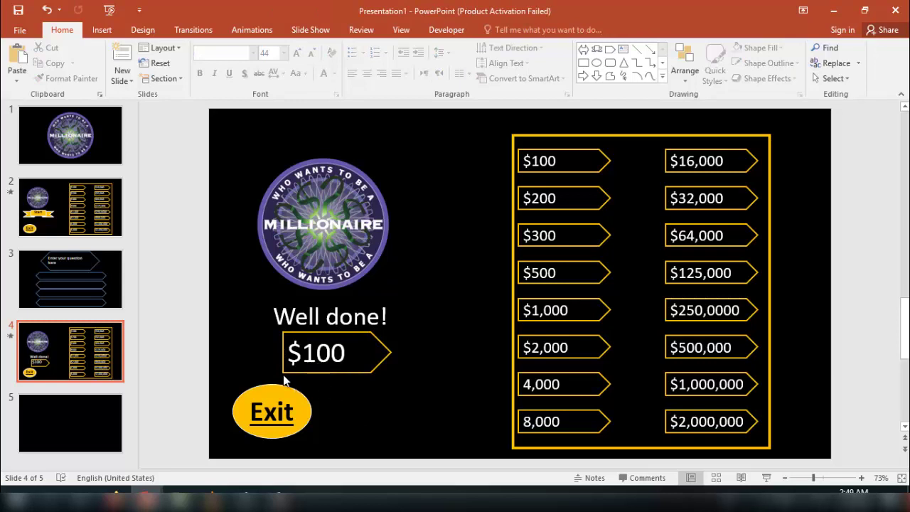
pyautogui.click(49, 425)
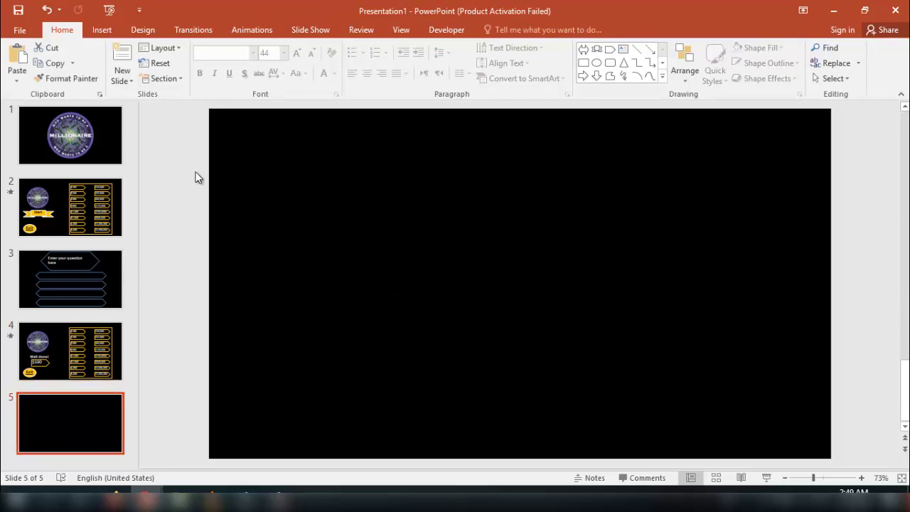
# Step: Draw a large oval circle on slide 5 and shift it up and right
pyautogui.click(101, 31)
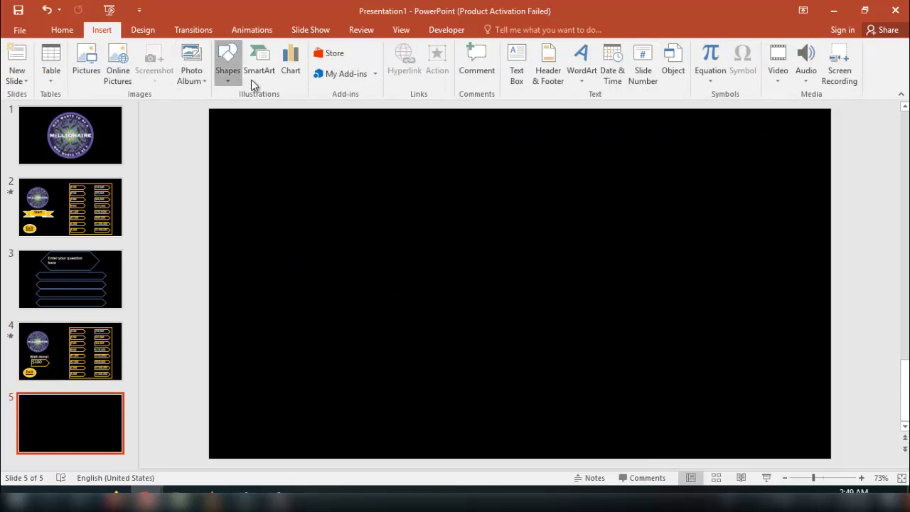
pyautogui.click(228, 71)
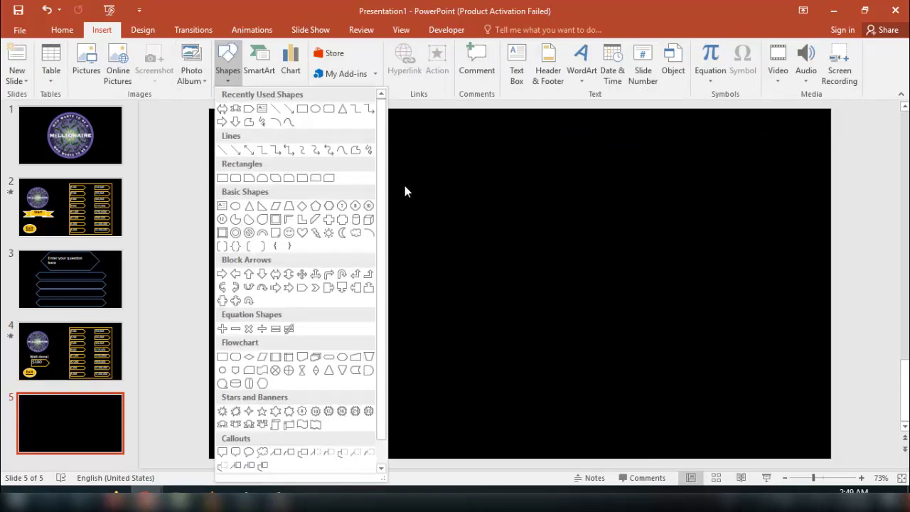
pyautogui.click(315, 108)
pyautogui.moveTo(360, 174); pyautogui.dragTo(691, 424)
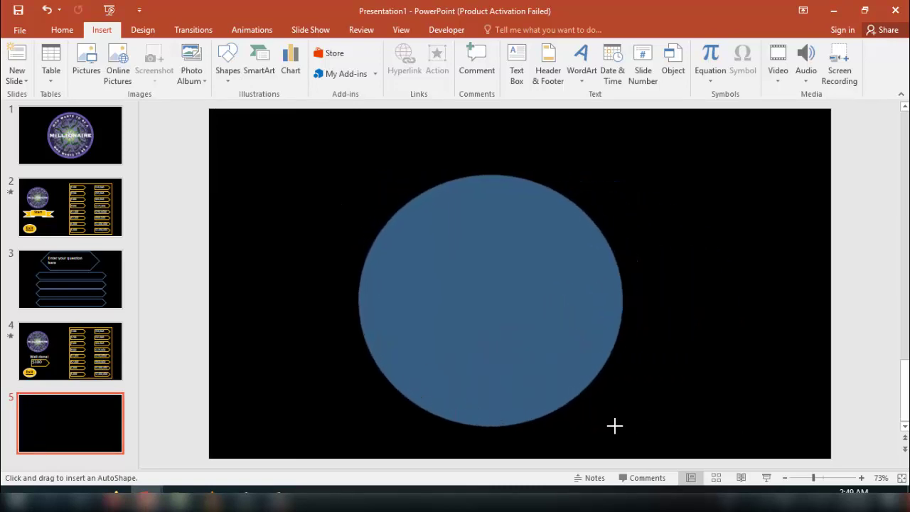
pyautogui.moveTo(692, 423); pyautogui.dragTo(626, 427)
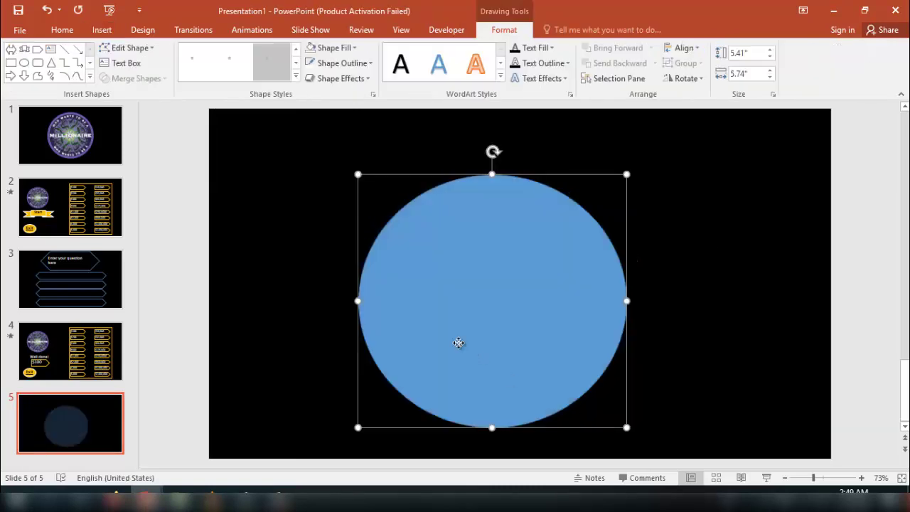
pyautogui.moveTo(457, 341)
pyautogui.mouseDown()
pyautogui.moveTo(491, 307)
pyautogui.moveTo(483, 306)
pyautogui.mouseUp()
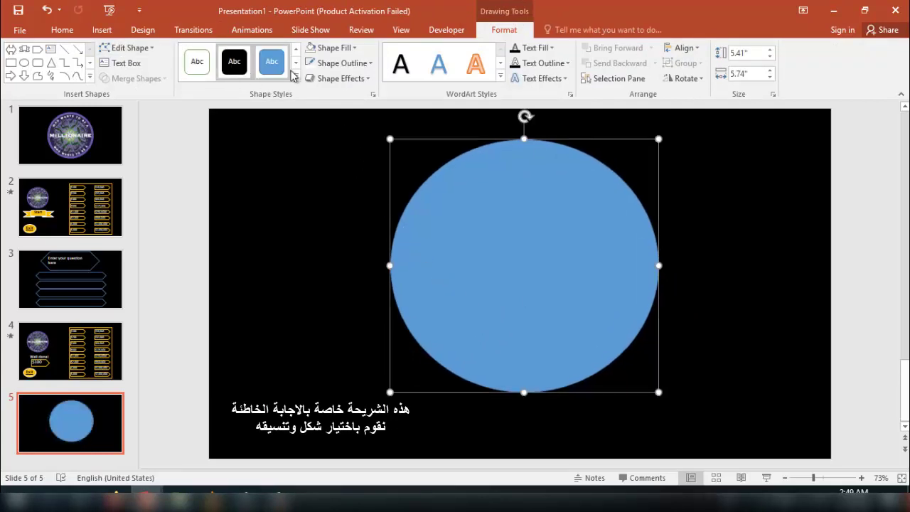
# Step: Give the circle a 3 pt white outline and a yellow fill
pyautogui.click(341, 63)
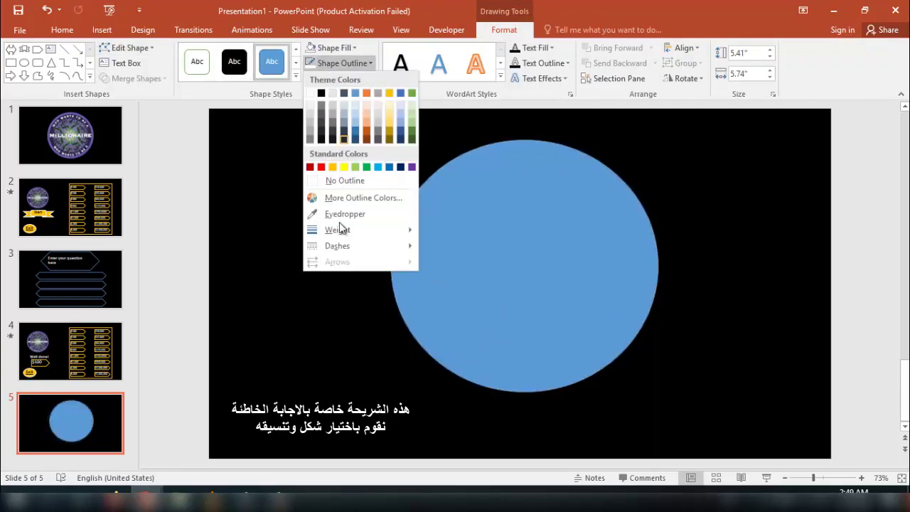
pyautogui.moveTo(338, 230)
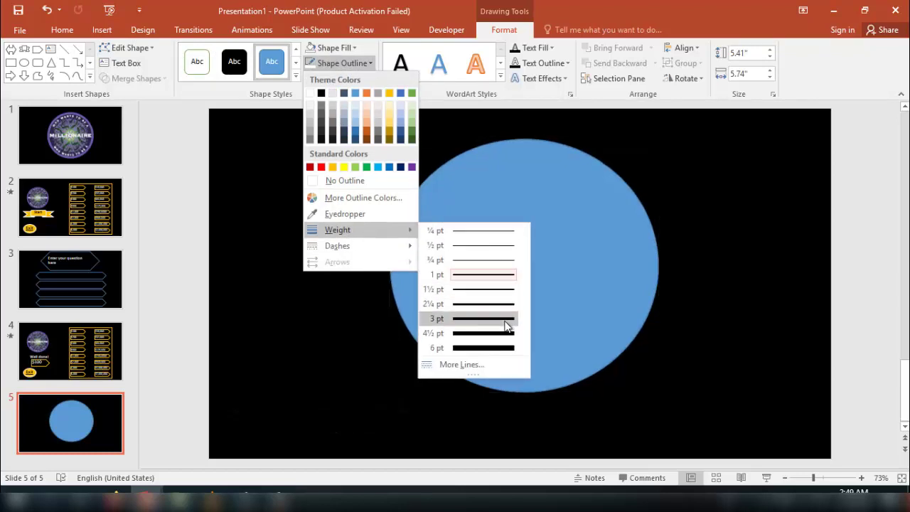
pyautogui.click(505, 318)
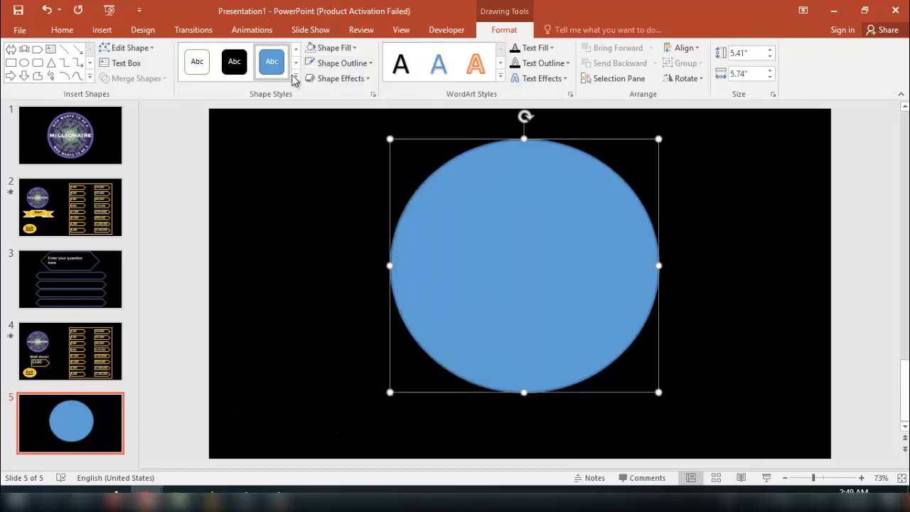
pyautogui.click(315, 63)
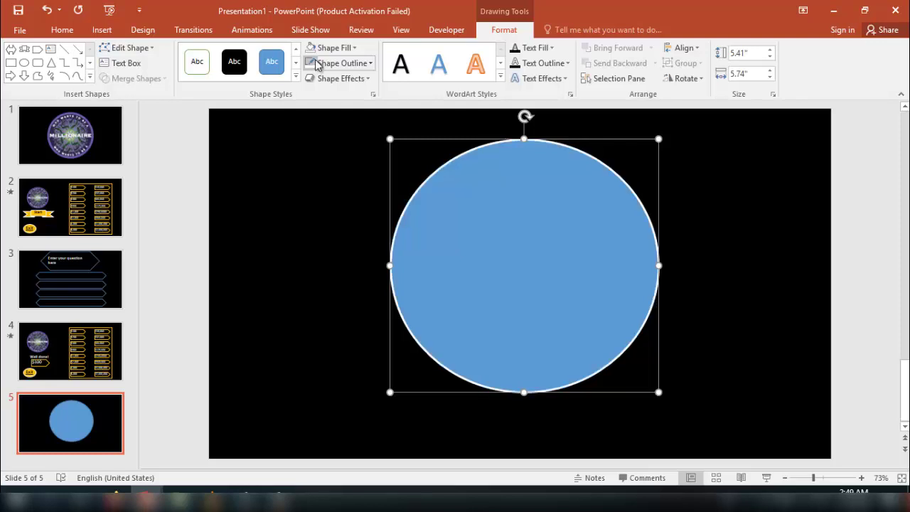
pyautogui.click(331, 48)
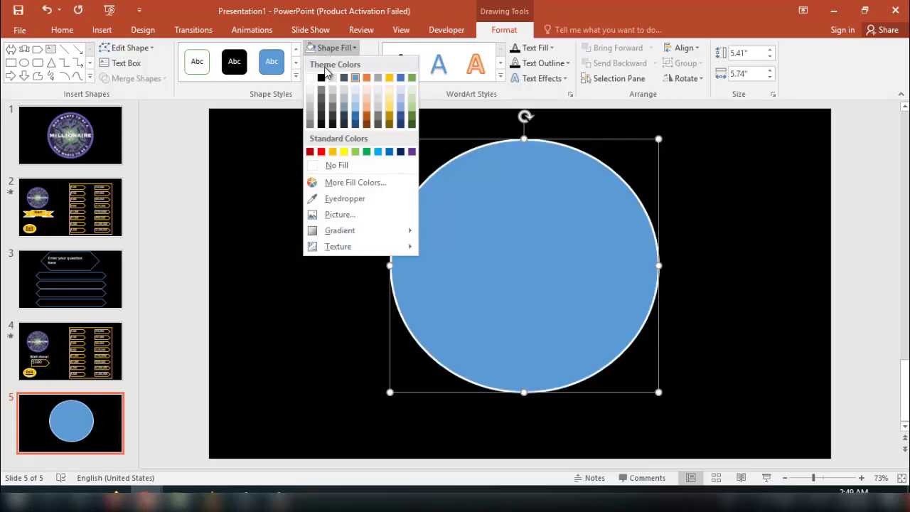
pyautogui.click(309, 152)
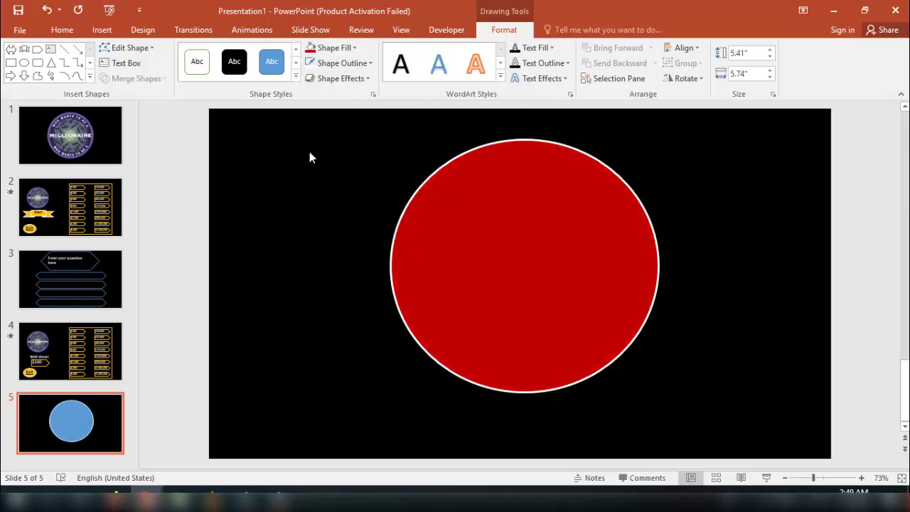
pyautogui.click(328, 48)
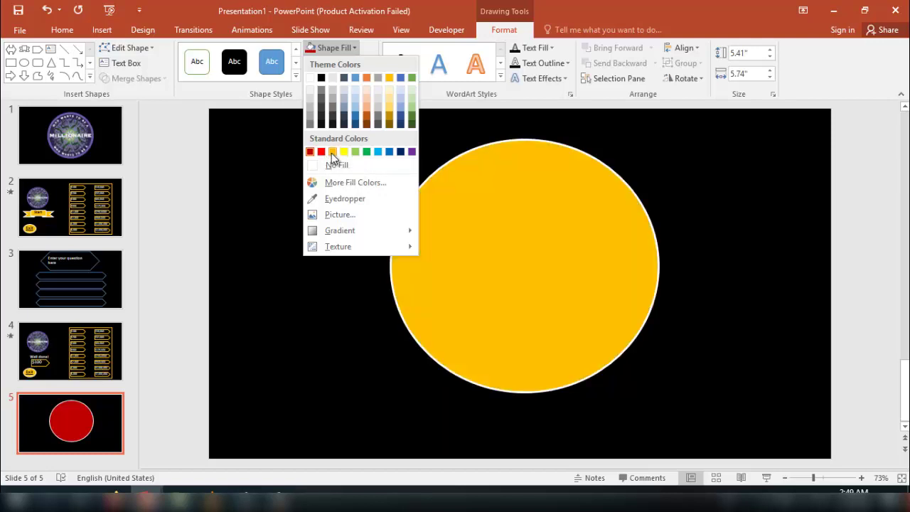
pyautogui.click(331, 153)
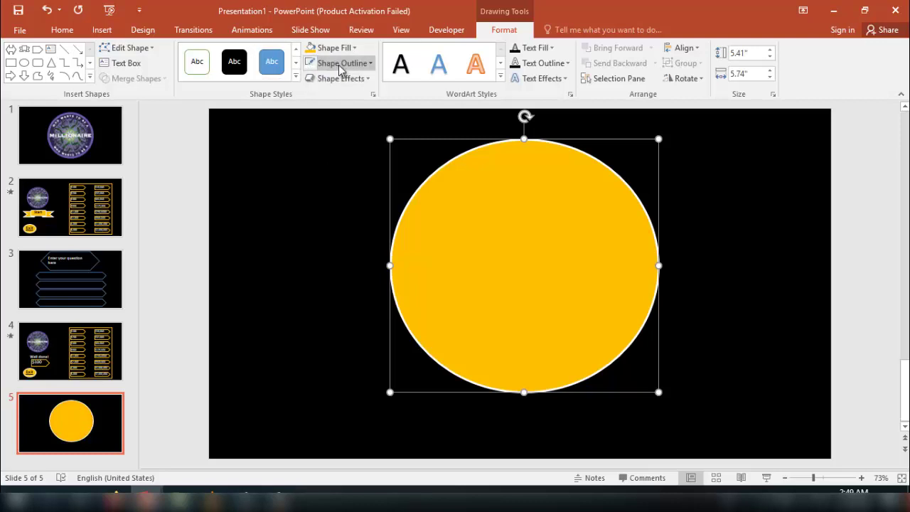
pyautogui.click(340, 63)
pyautogui.click(338, 63)
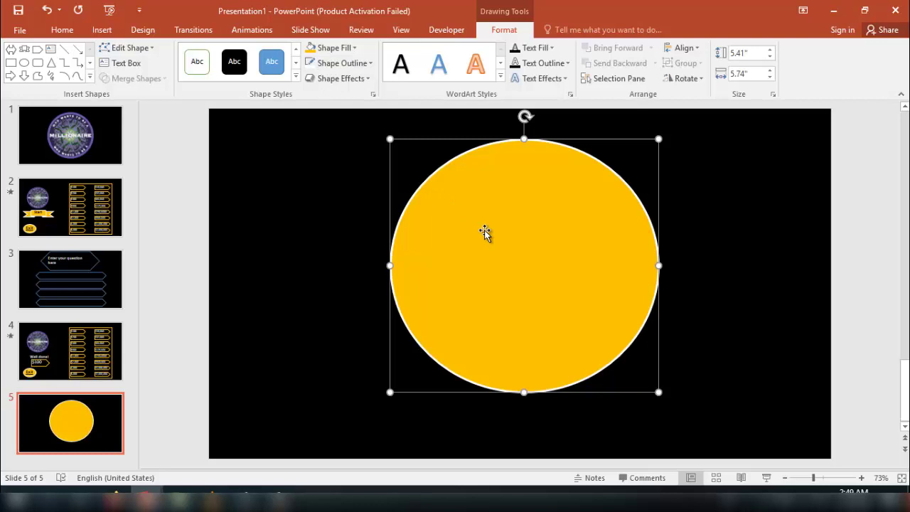
# Step: Colour the circle's 'Your answer is wrong please try again' text red, then return to slide 2
pyautogui.write('Y')
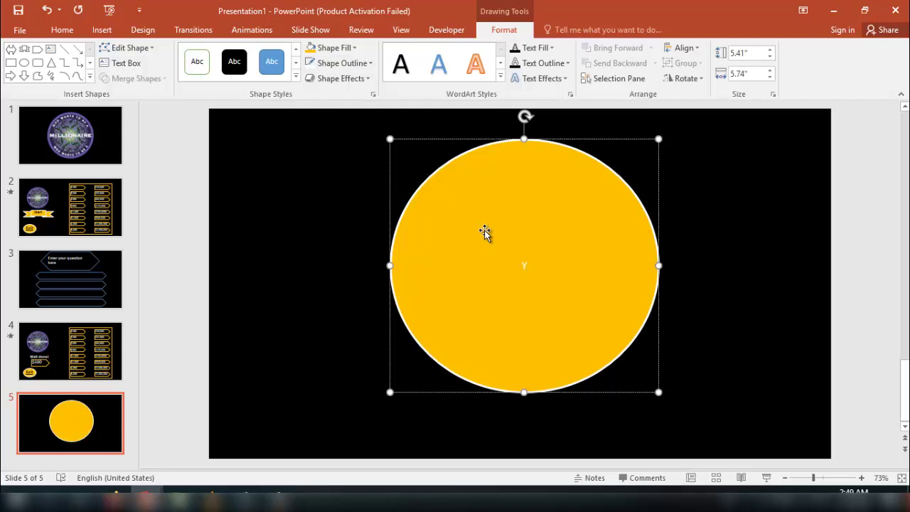
pyautogui.click(311, 53)
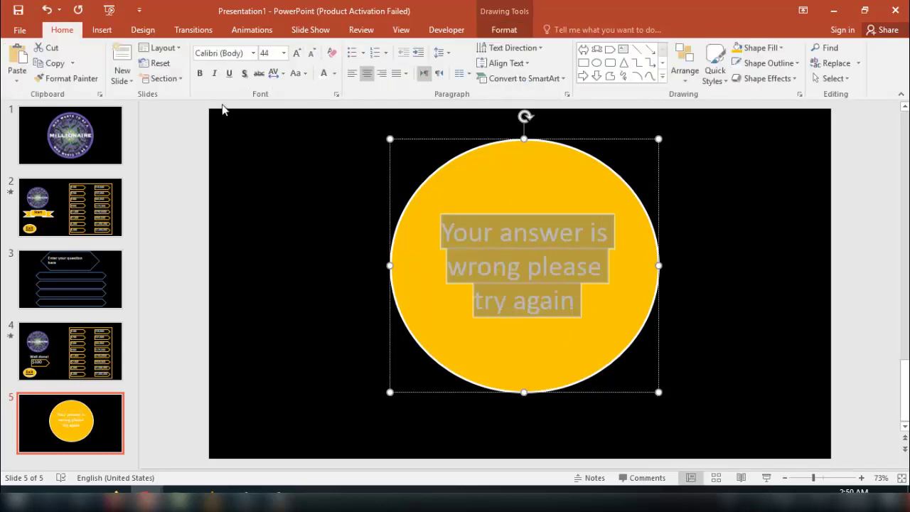
pyautogui.click(333, 75)
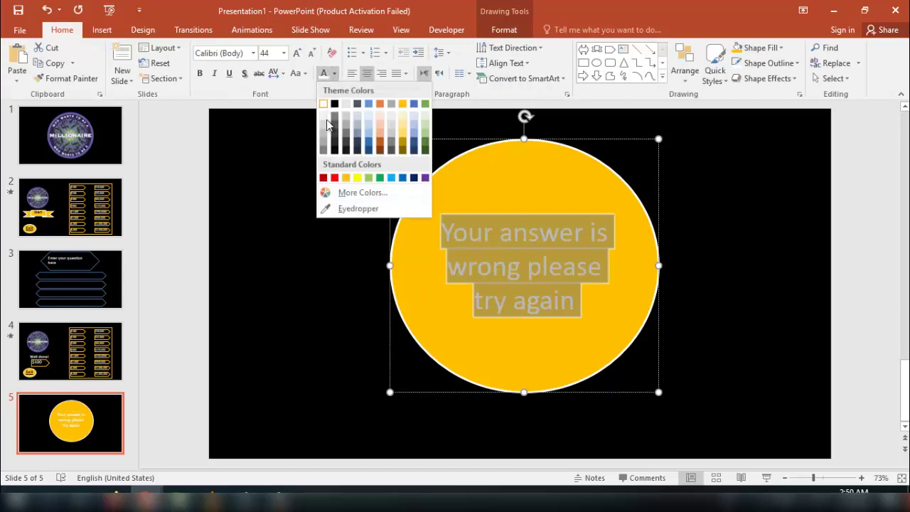
pyautogui.click(323, 178)
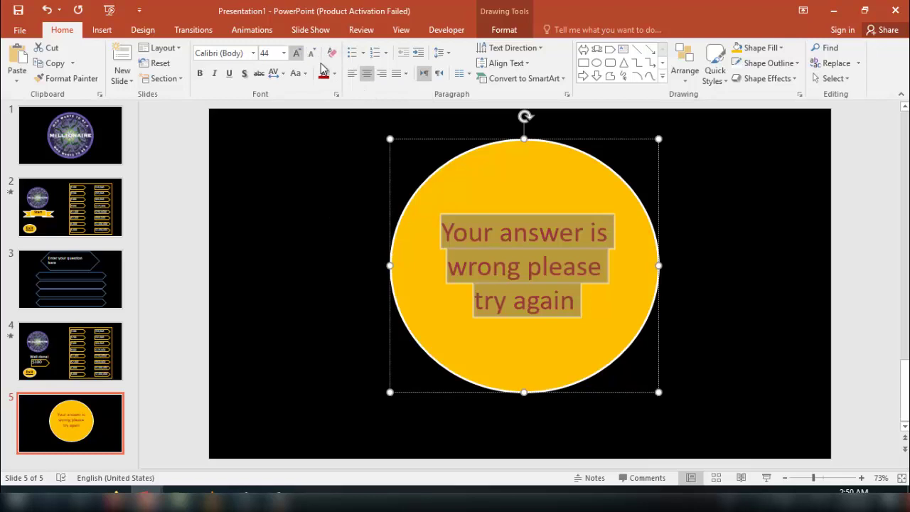
pyautogui.click(347, 336)
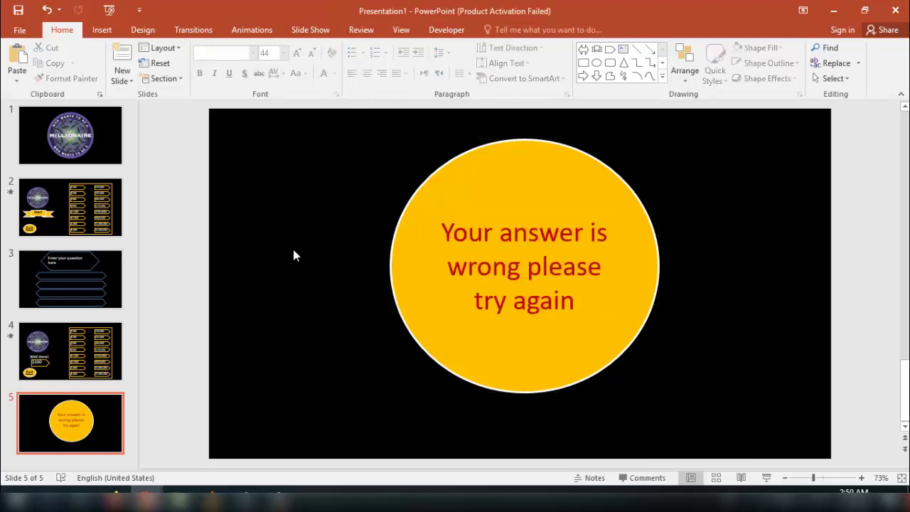
pyautogui.click(56, 226)
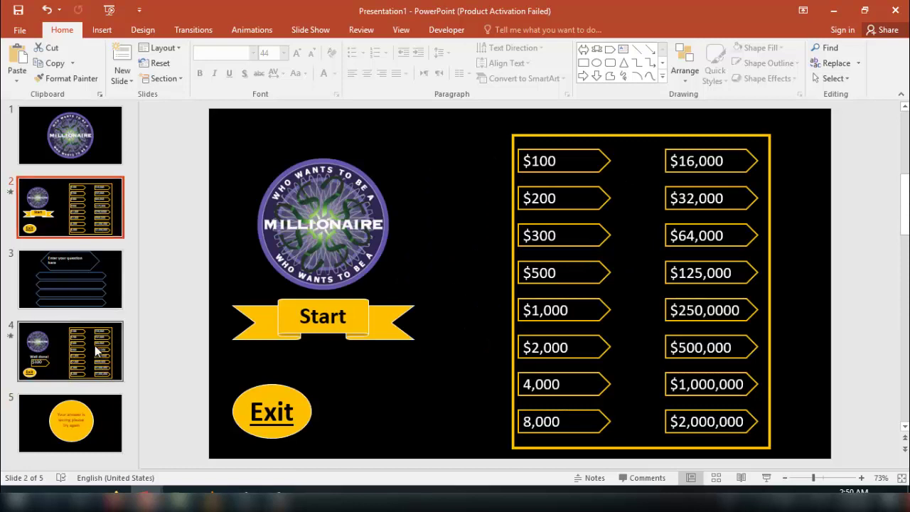
# Step: Give slide 2's Exit oval a mouse-click action that hyperlinks to End Show
pyautogui.click(245, 399)
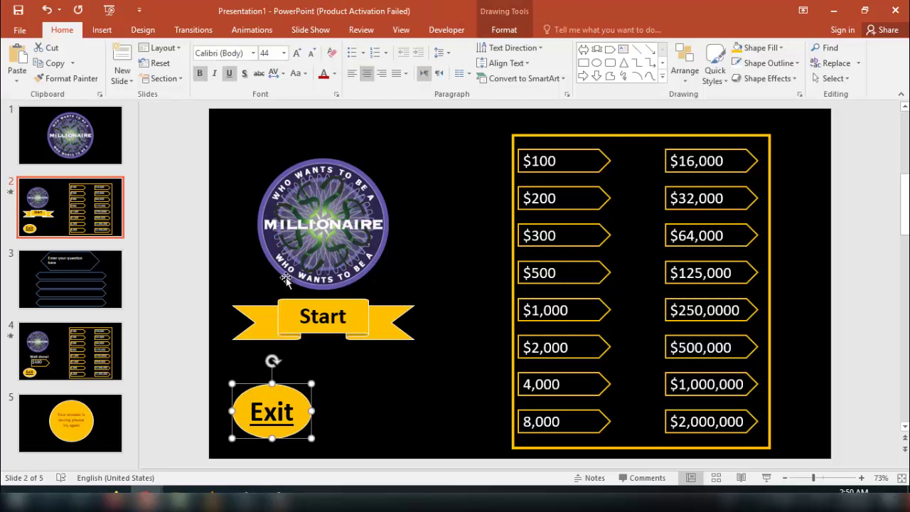
pyautogui.doubleClick(282, 400)
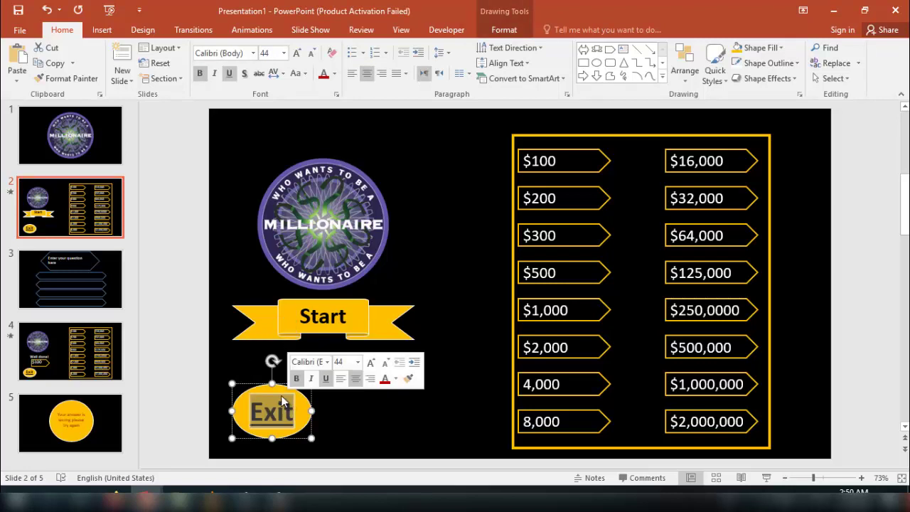
pyautogui.doubleClick(272, 384)
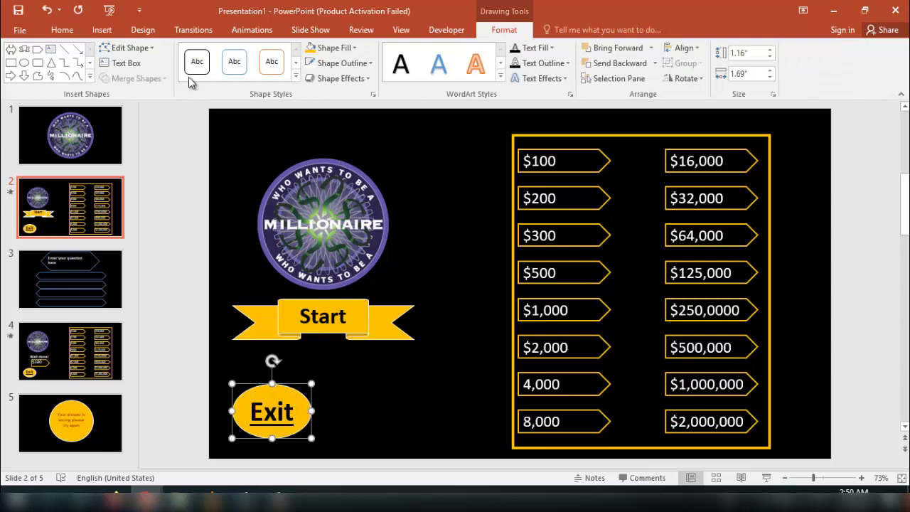
pyautogui.click(102, 30)
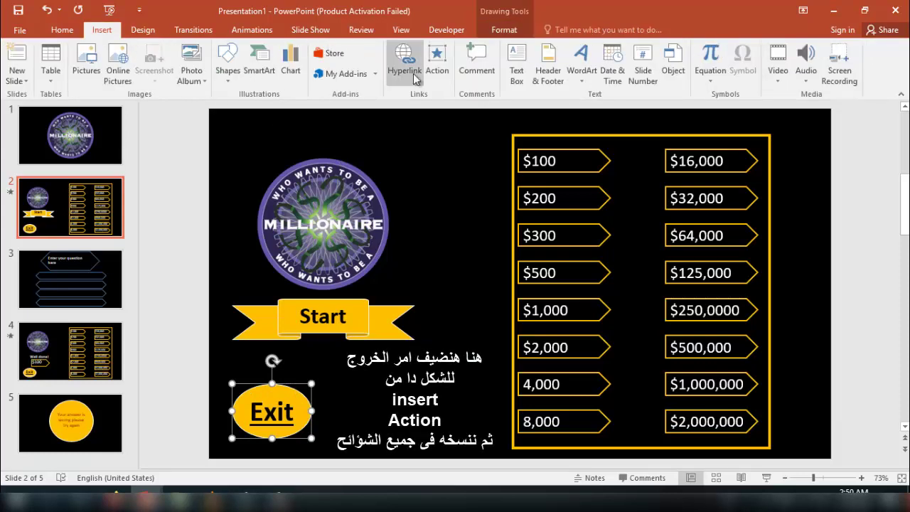
pyautogui.click(435, 68)
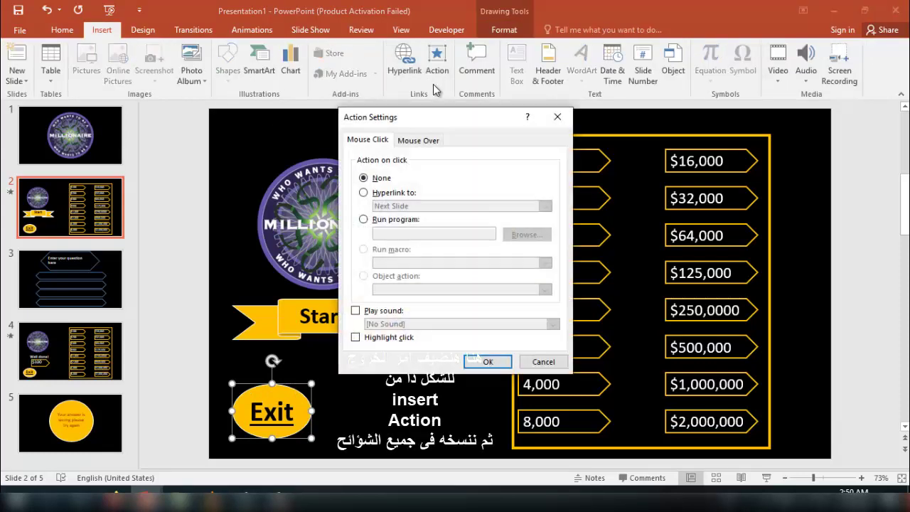
pyautogui.click(387, 193)
pyautogui.click(385, 205)
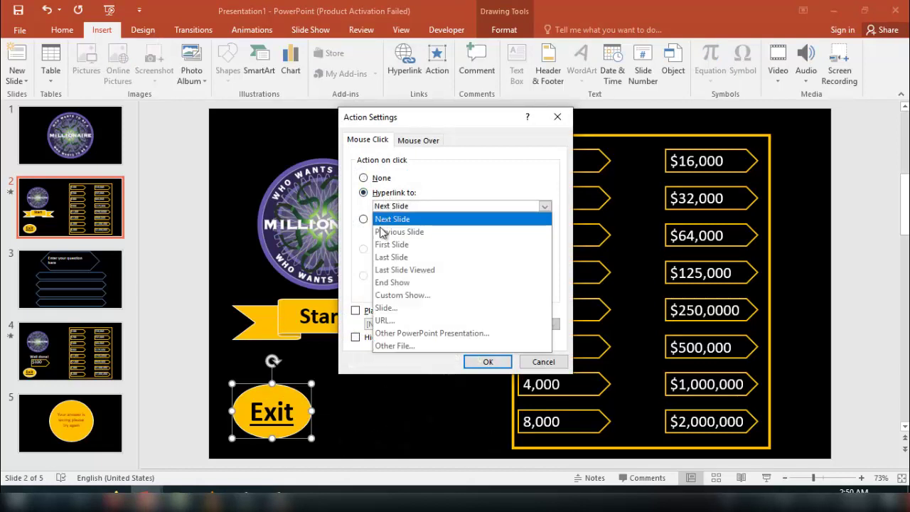
pyautogui.click(398, 282)
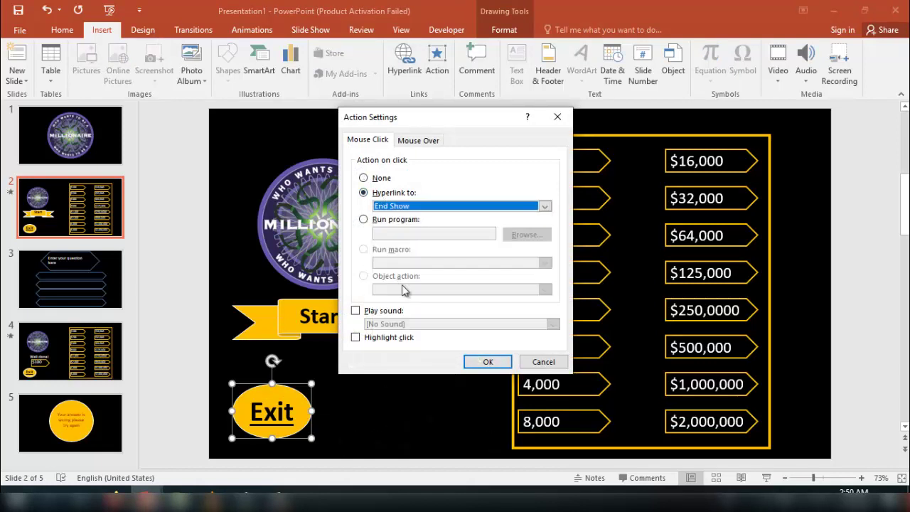
pyautogui.click(478, 361)
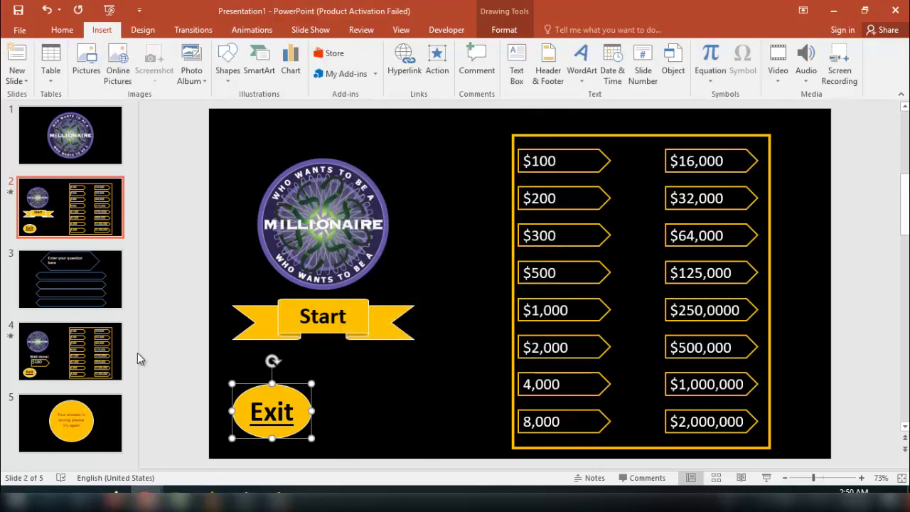
# Step: Paste the linked Exit button onto slides 3, 4 and 5, replacing slide 4's old one
pyautogui.click(45, 341)
pyautogui.click(49, 286)
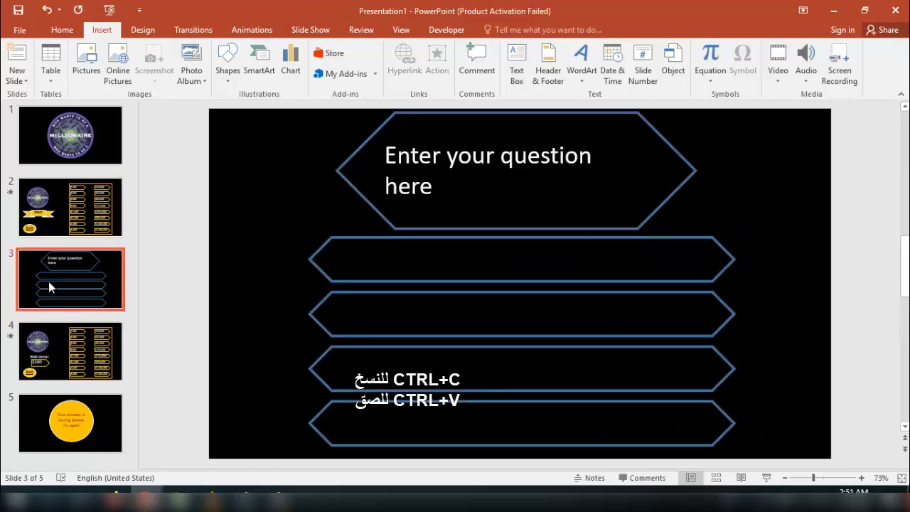
pyautogui.hotkey('ctrl', 'v')
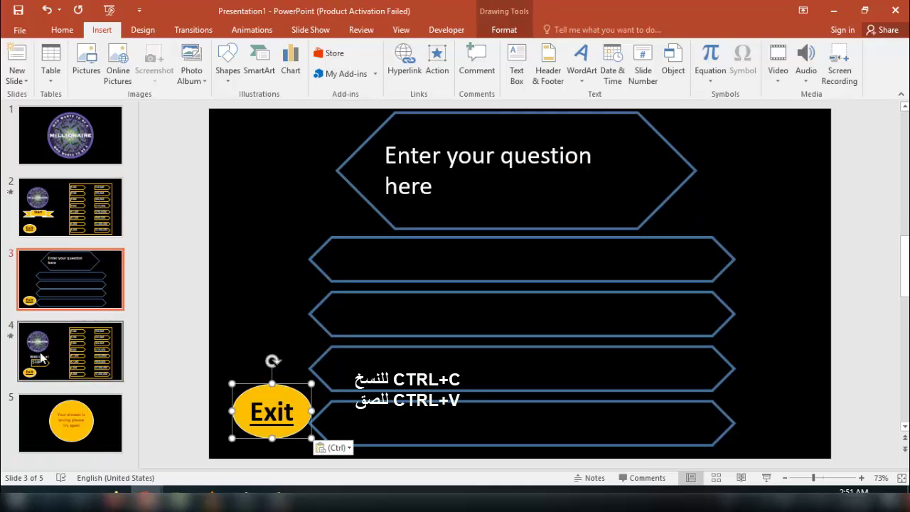
pyautogui.click(41, 357)
pyautogui.click(263, 399)
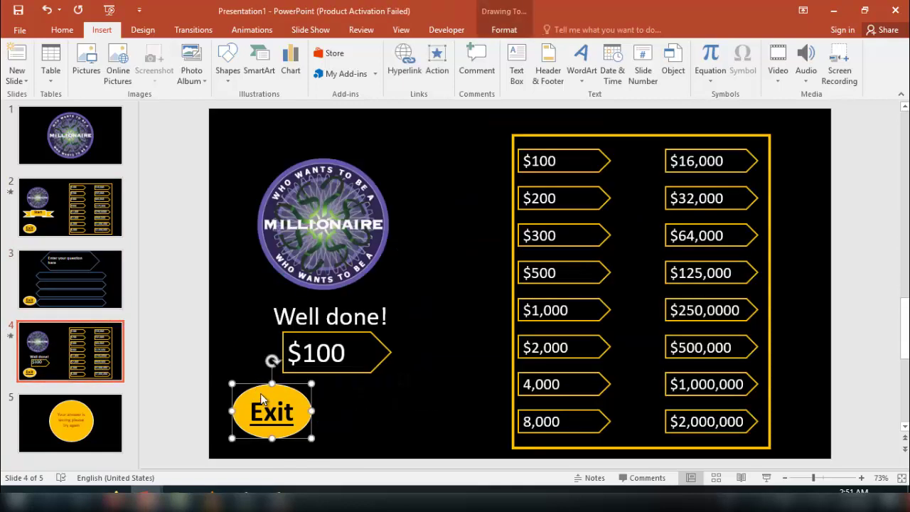
pyautogui.press('Delete')
pyautogui.hotkey('ctrl', 'v')
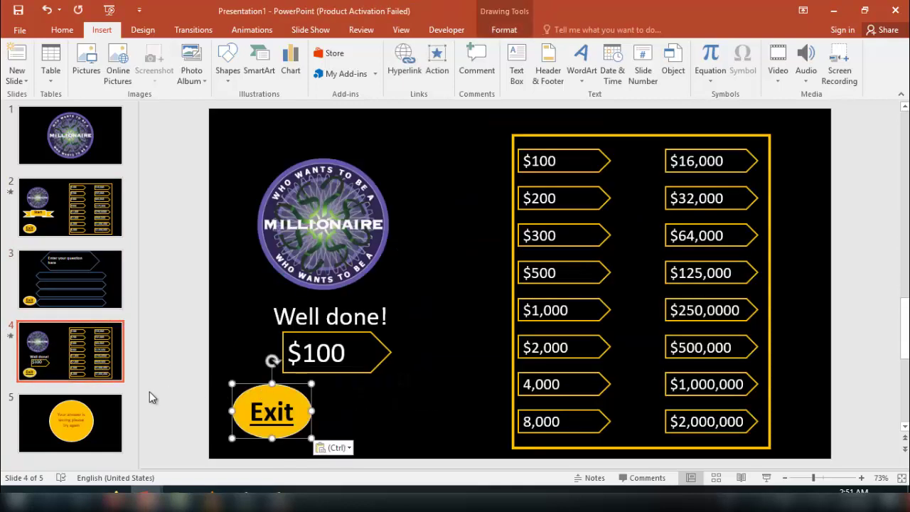
pyautogui.click(64, 433)
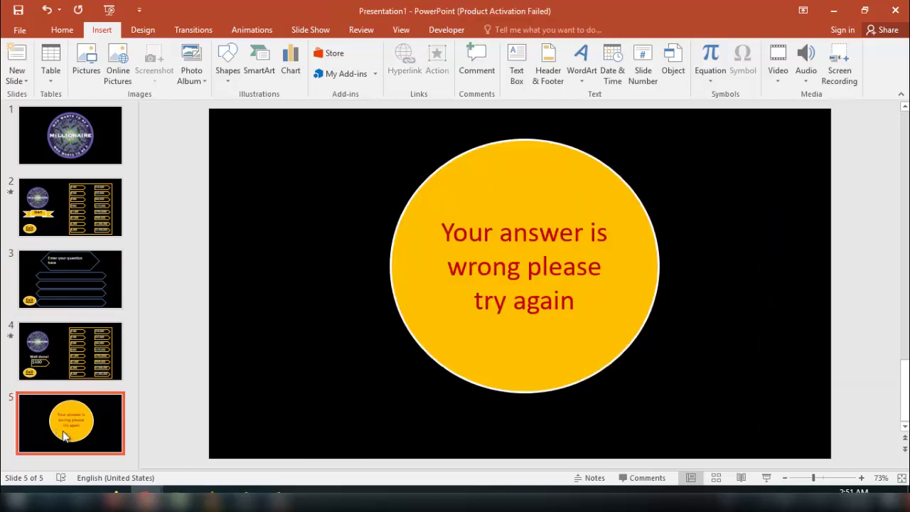
pyautogui.hotkey('ctrl', 'v')
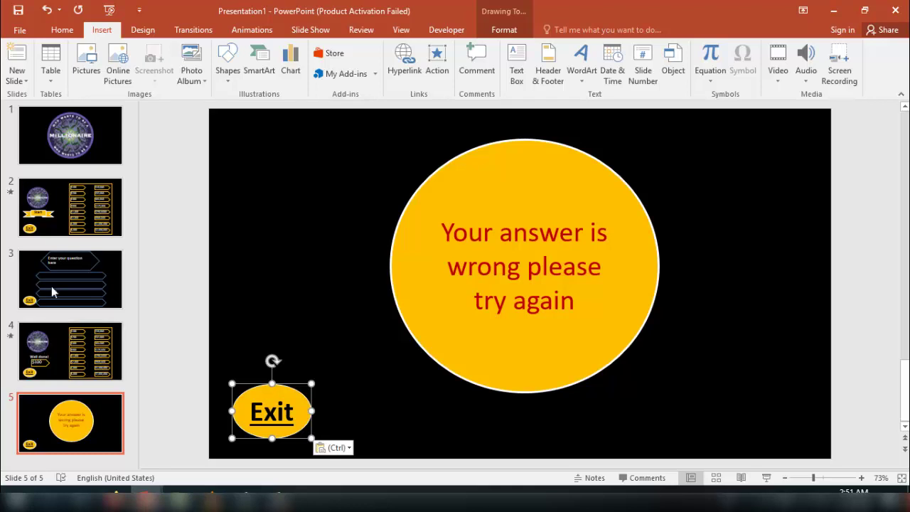
pyautogui.click(53, 197)
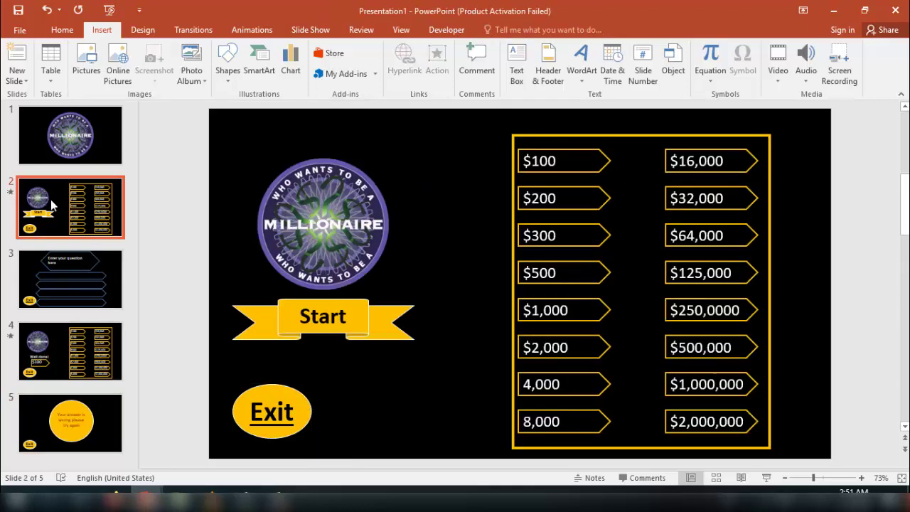
# Step: Give slide 2's Start banner a mouse-click action hyperlinking to Next Slide
pyautogui.click(291, 331)
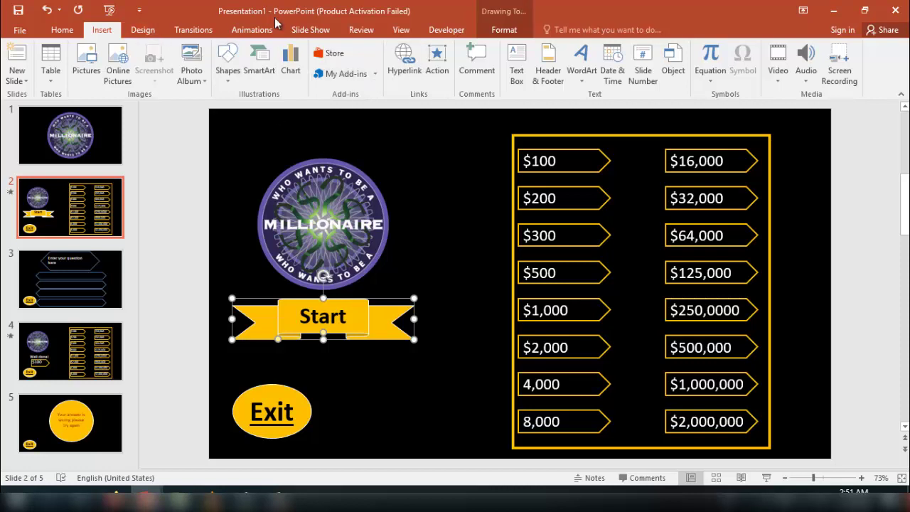
pyautogui.click(436, 61)
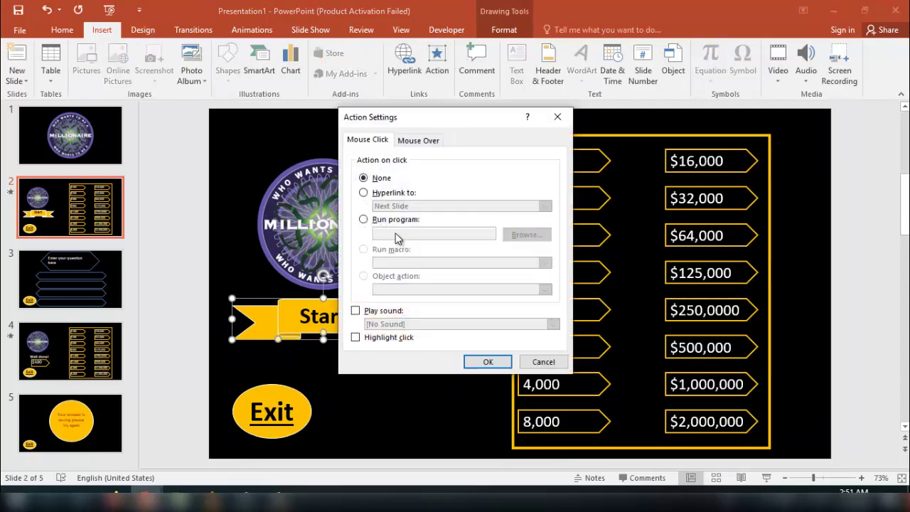
pyautogui.click(393, 192)
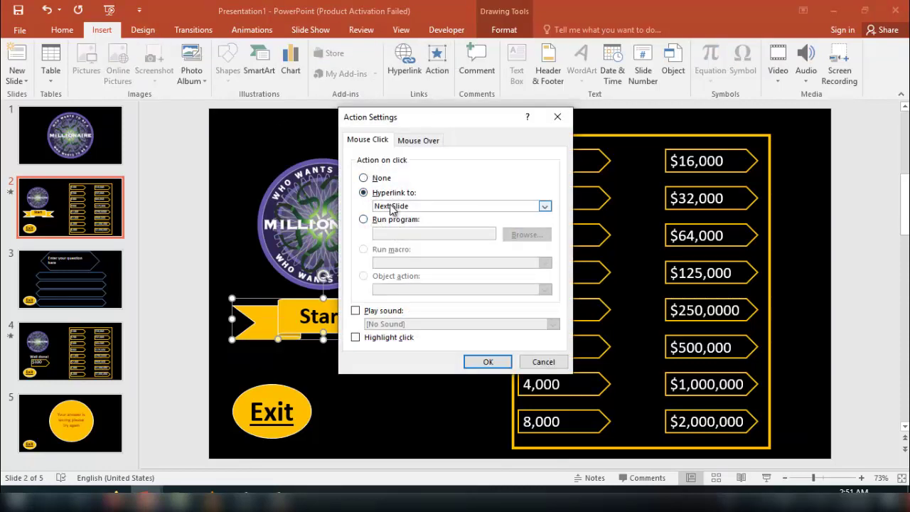
pyautogui.click(395, 205)
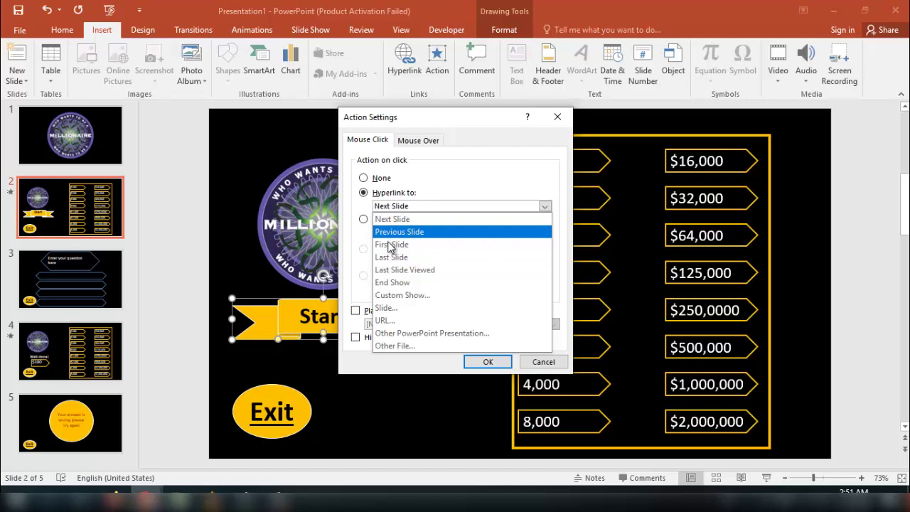
pyautogui.click(393, 220)
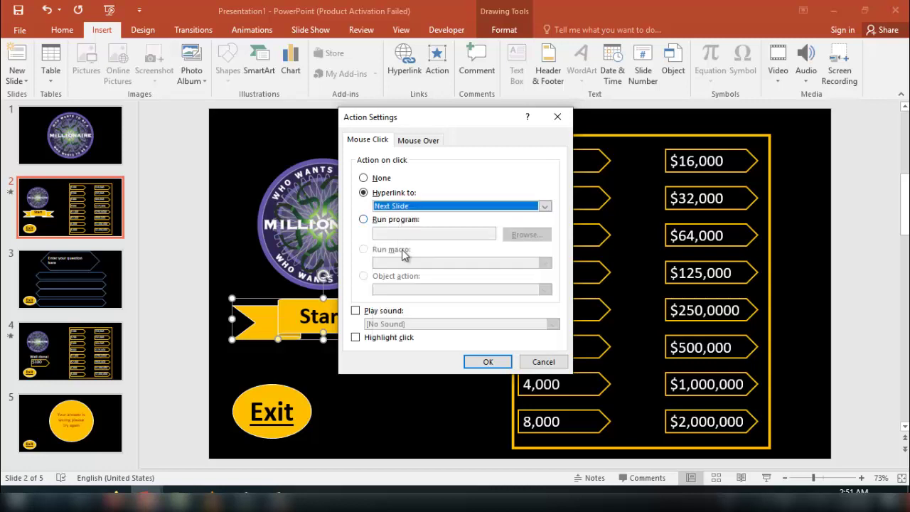
pyautogui.click(482, 364)
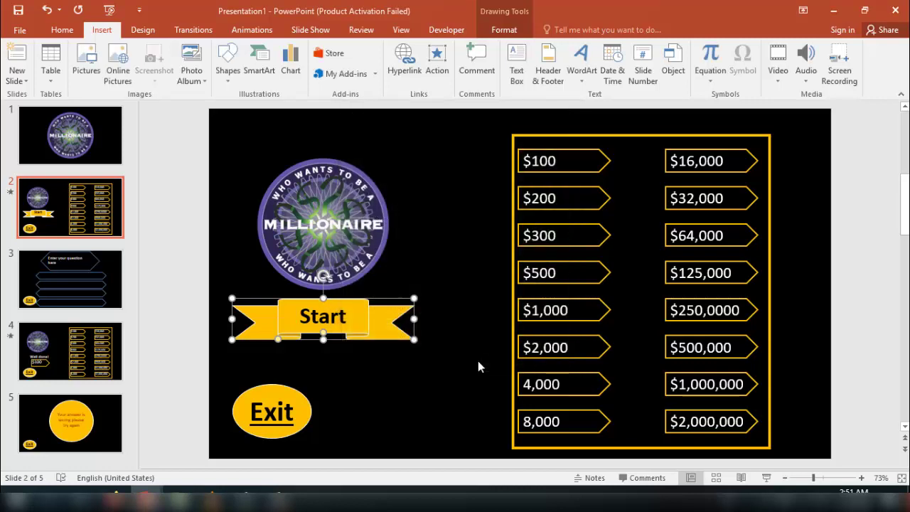
pyautogui.click(444, 375)
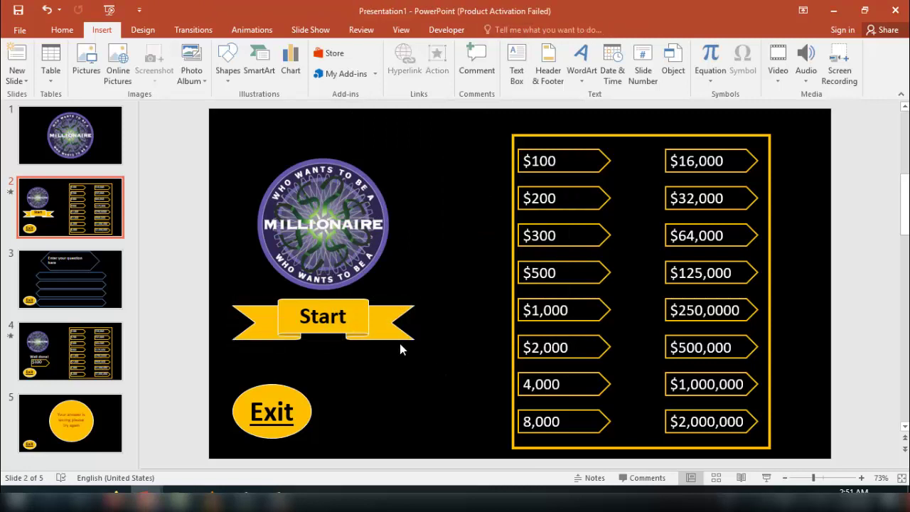
# Step: Give slide 1 a Push transition with the lets play.wav sound
pyautogui.click(38, 124)
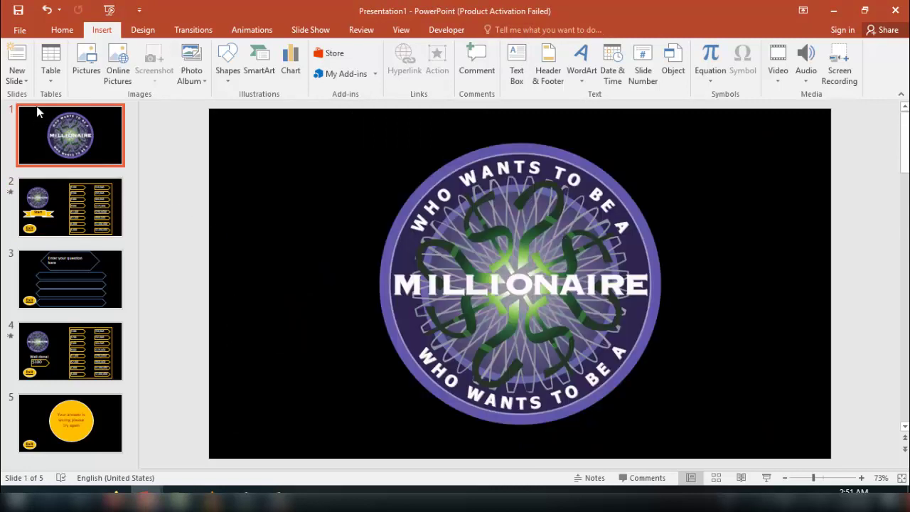
pyautogui.click(179, 33)
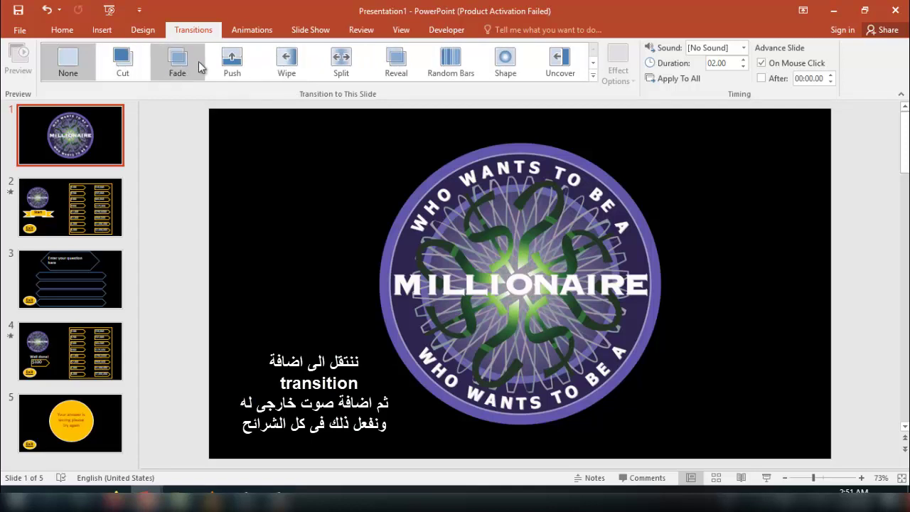
pyautogui.click(239, 64)
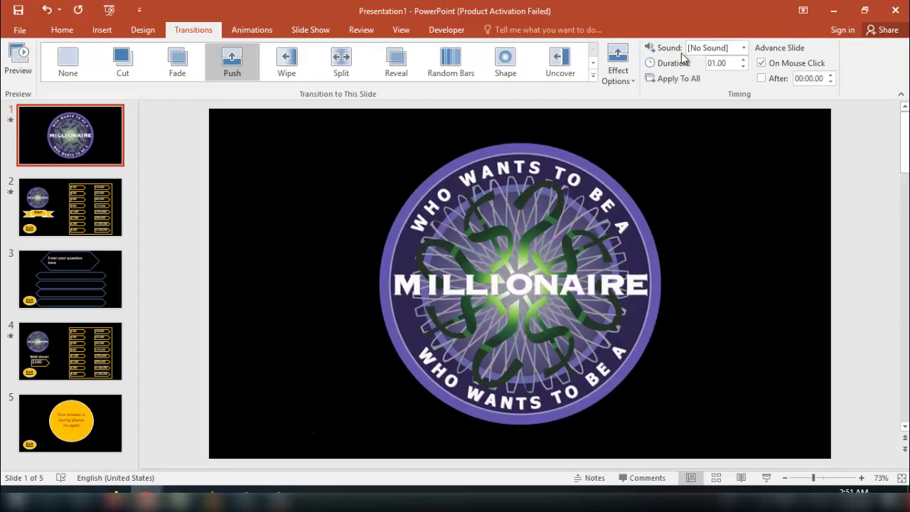
pyautogui.click(707, 49)
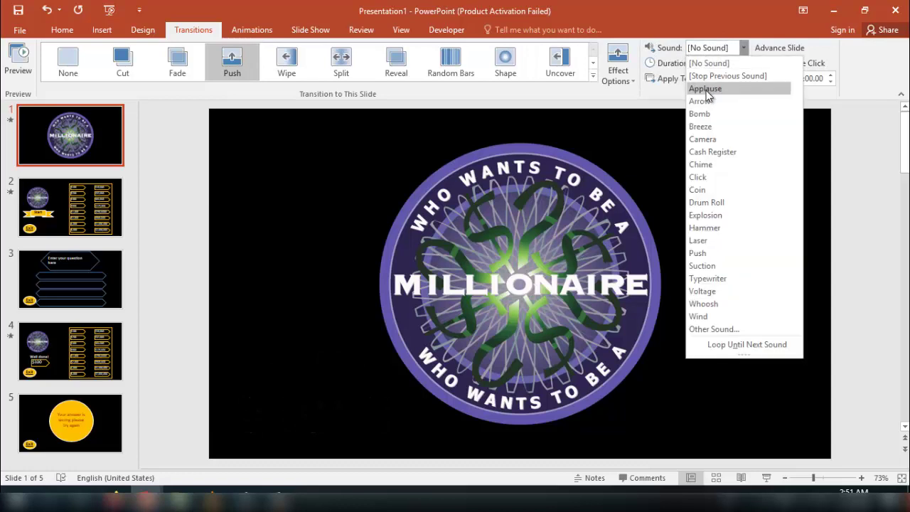
pyautogui.click(711, 329)
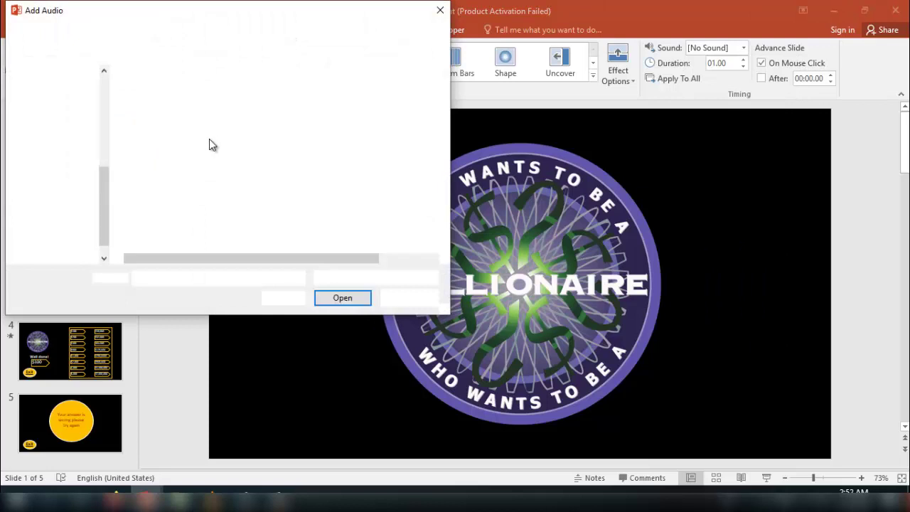
pyautogui.click(167, 107)
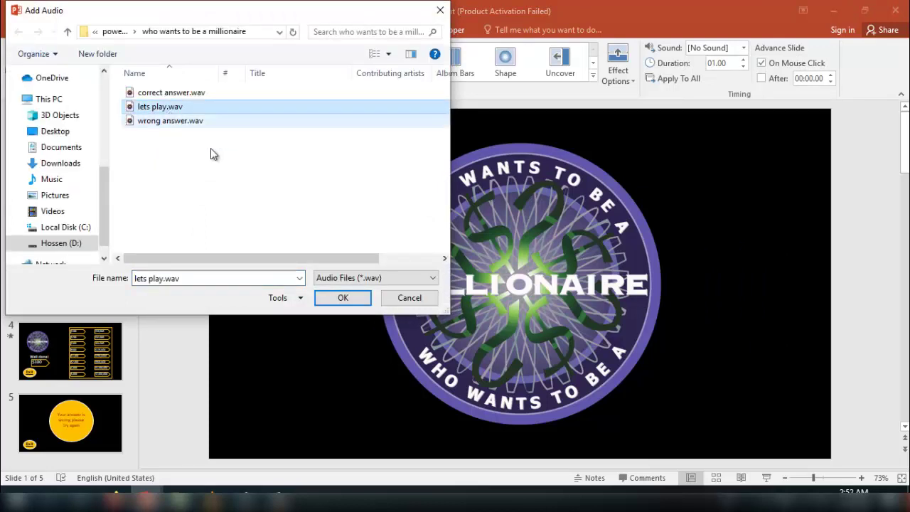
pyautogui.click(345, 302)
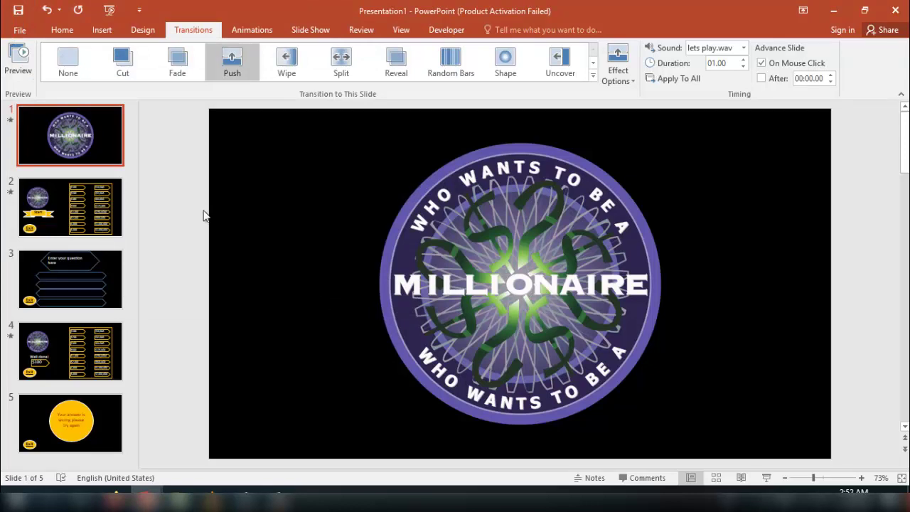
# Step: Run the slide show to test it, end it, and return to slide 2
pyautogui.click(767, 479)
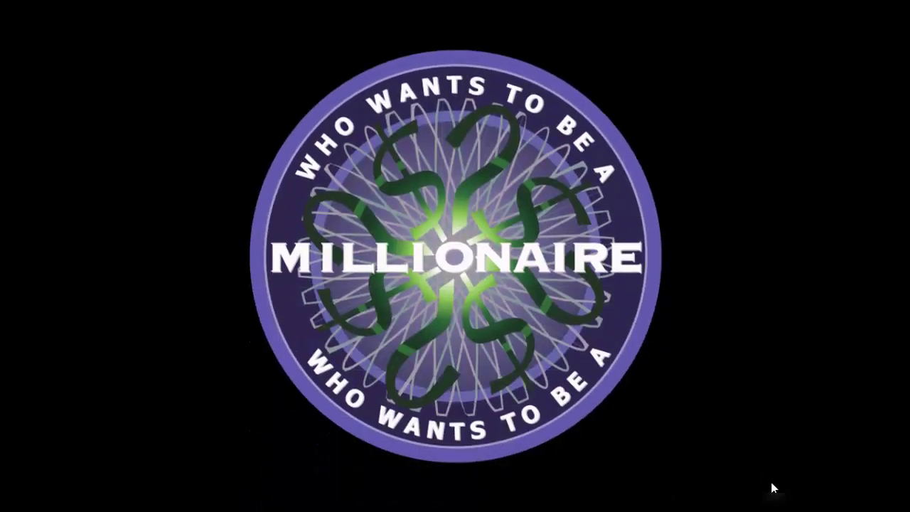
pyautogui.press('Escape')
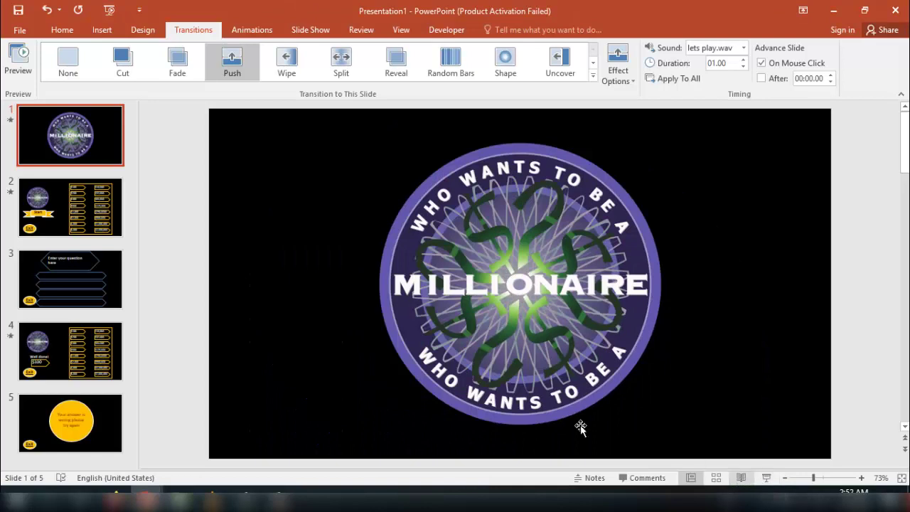
pyautogui.click(54, 223)
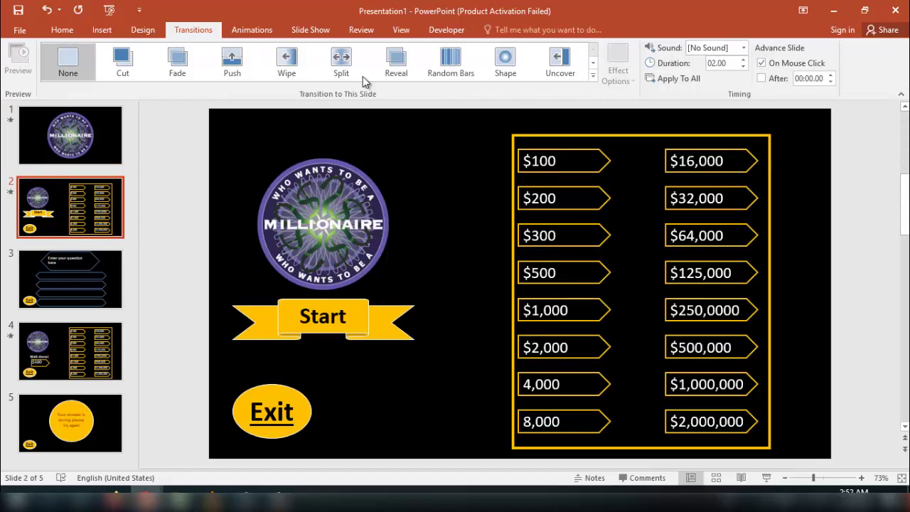
# Step: Give slide 2 a Push transition with the lets play.wav sound
pyautogui.click(226, 71)
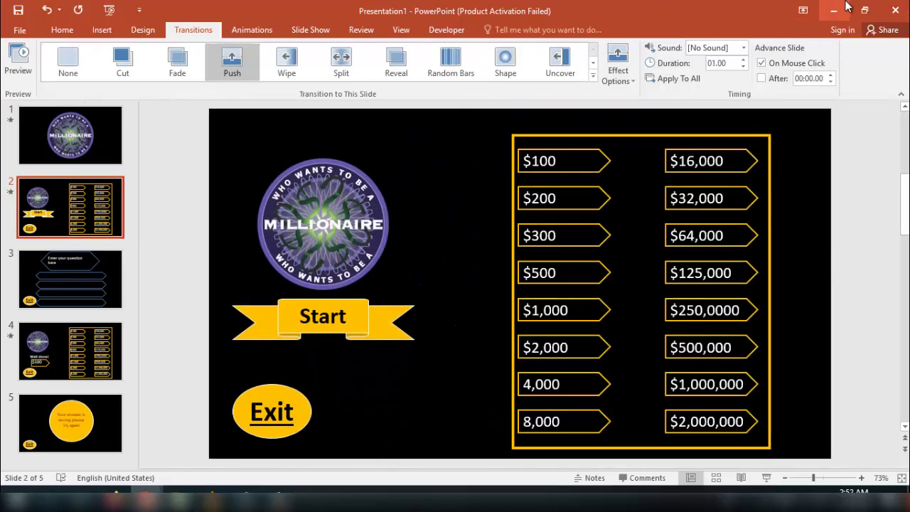
pyautogui.click(717, 49)
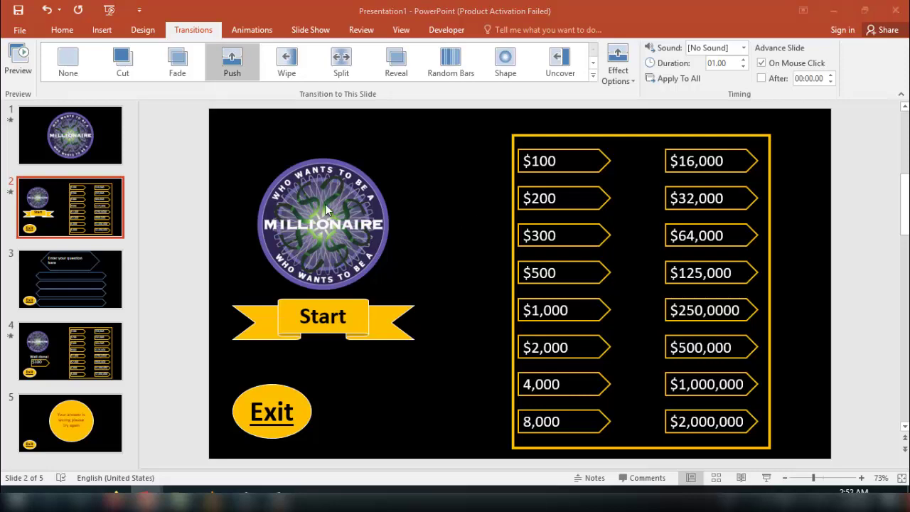
pyautogui.click(170, 108)
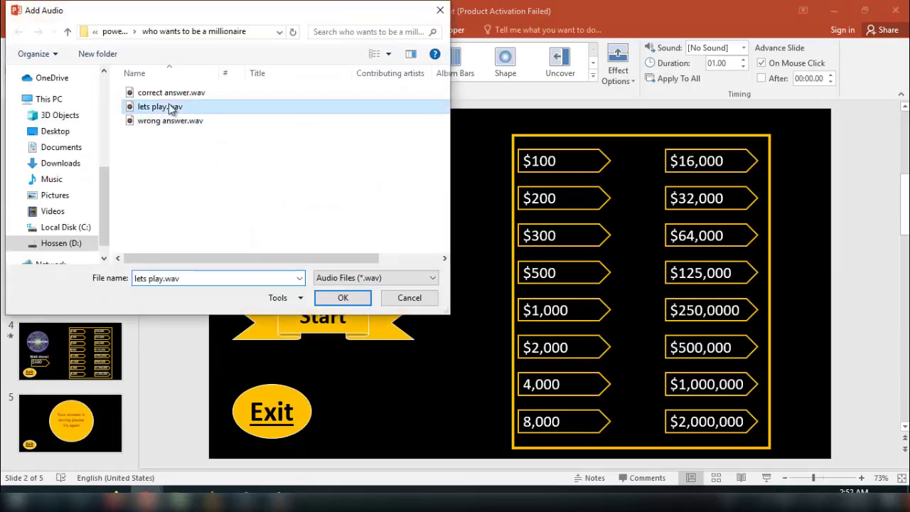
pyautogui.click(336, 300)
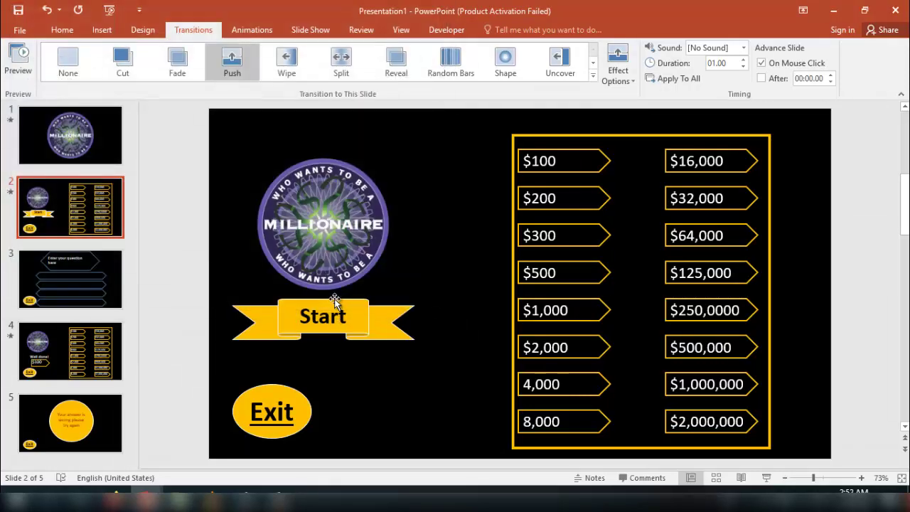
# Step: Give slide 3 the same Push transition and lets play.wav sound, preview it, then return to slide 2
pyautogui.click(47, 273)
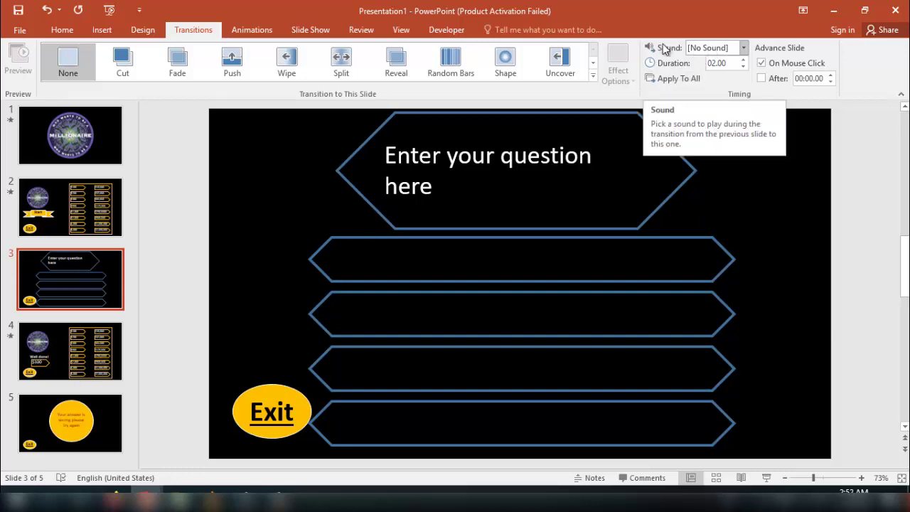
pyautogui.click(244, 66)
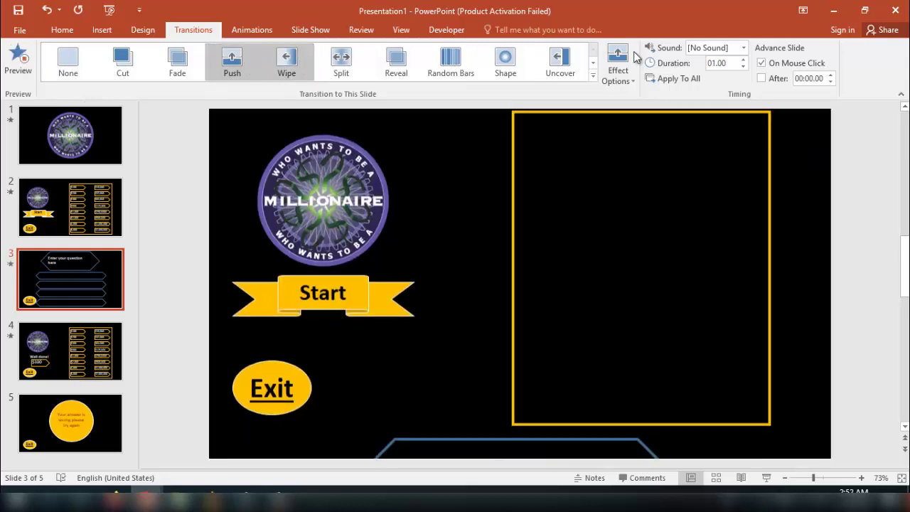
pyautogui.click(699, 52)
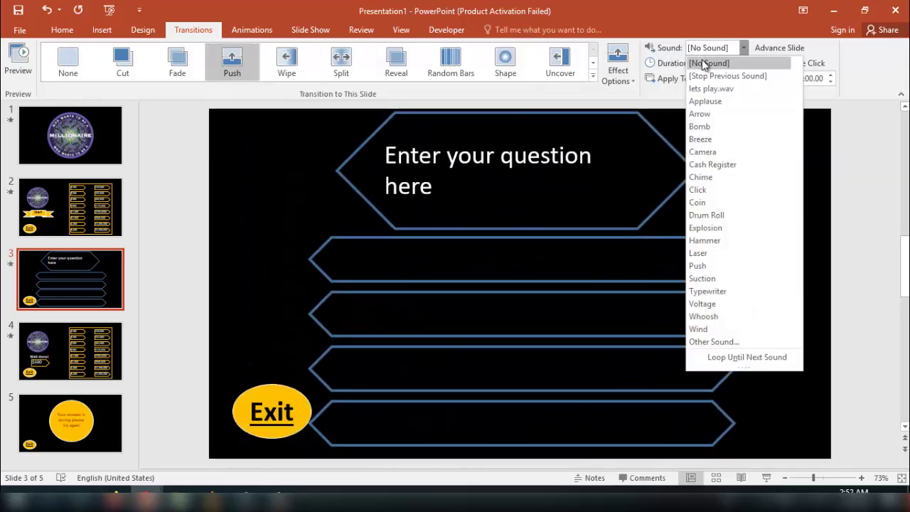
pyautogui.click(711, 85)
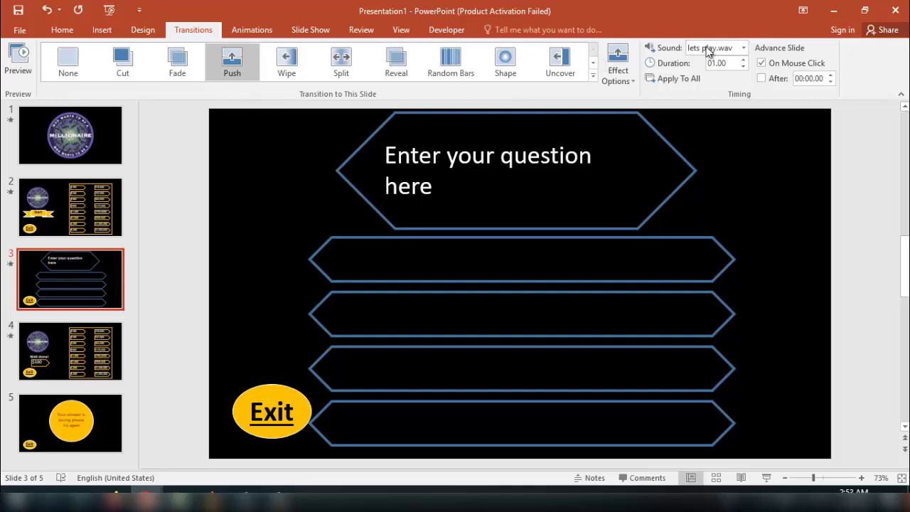
pyautogui.click(19, 73)
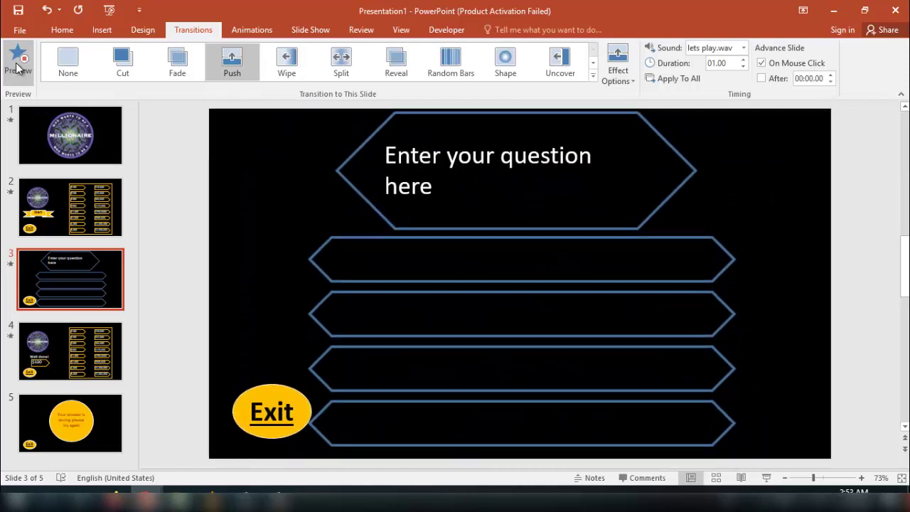
pyautogui.click(74, 215)
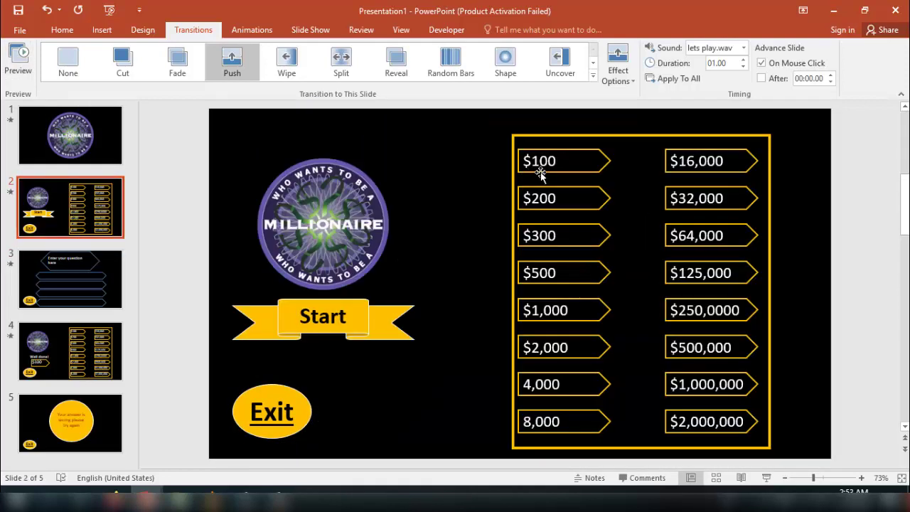
# Step: Animate the prize-ladder boxes (excluding logo, Start, Exit) with Float In, After Previous, 0.30 s
pyautogui.click(547, 174)
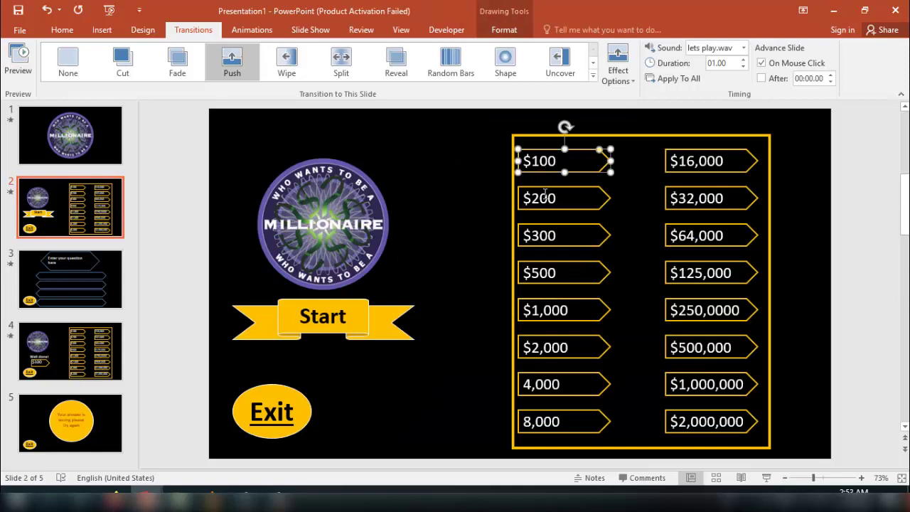
pyautogui.hotkey('ctrl', 'a')
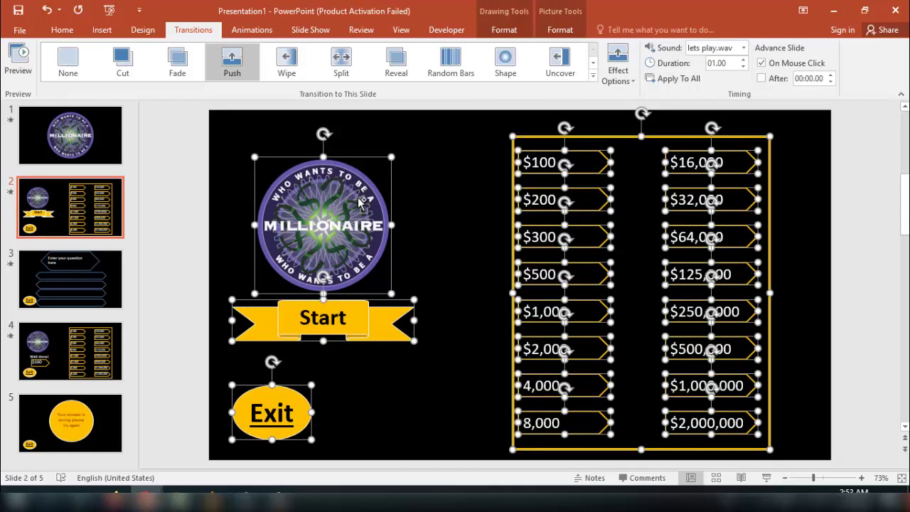
pyautogui.keyDown('ctrl'); pyautogui.click(359, 203); pyautogui.keyUp('ctrl')
pyautogui.keyDown('ctrl'); pyautogui.click(380, 323); pyautogui.keyUp('ctrl')
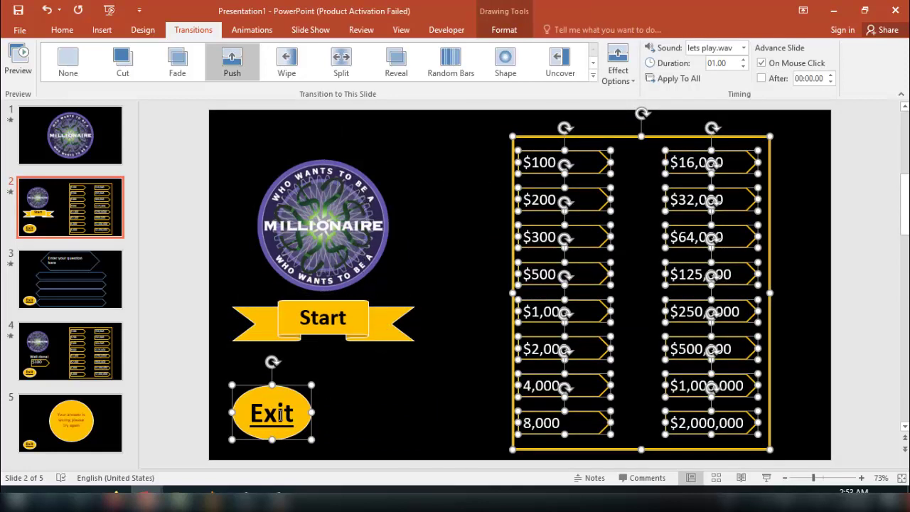
pyautogui.keyDown('ctrl'); pyautogui.click(310, 422); pyautogui.keyUp('ctrl')
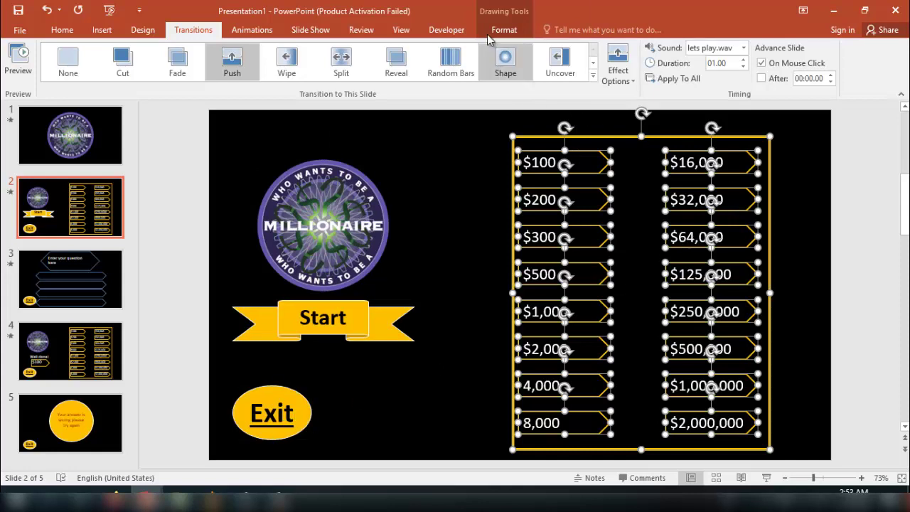
pyautogui.click(245, 30)
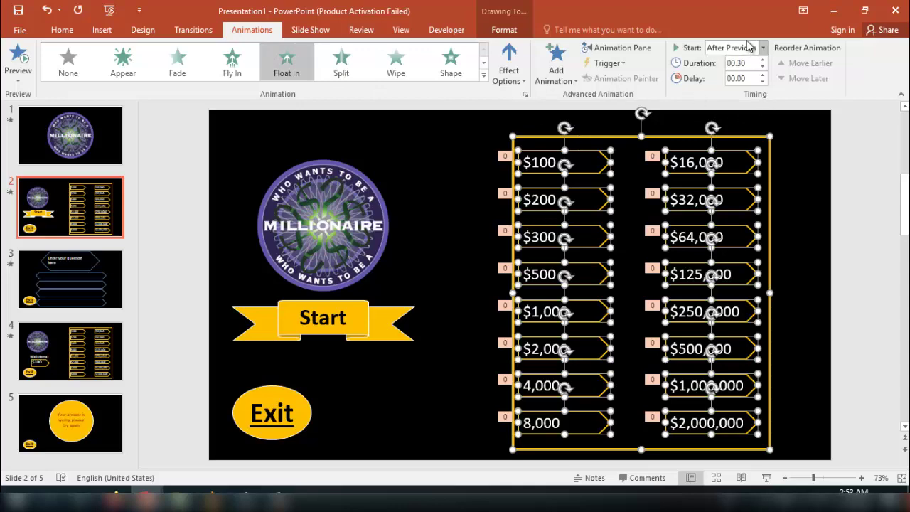
pyautogui.click(616, 50)
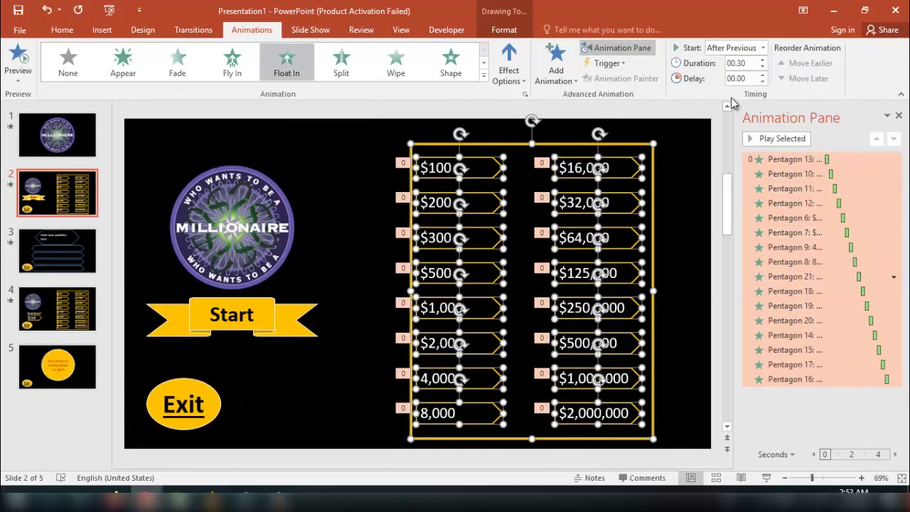
pyautogui.click(746, 63)
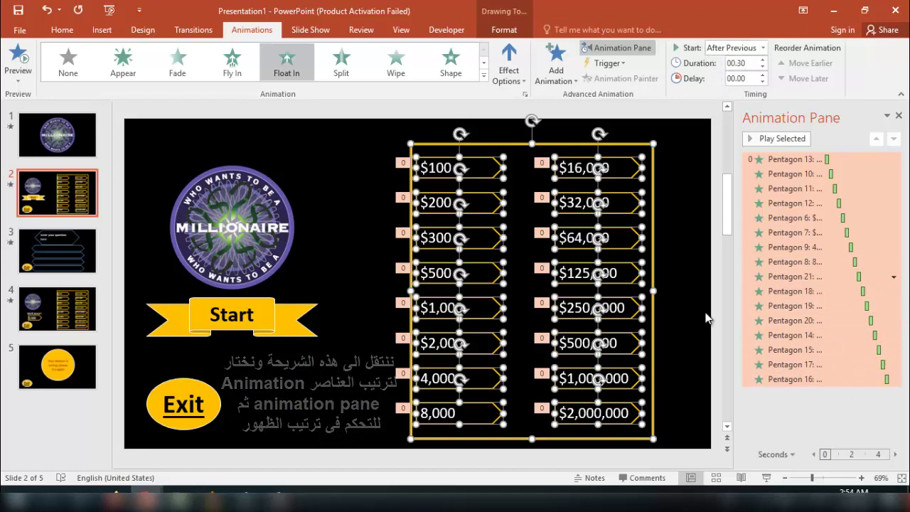
pyautogui.click(766, 477)
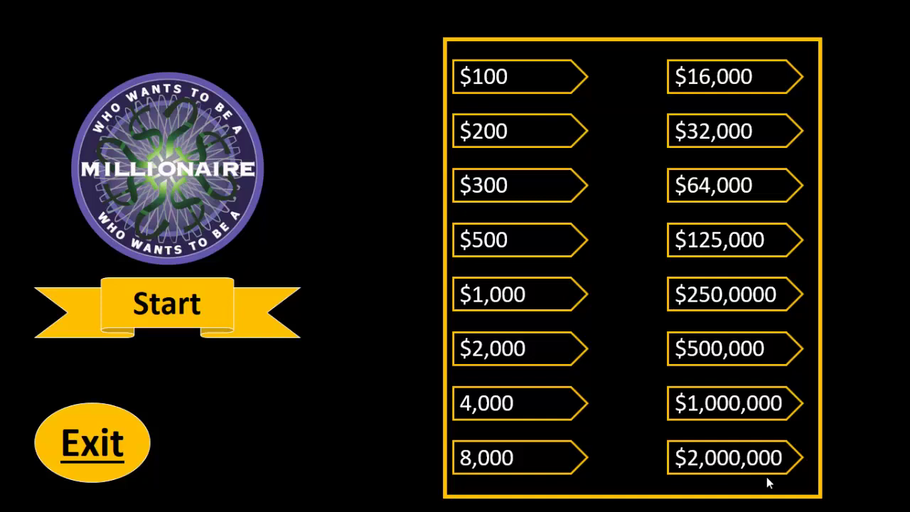
pyautogui.click(164, 313)
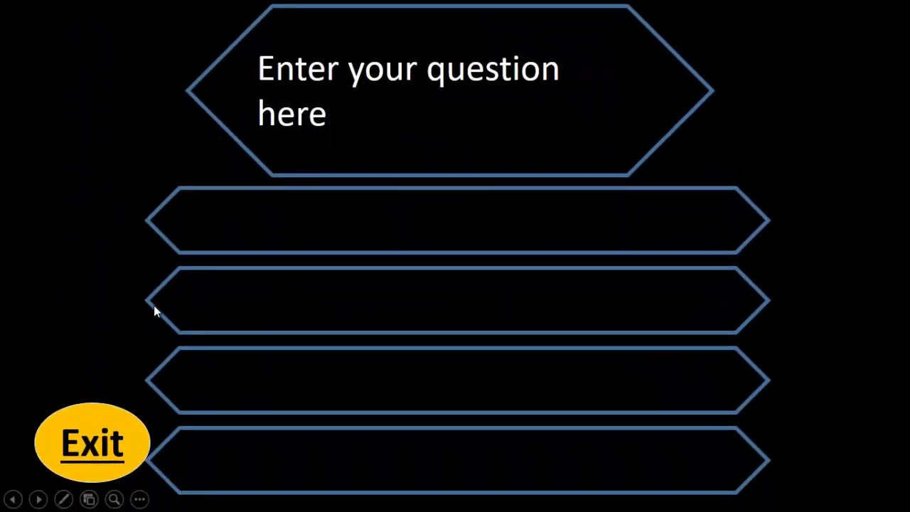
pyautogui.click(103, 436)
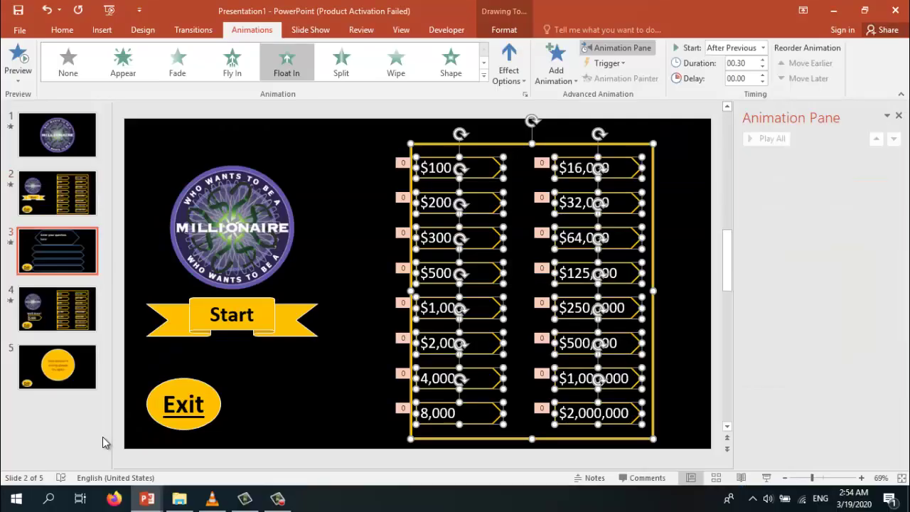